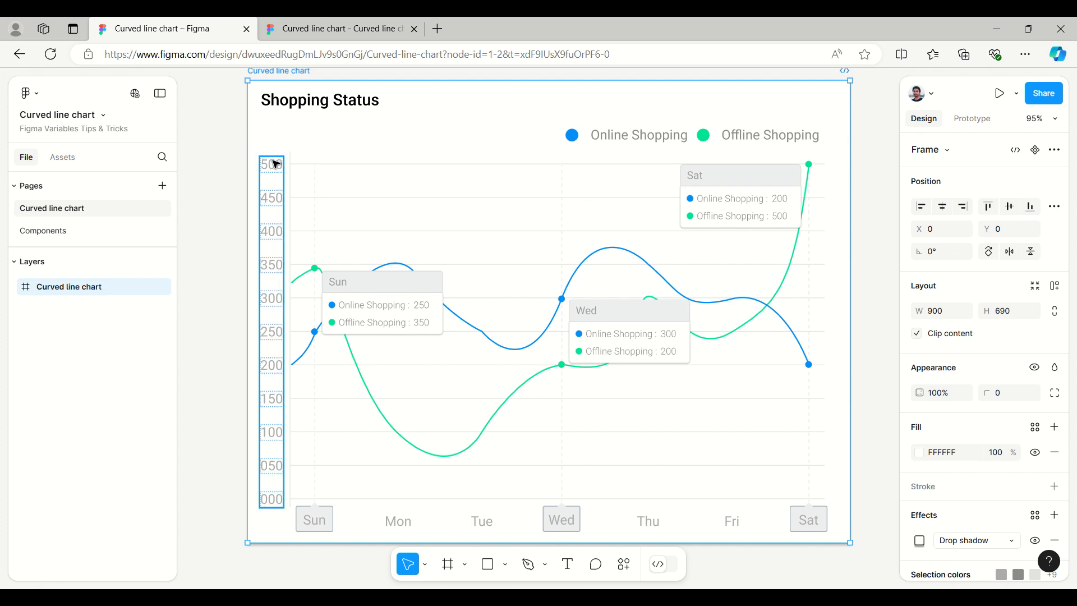
Step: Examine the chart's Y-axis labels and Sunday tooltip, and check the prototype's hover tooltips for Monday, Tuesday and Thursday
click(274, 162)
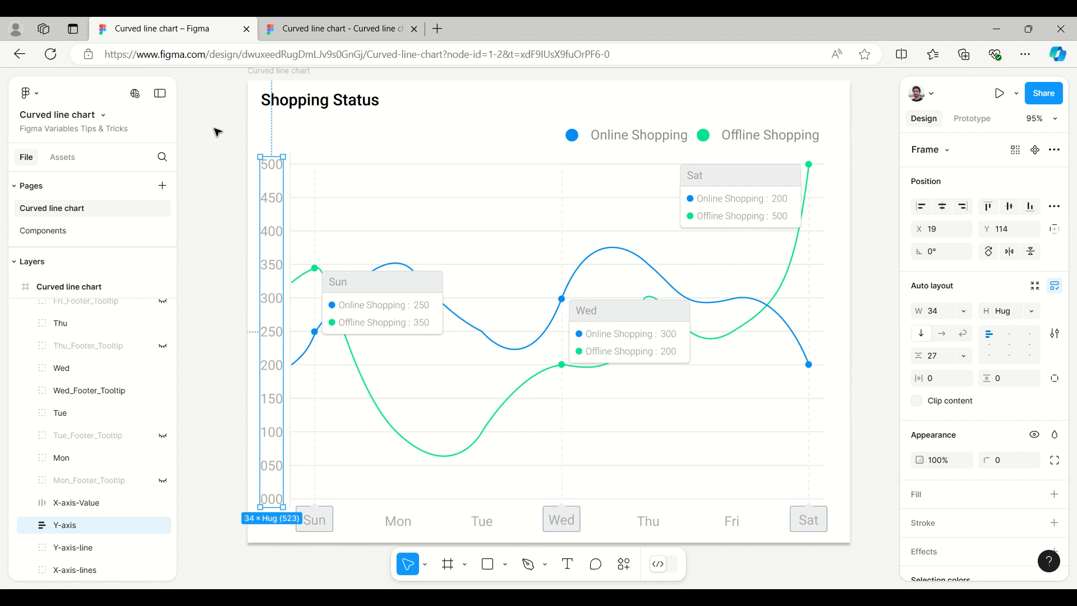
click(362, 293)
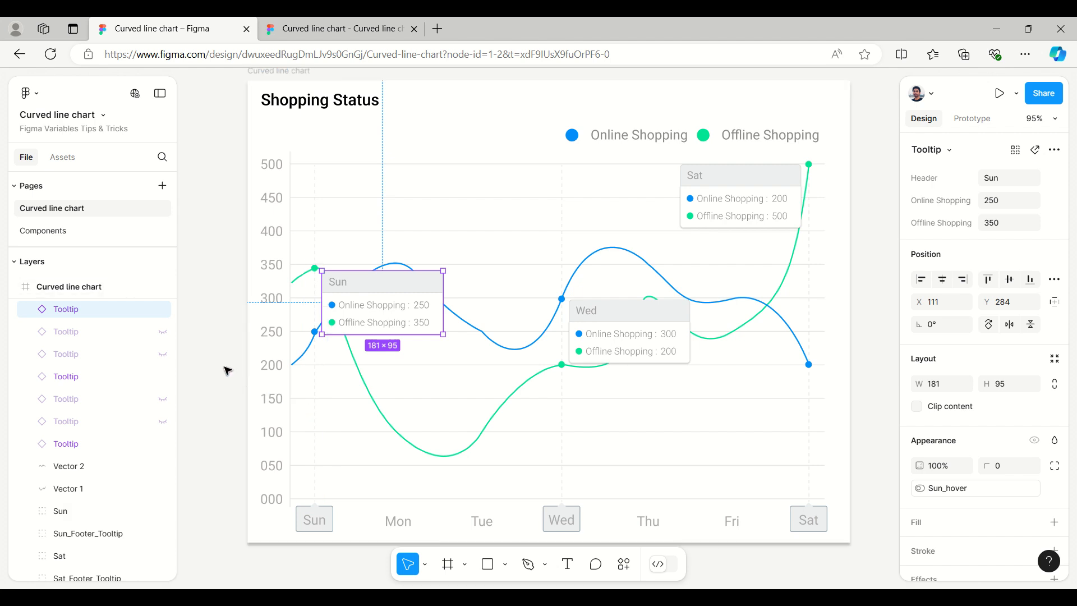
click(321, 22)
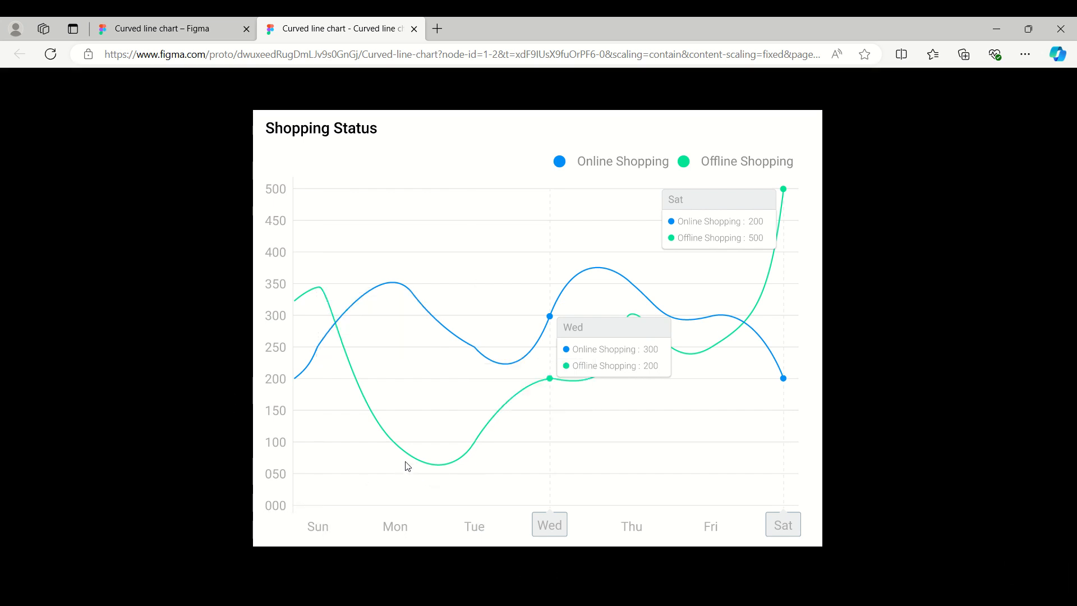
mouse_move(403, 455)
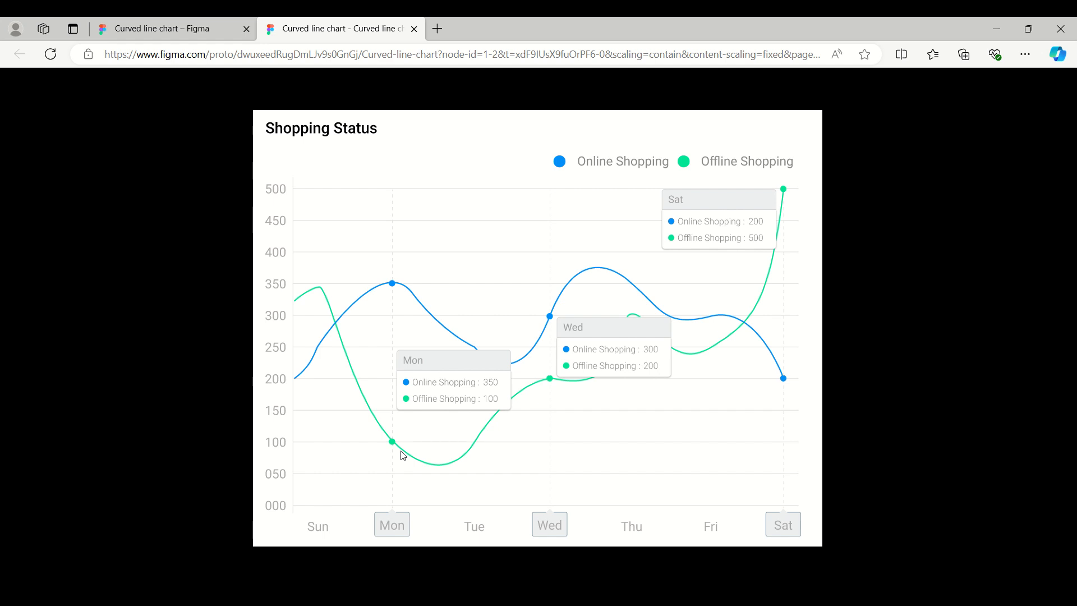
mouse_move(482, 463)
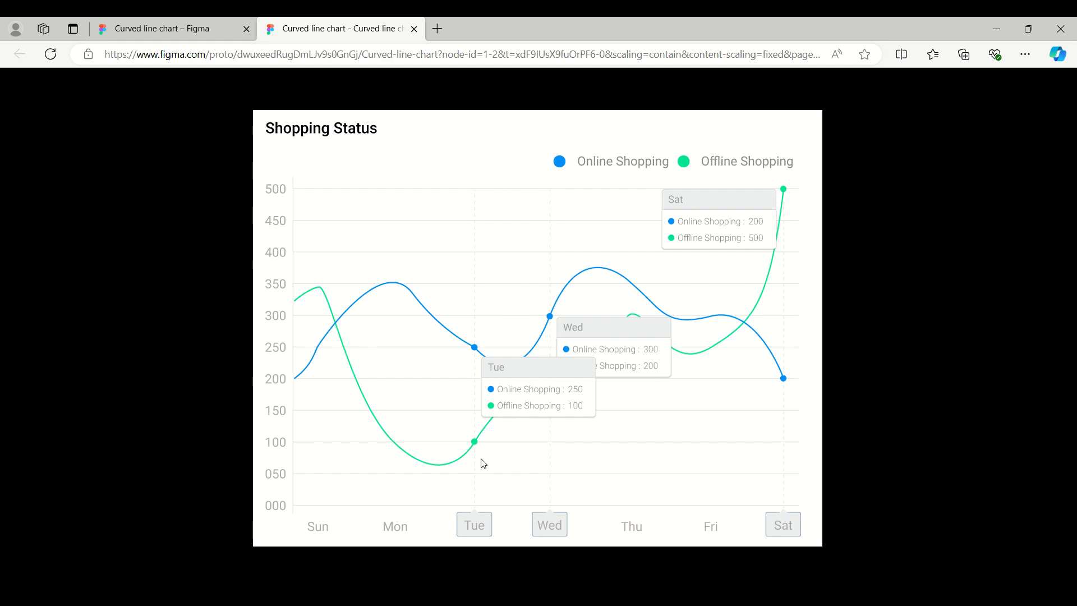
mouse_move(631, 461)
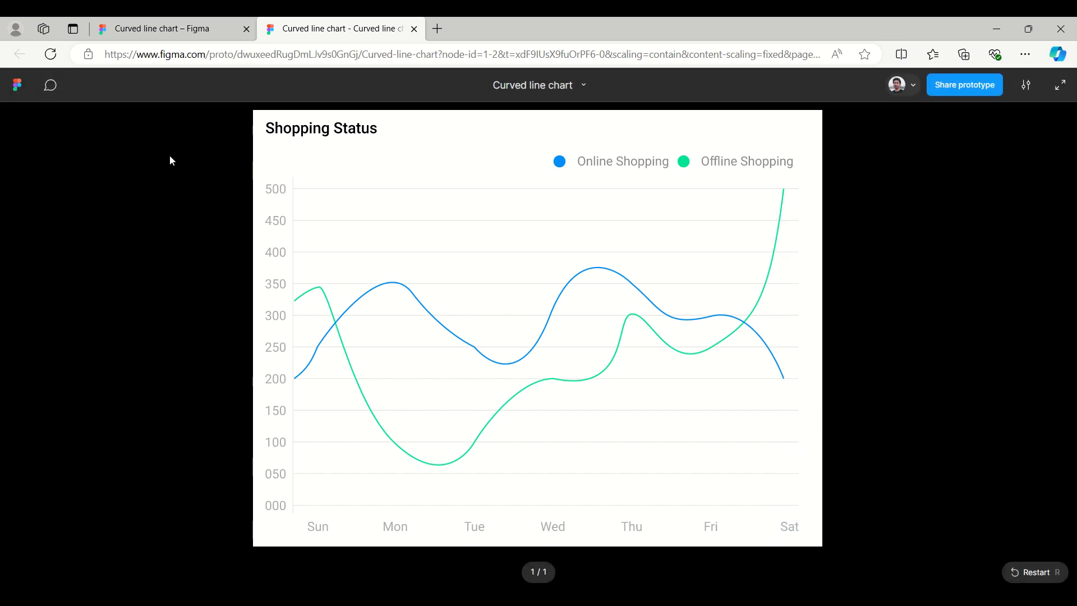
click(143, 27)
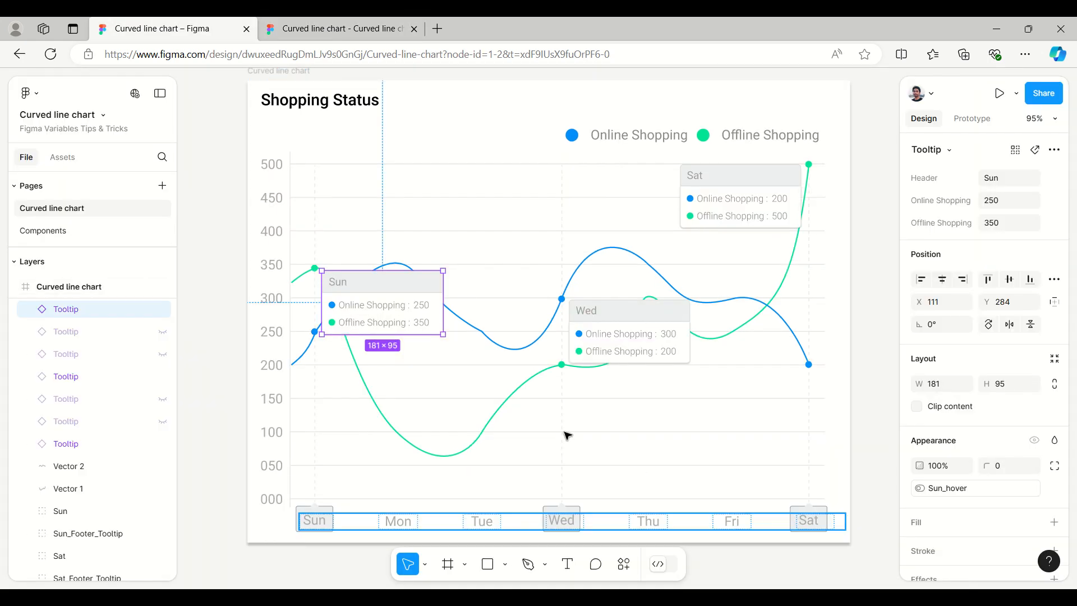
Step: Duplicate the Curved line chart frame to the space beside the original and rename the copy as Example
scroll(332, 404, down, 3)
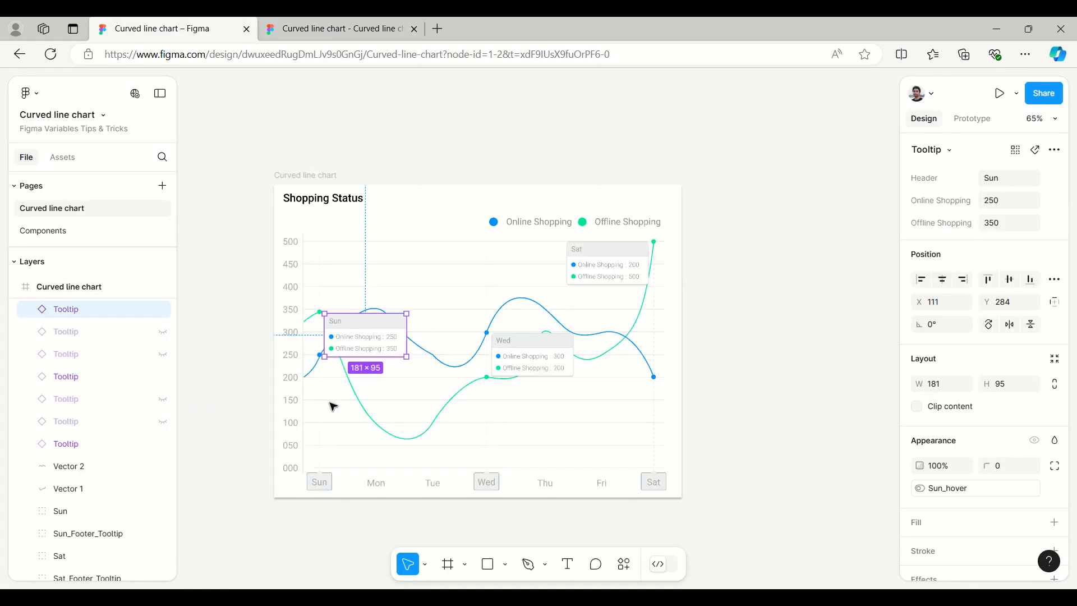
scroll(331, 404, down, 2)
click(320, 233)
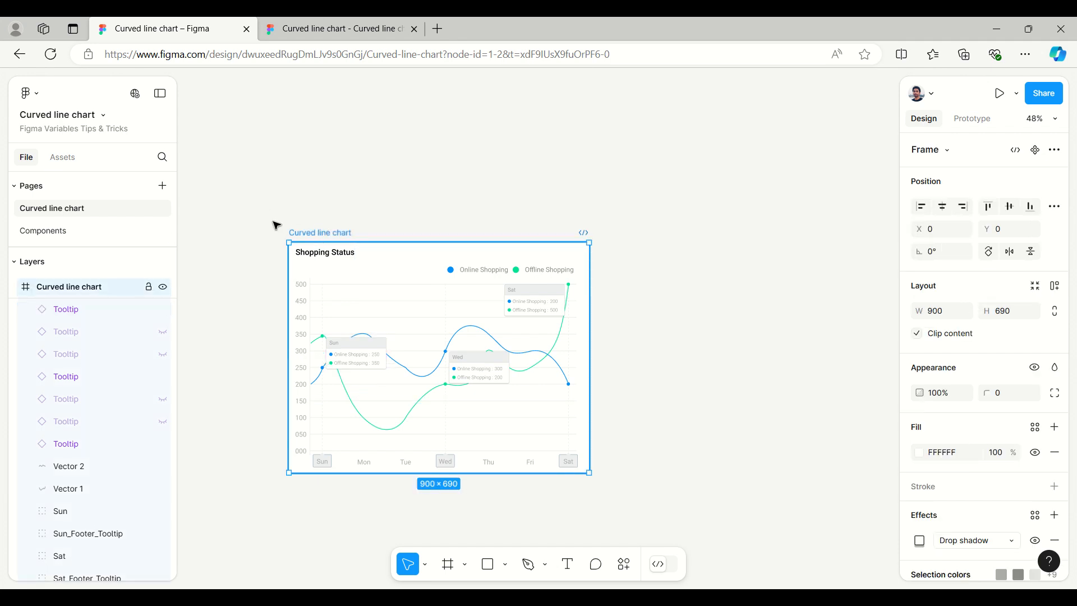
scroll(212, 222, down, 2)
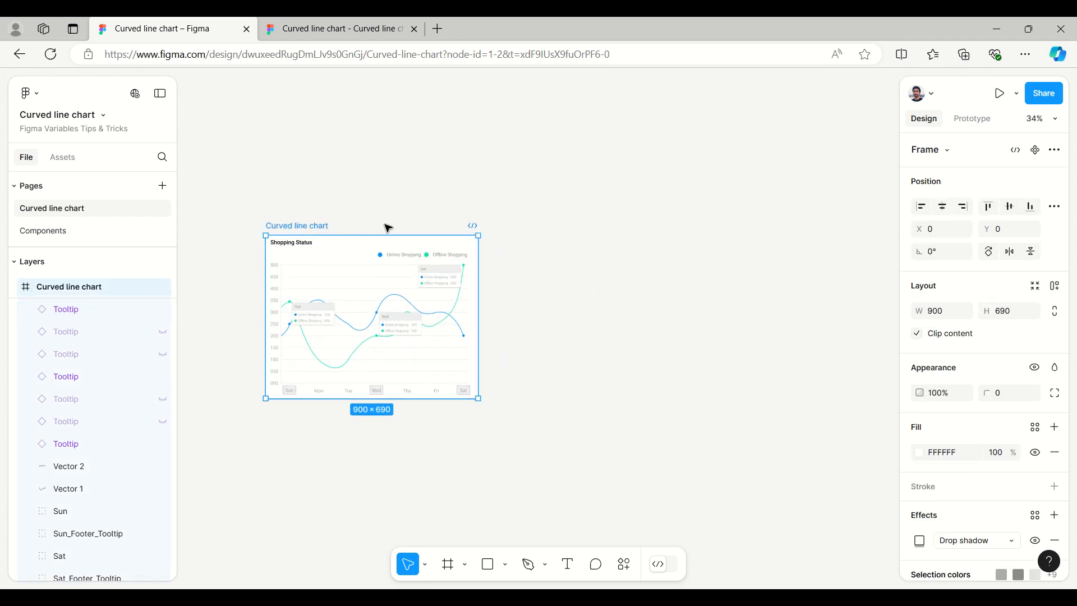
drag(370, 240, 586, 280)
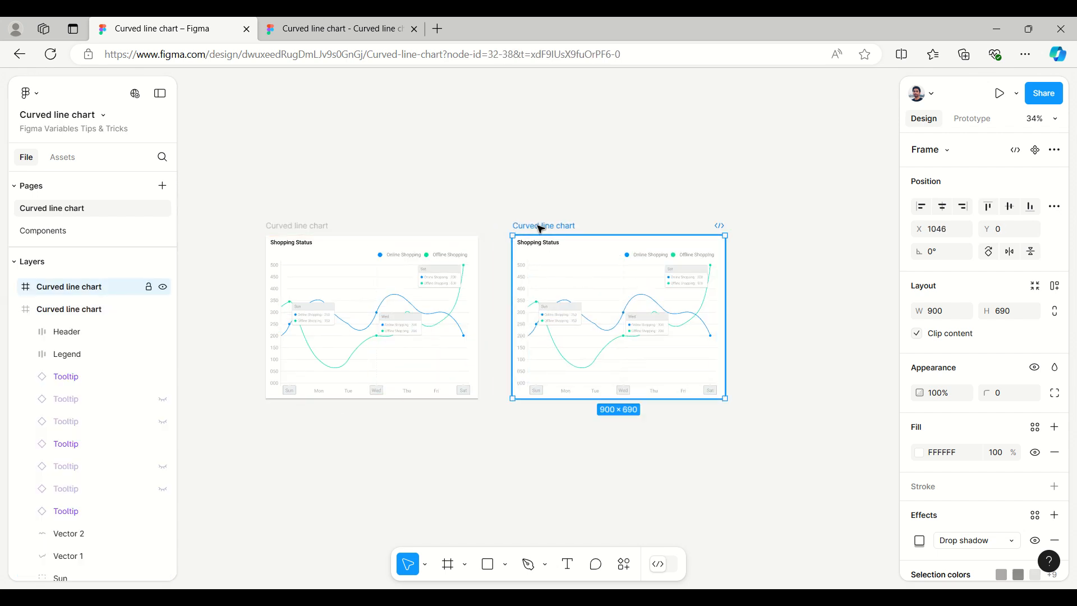
double_click(557, 226)
text(Example)
click(595, 210)
Step: Set the local variables Sun_hover, Wed_hover and Sat_hover to False
scroll(772, 303, up, 5)
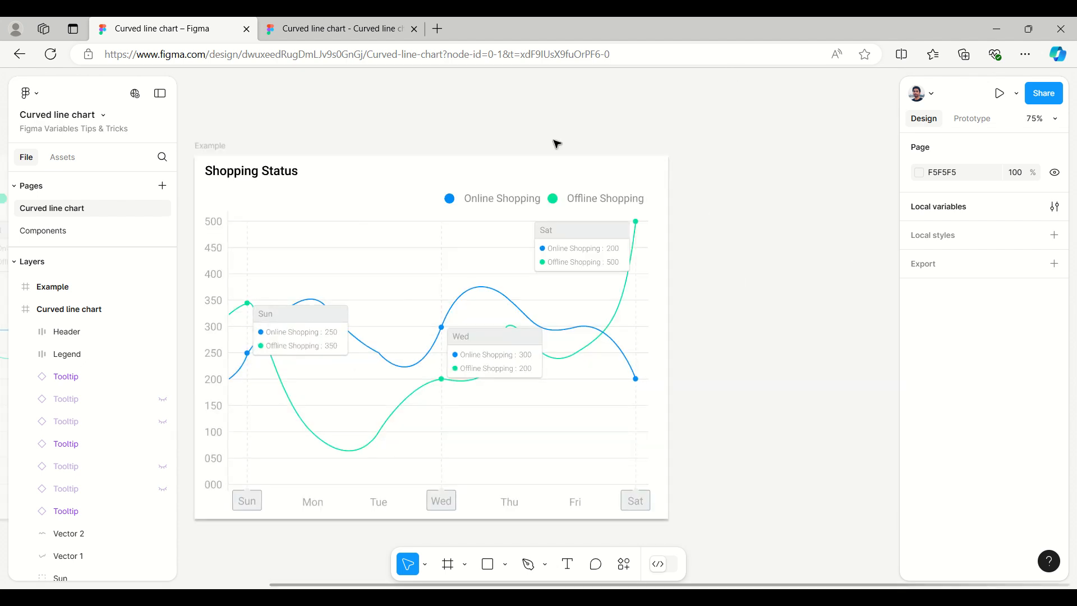
click(207, 147)
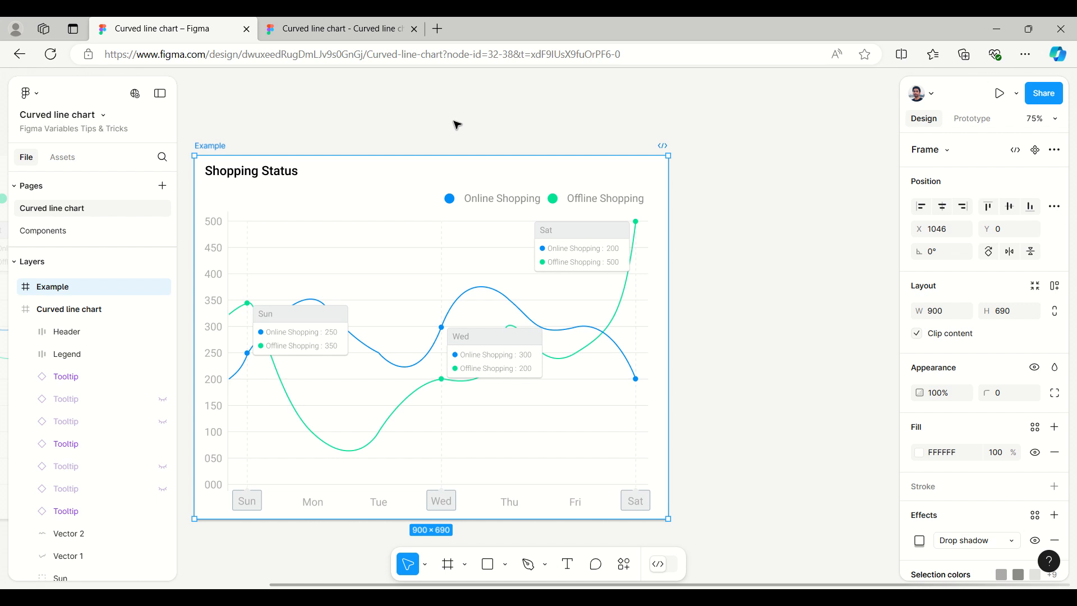
drag(447, 116, 515, 94)
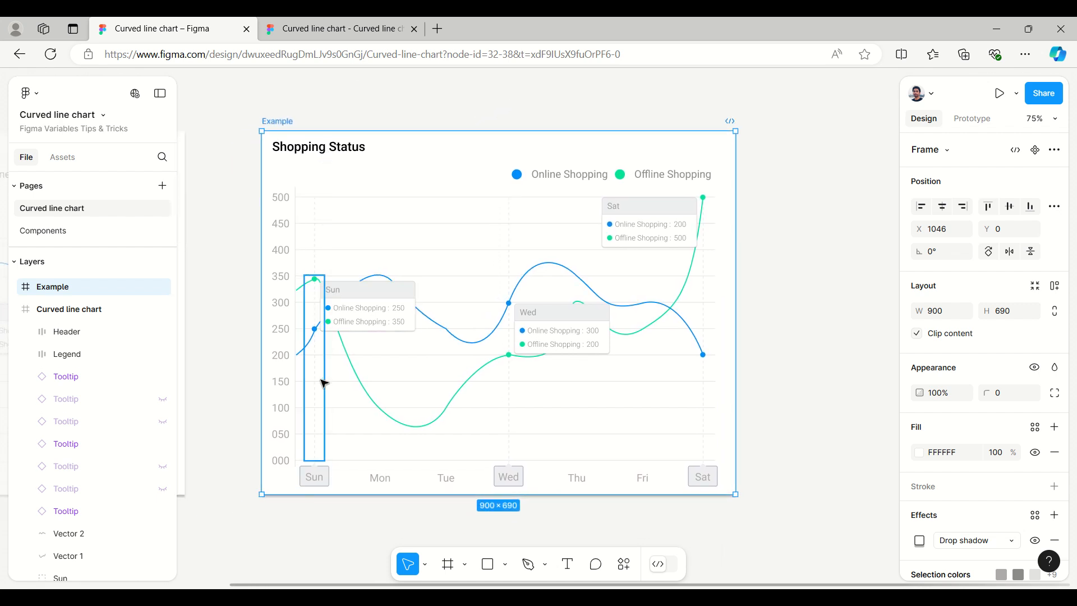
click(852, 191)
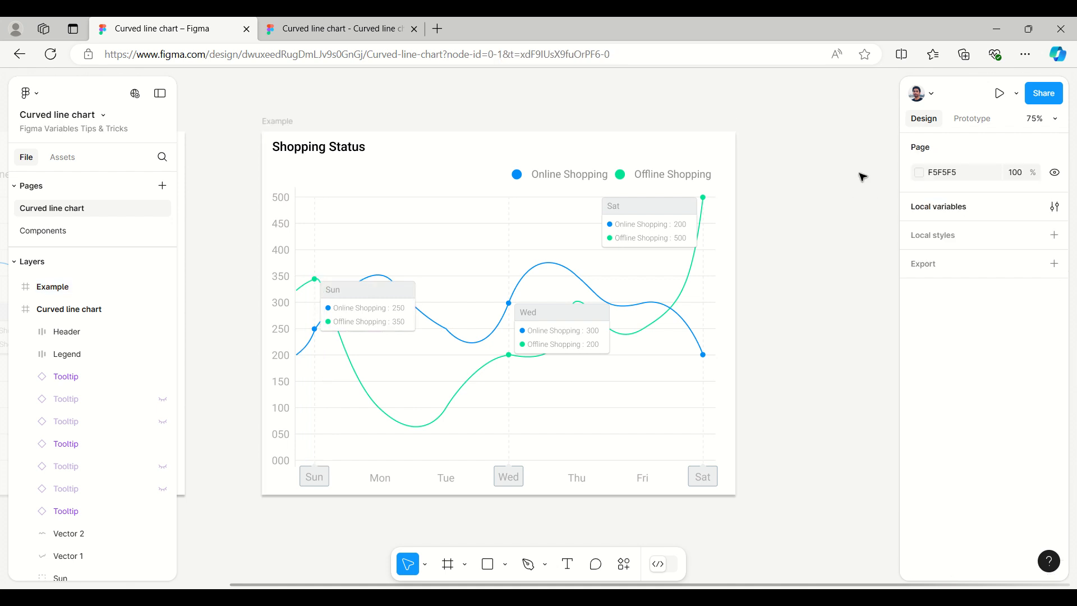
click(930, 207)
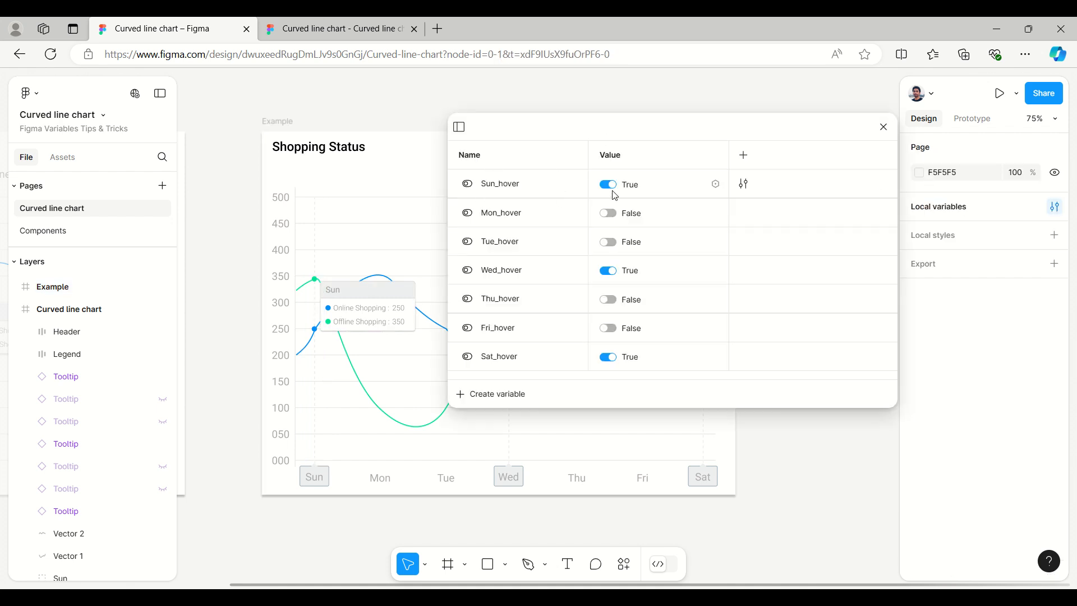
drag(620, 135, 725, 131)
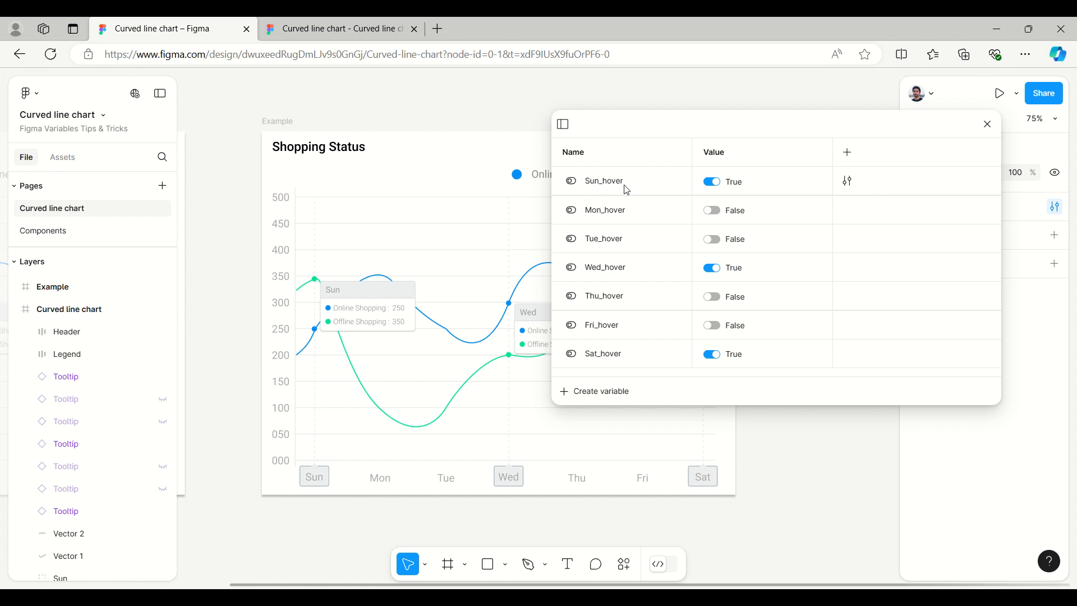
click(712, 184)
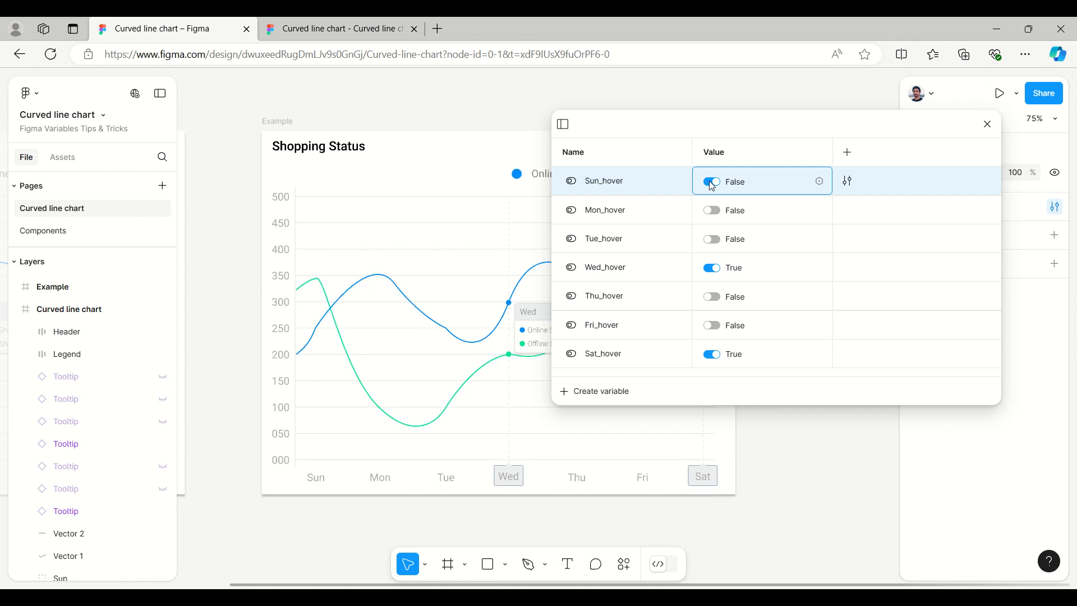
click(709, 270)
click(710, 273)
click(711, 354)
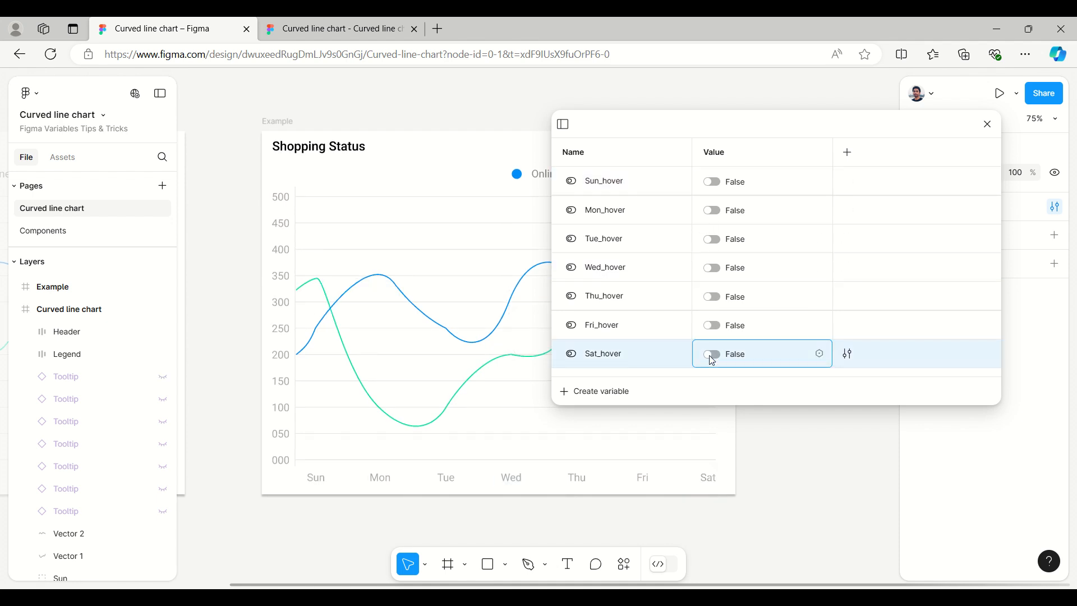
click(988, 124)
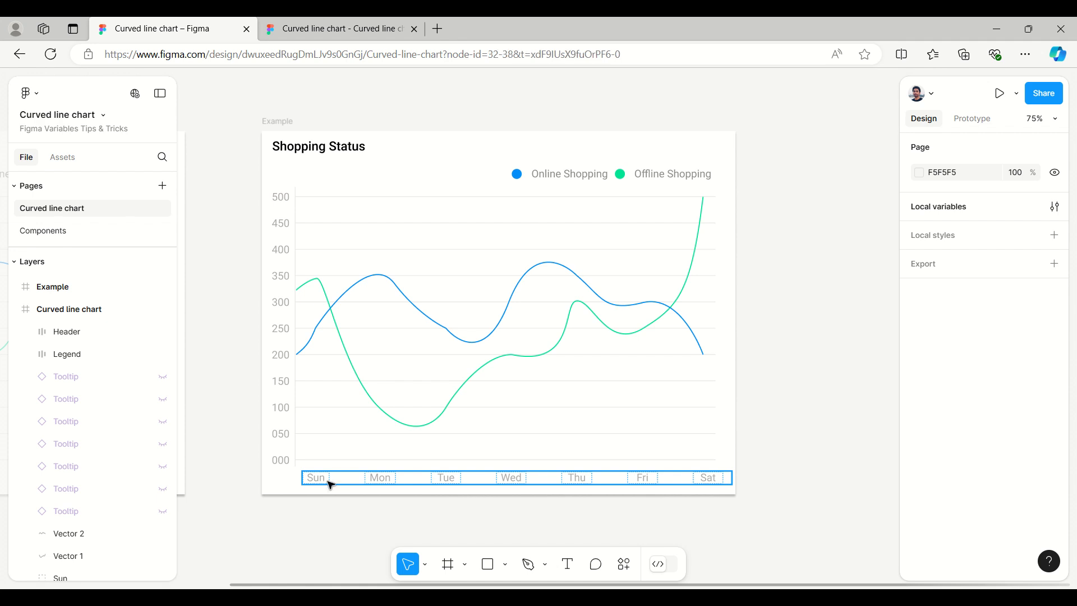
Step: Inspect the Sun, Mon, Tue and Wed text labels on the Example chart's X-axis in turn
click(329, 483)
click(325, 482)
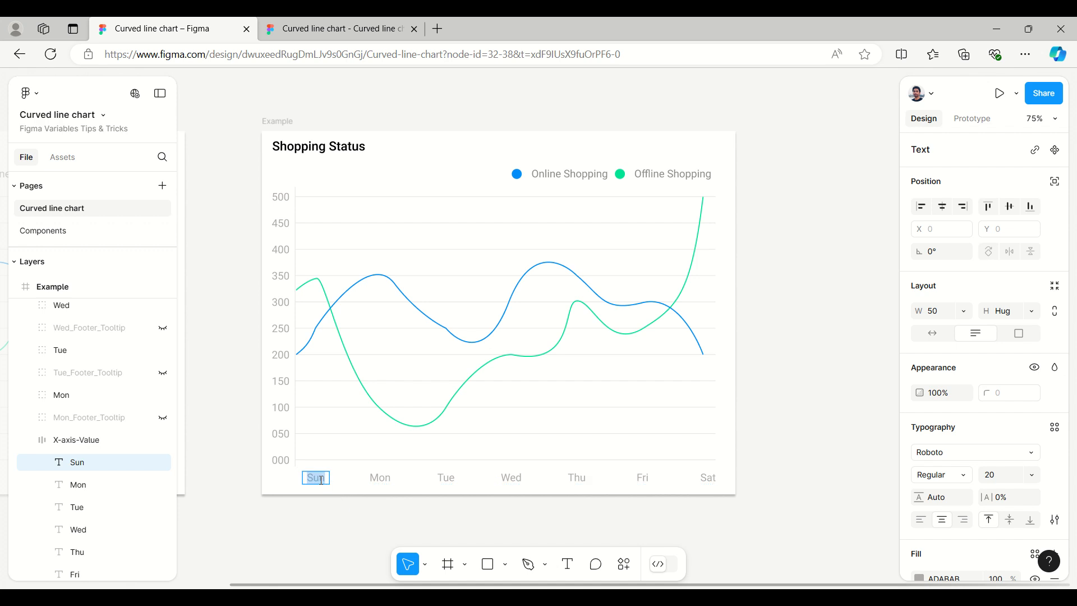
click(381, 478)
click(446, 477)
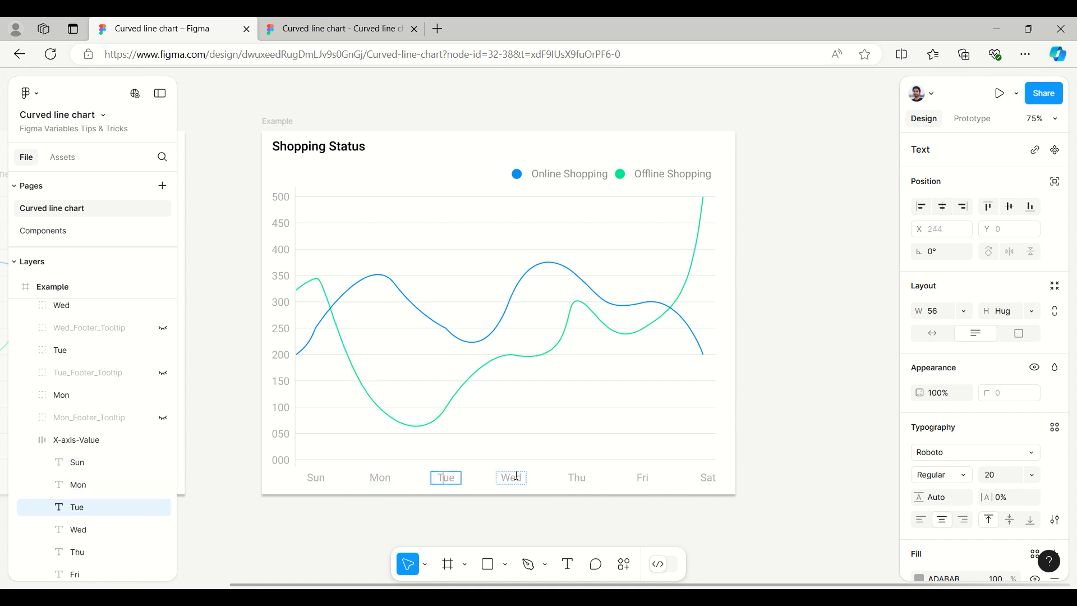
click(511, 477)
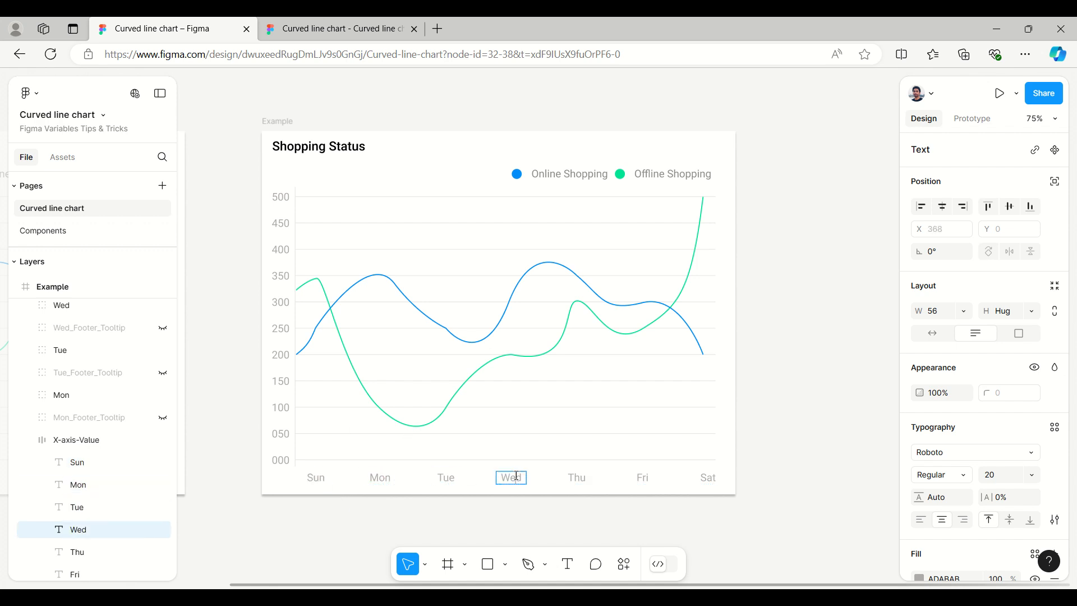
Step: Change the lowest Y-axis label of the Example chart to 0
click(284, 460)
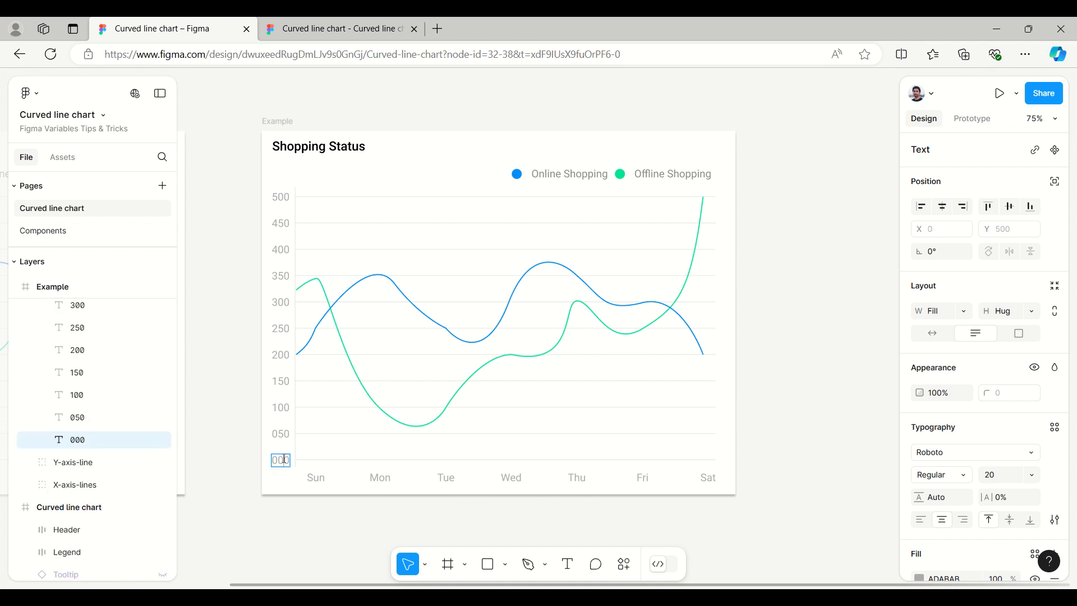
double_click(284, 460)
text(0)
key(Escape)
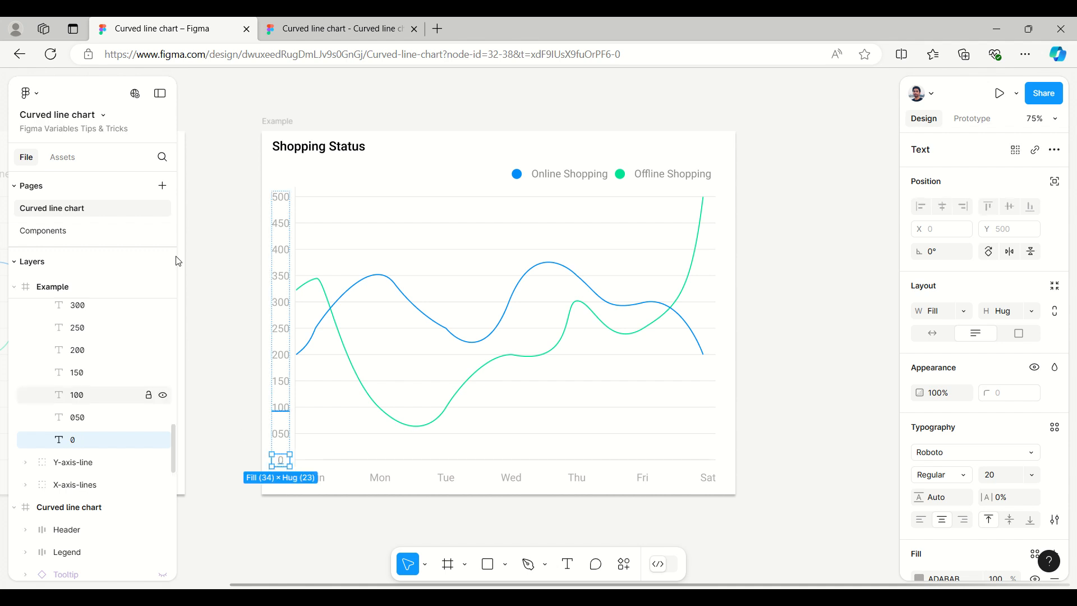
click(281, 436)
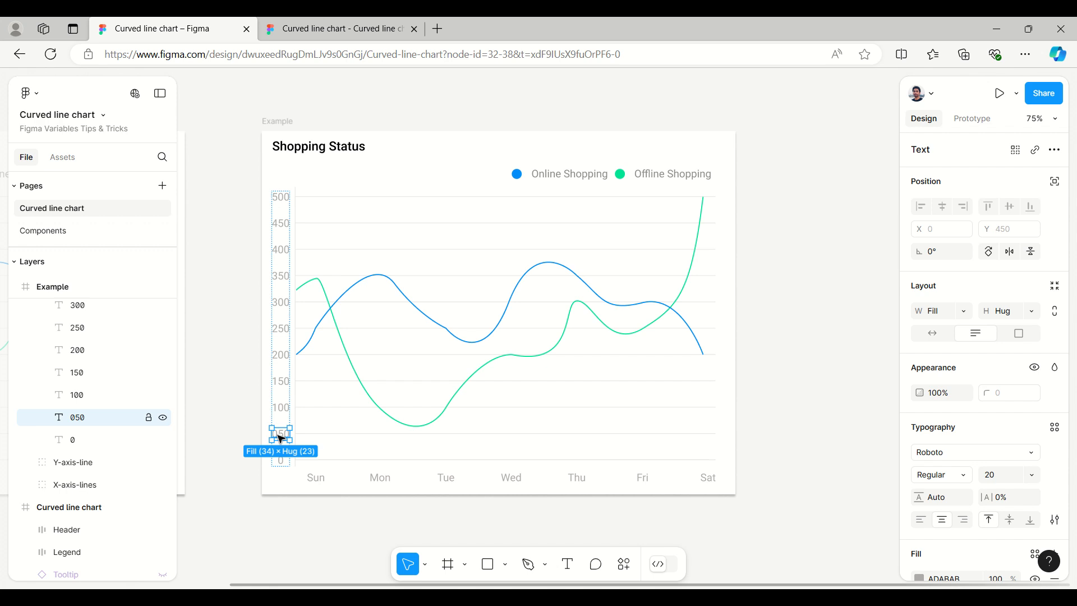
click(229, 342)
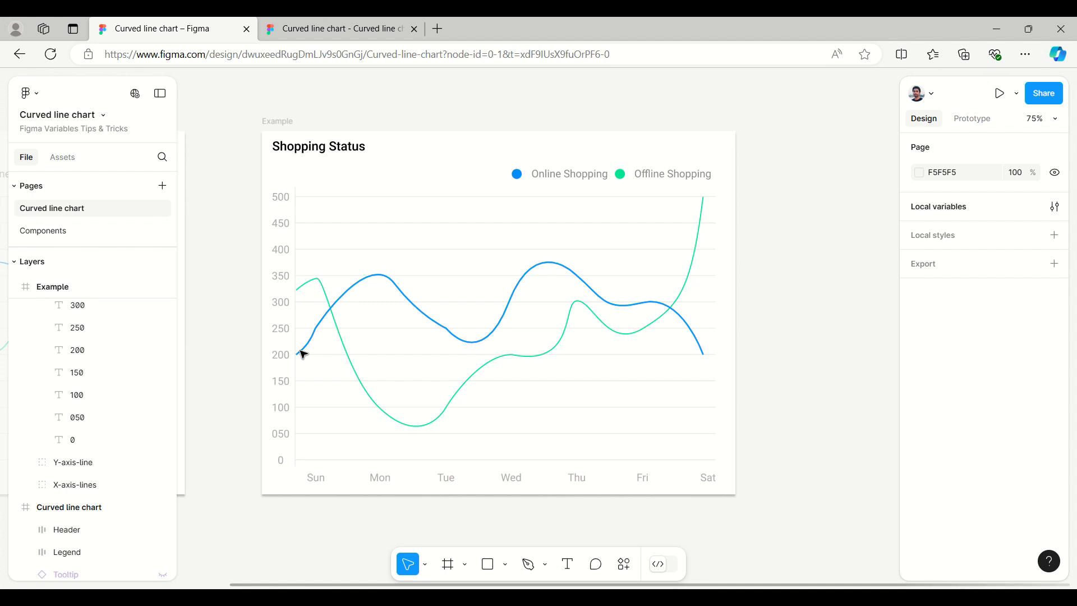
Step: Set the local variable Sun_hover to True
scroll(128, 409, down, 5)
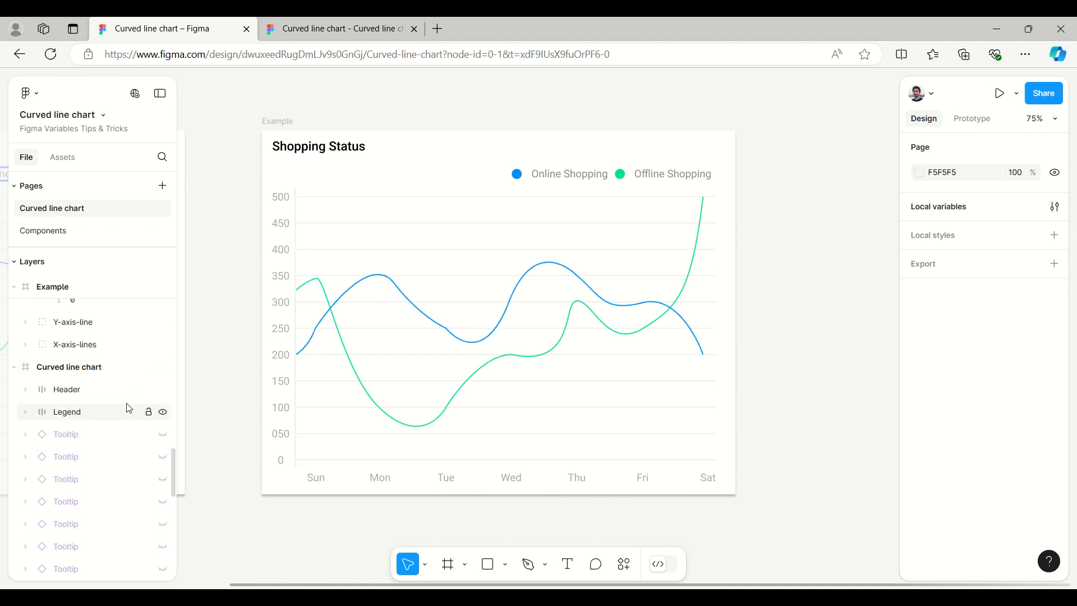
scroll(128, 409, down, 6)
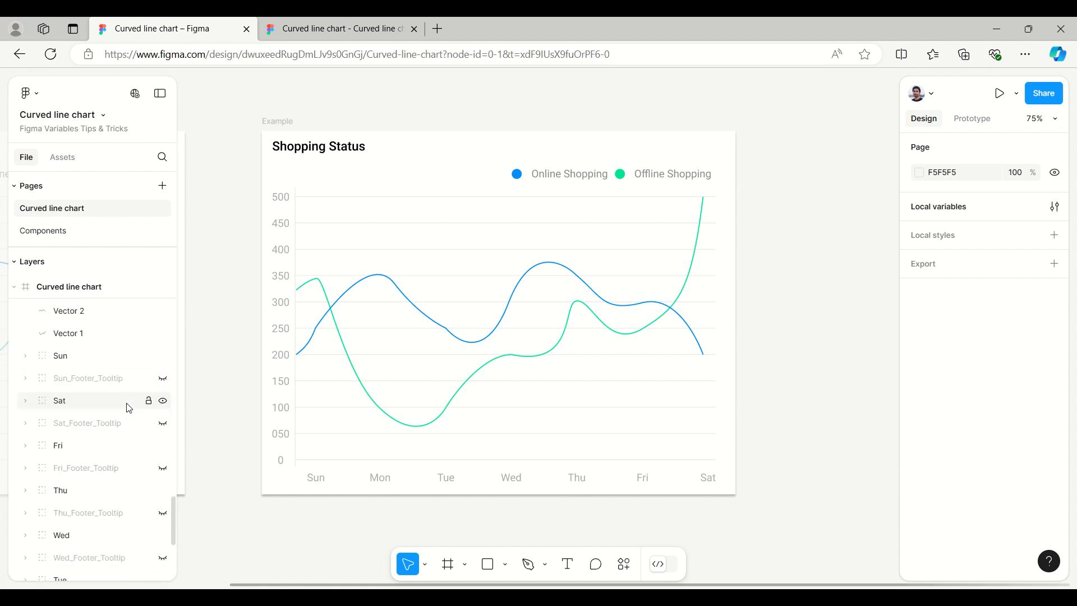
scroll(129, 408, down, 6)
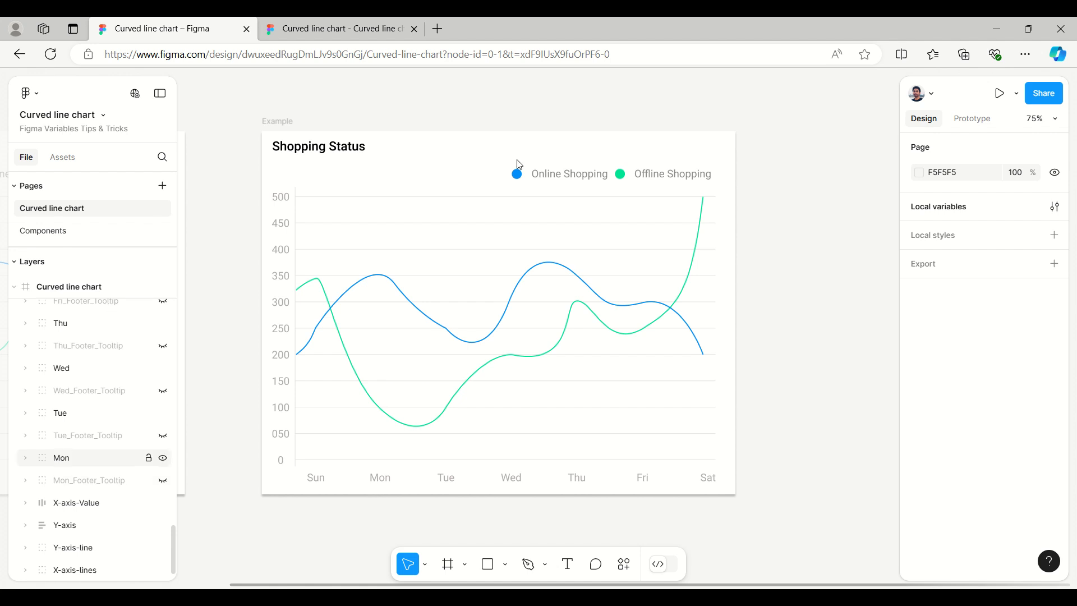
click(932, 210)
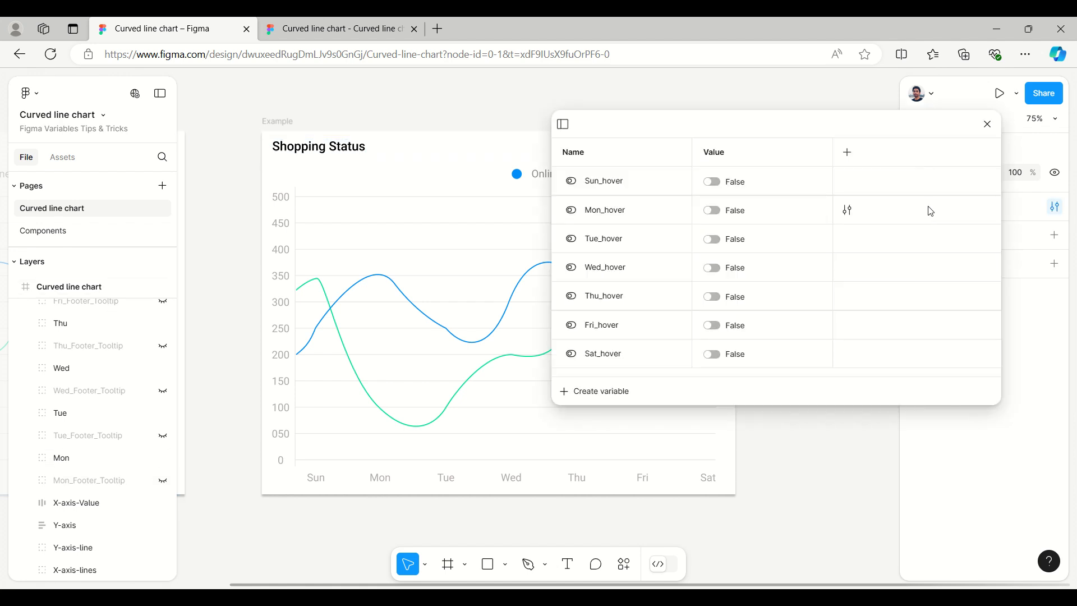
click(712, 181)
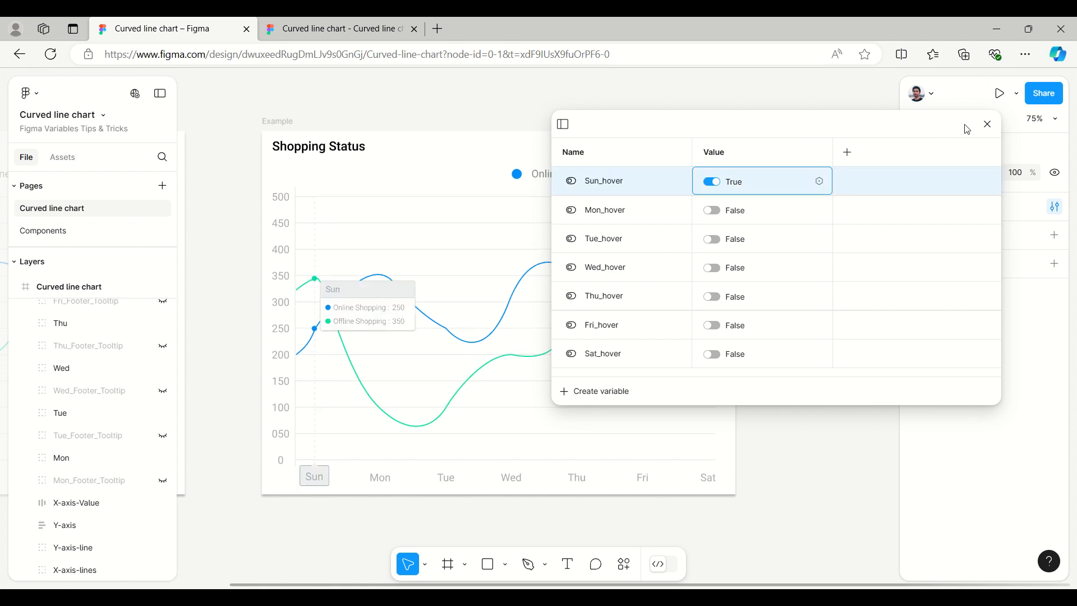
click(987, 124)
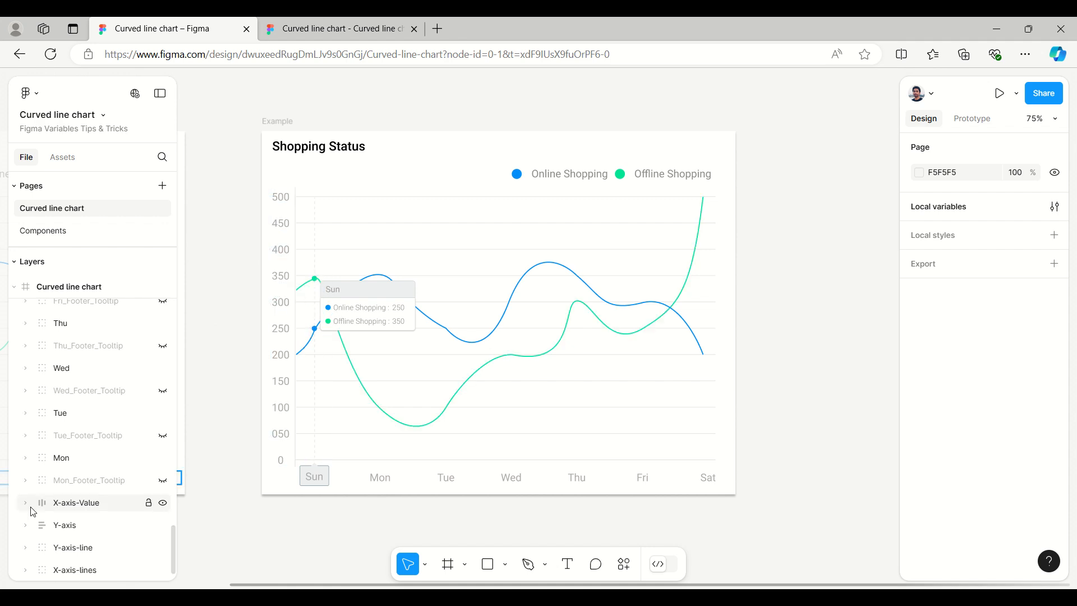
Step: Expand the Sun group inside the Curved line chart frame to examine its marker layers
scroll(110, 467, up, 5)
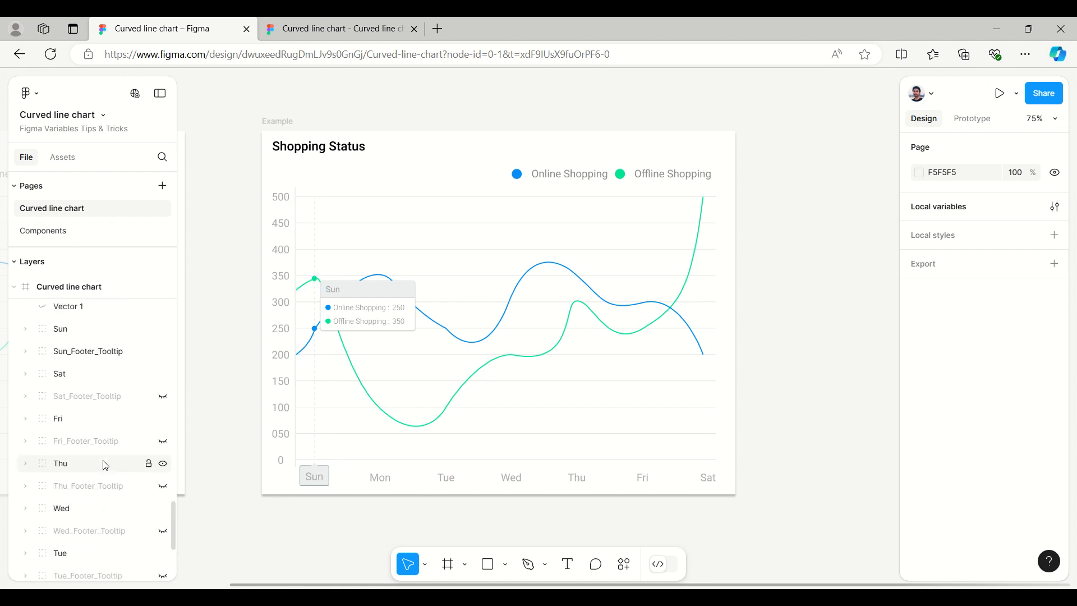
click(31, 333)
click(26, 331)
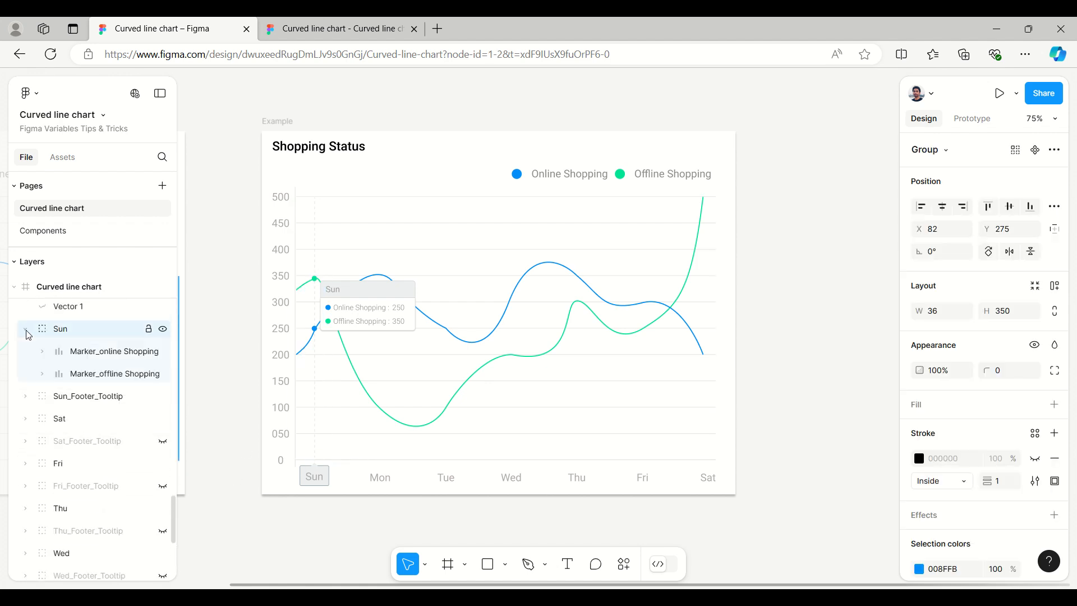
Step: Expand both marker frames in the Curved line chart's Sun group and turn on the strokes of Marker_online Shopping and Marker_offline Shopping
click(80, 355)
click(42, 352)
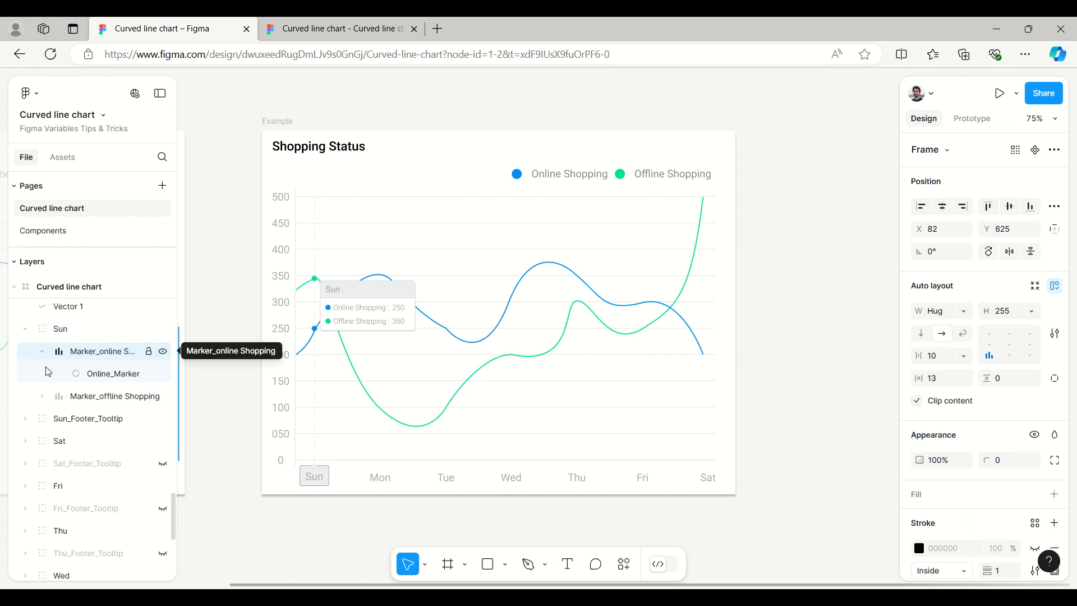
click(43, 396)
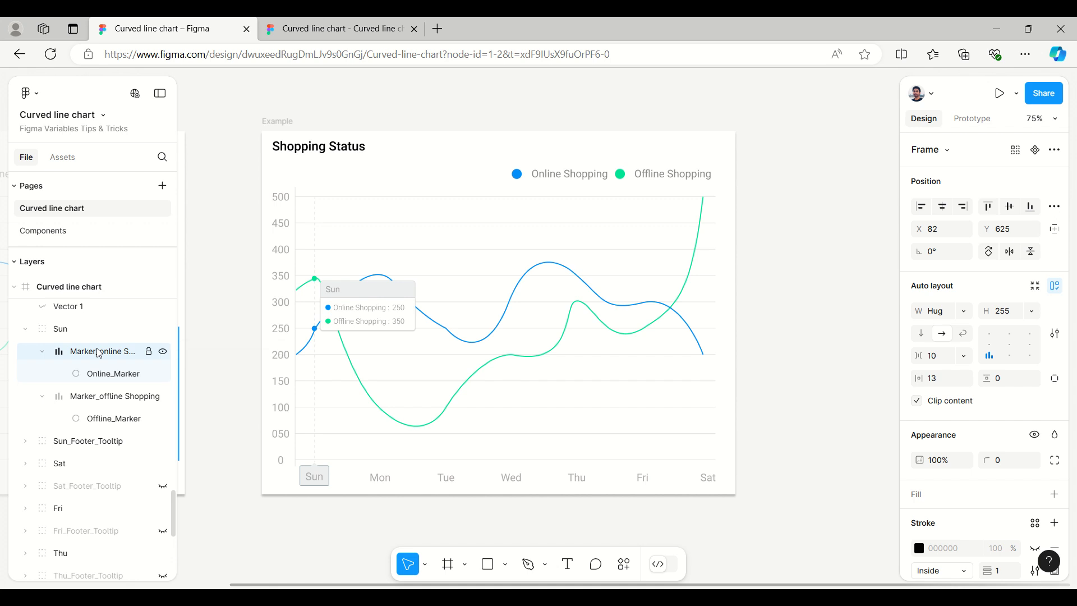
scroll(1015, 460, down, 2)
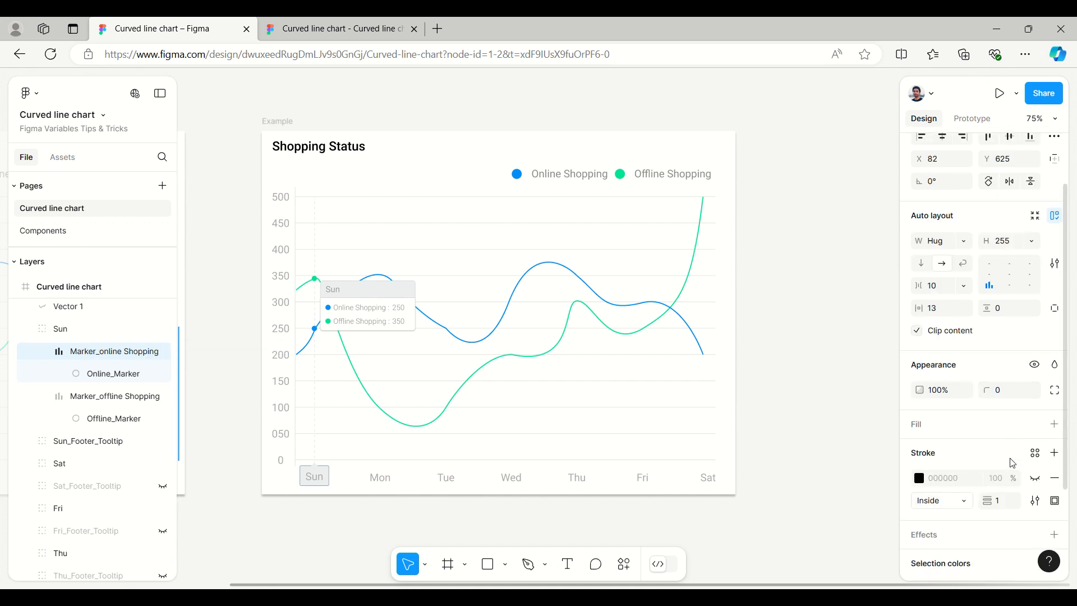
click(1038, 480)
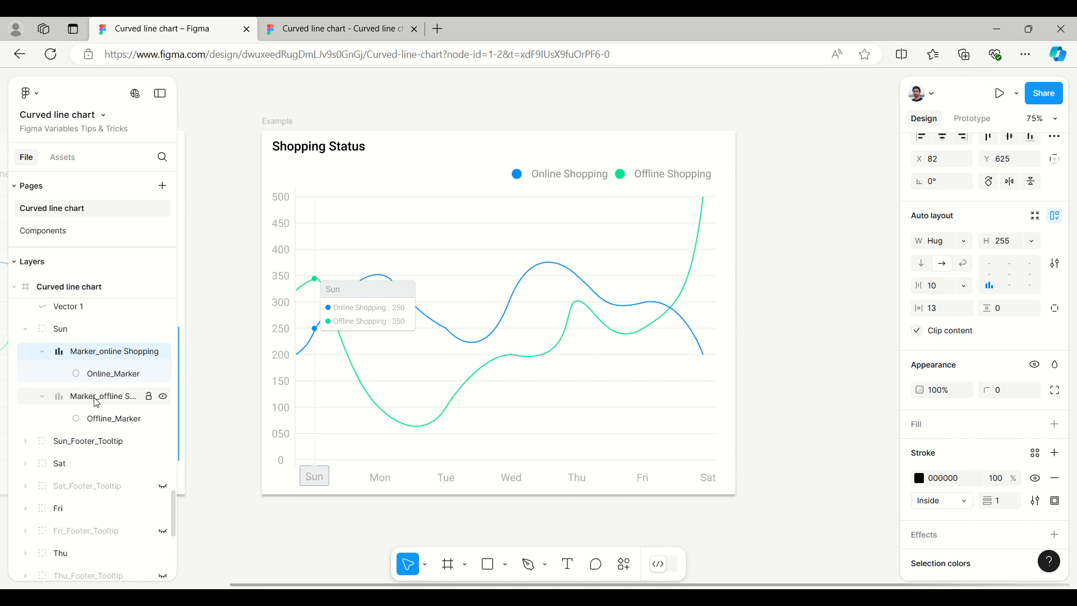
click(97, 402)
click(1037, 479)
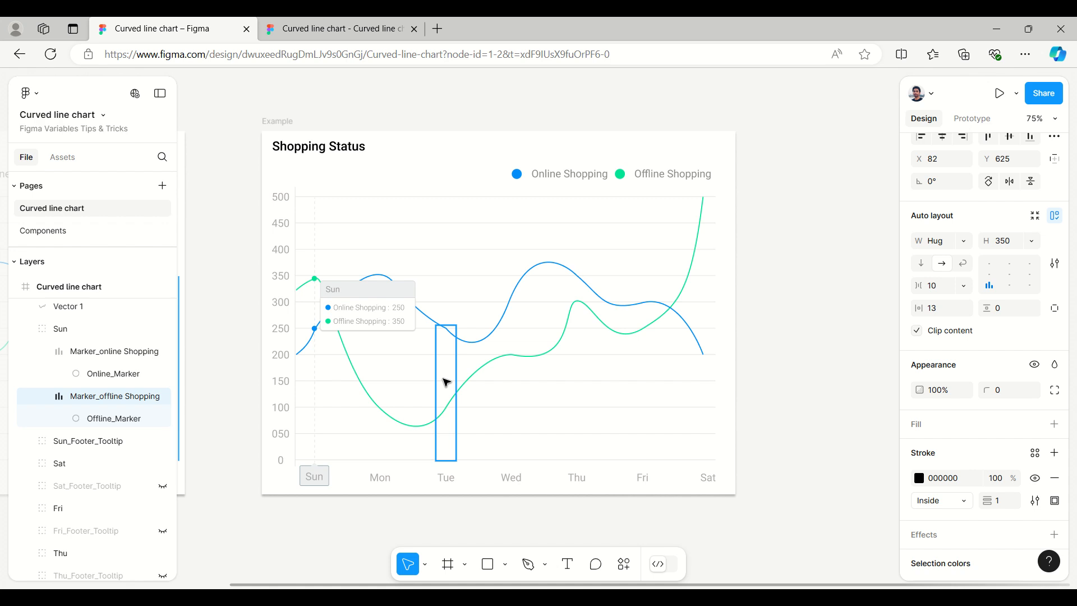
Step: Turn on the strokes of Marker_online Shopping and Marker_offline Shopping inside the Example frame's Sun group
click(316, 427)
scroll(104, 400, up, 2)
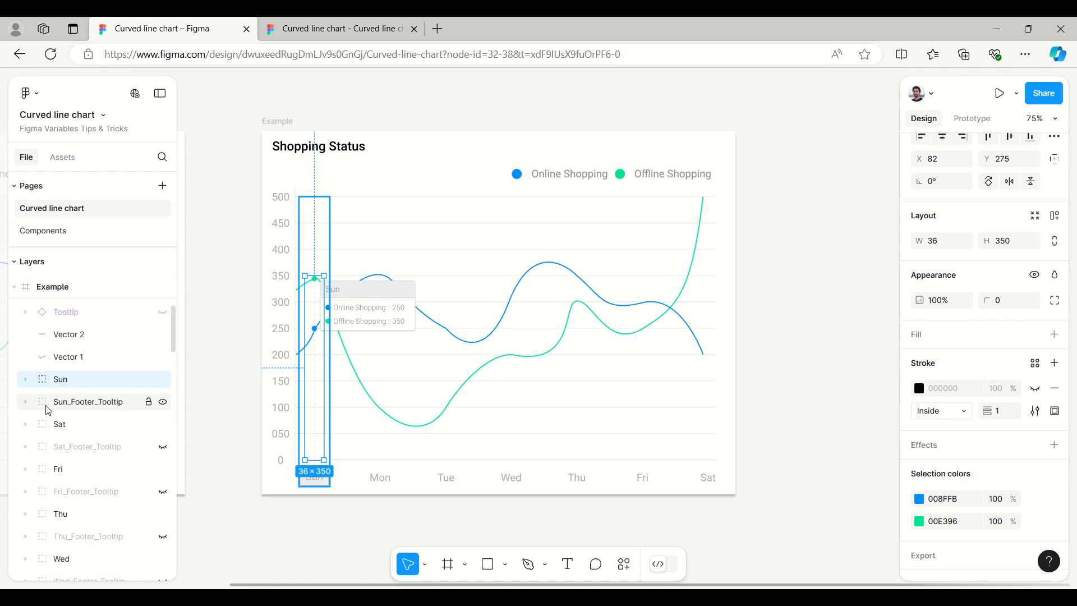
click(26, 380)
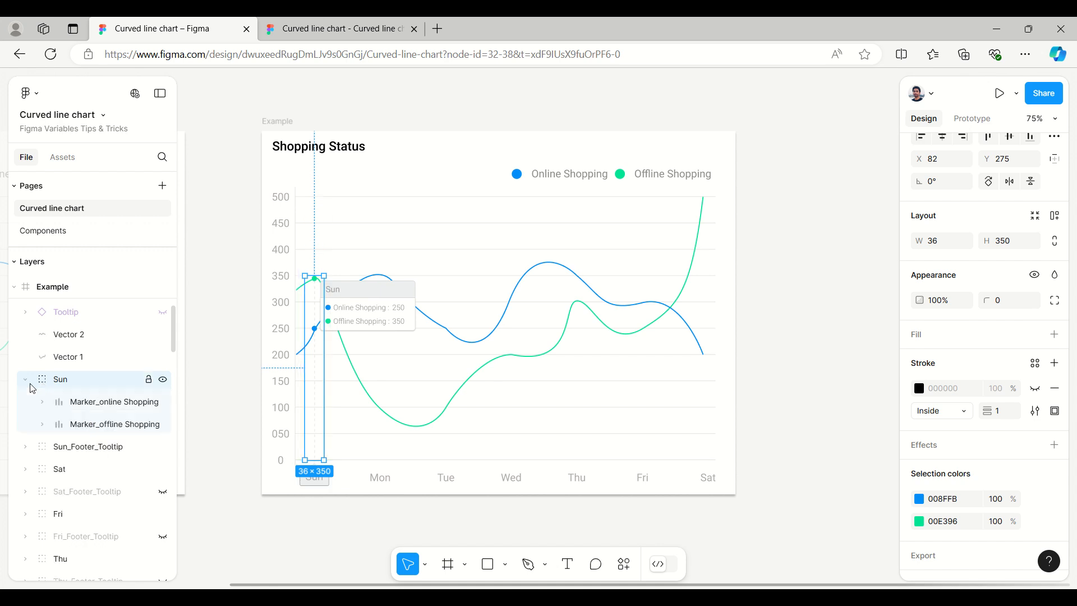
click(85, 404)
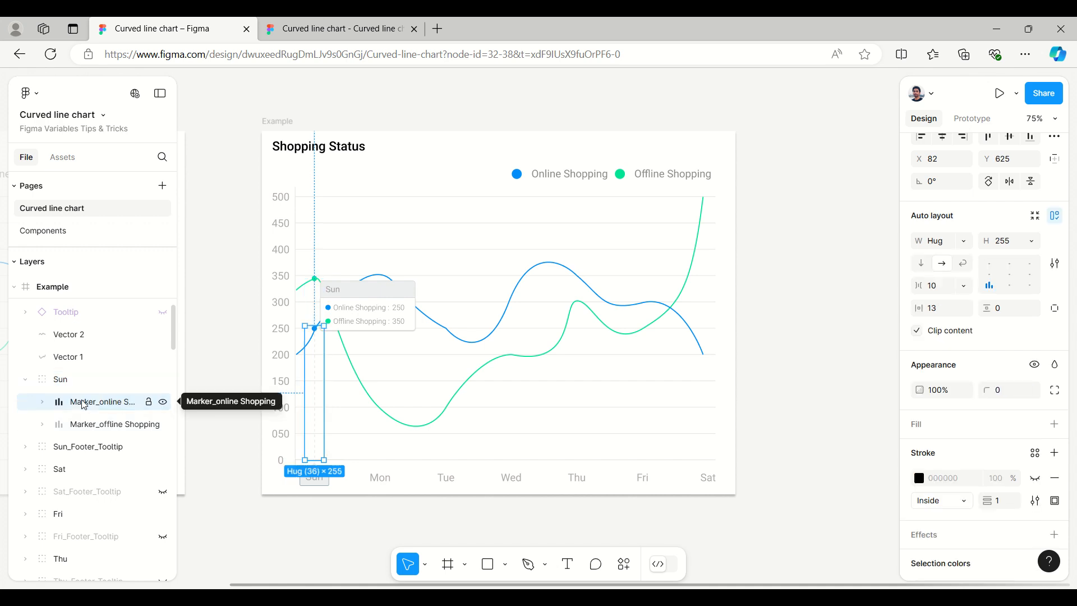
click(1037, 480)
click(62, 421)
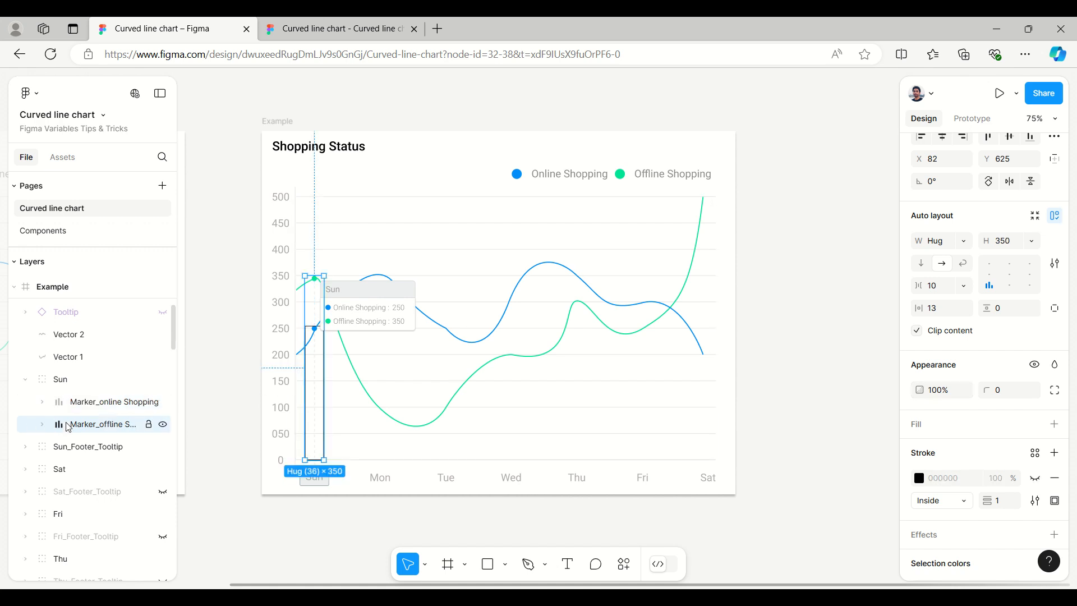
click(1036, 479)
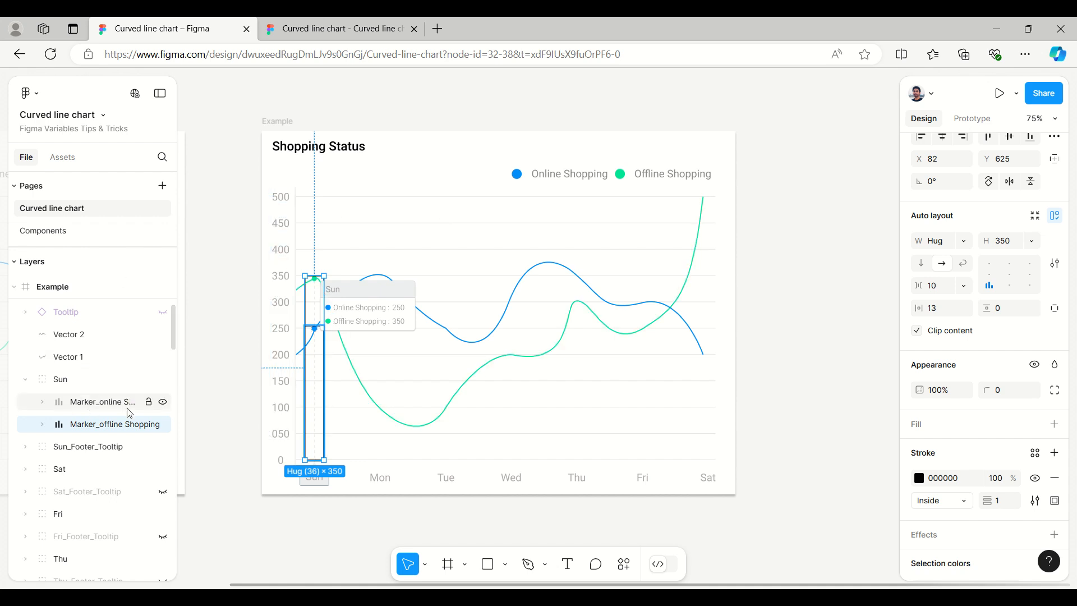
Step: Compare the Example chart's two Sun markers, stretching Marker_offline Shopping to a height of 376 and returning it to 350
click(107, 407)
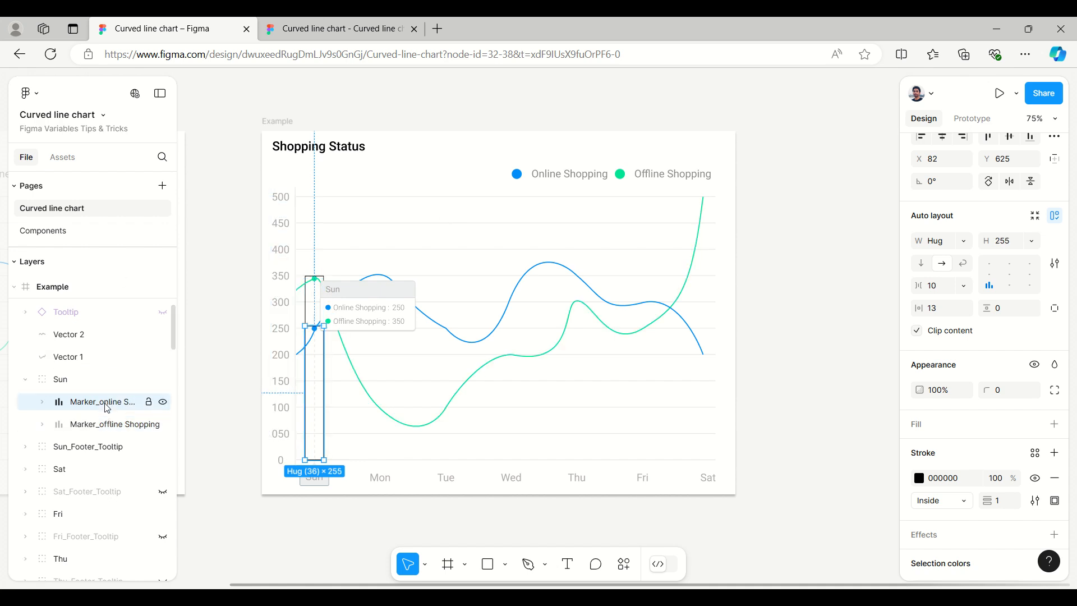
click(104, 428)
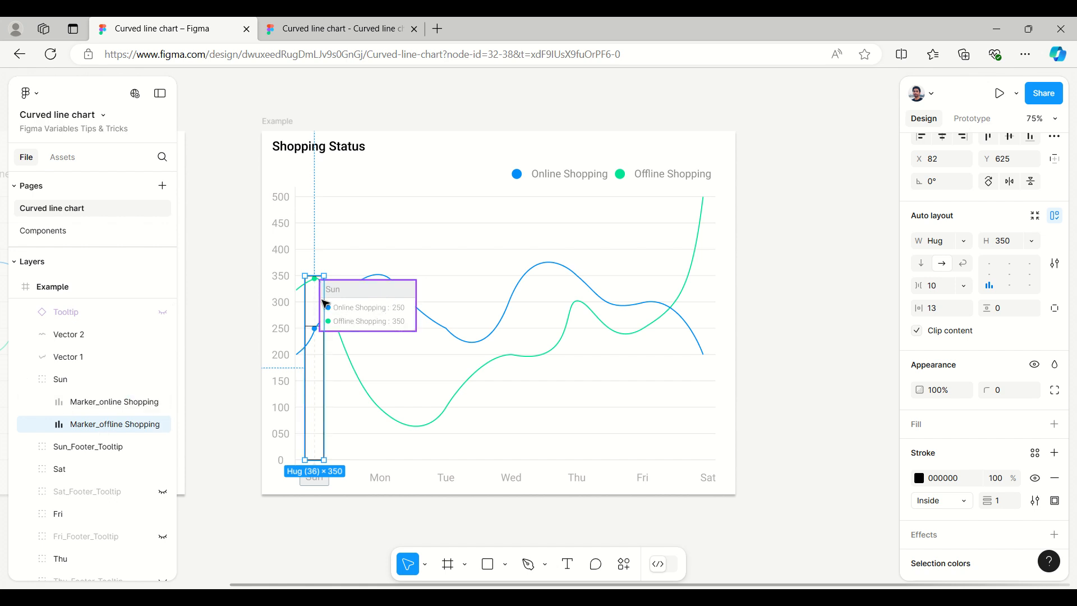
mouse_move(314, 277)
mouse_down()
mouse_move(315, 411)
mouse_move(317, 276)
mouse_up()
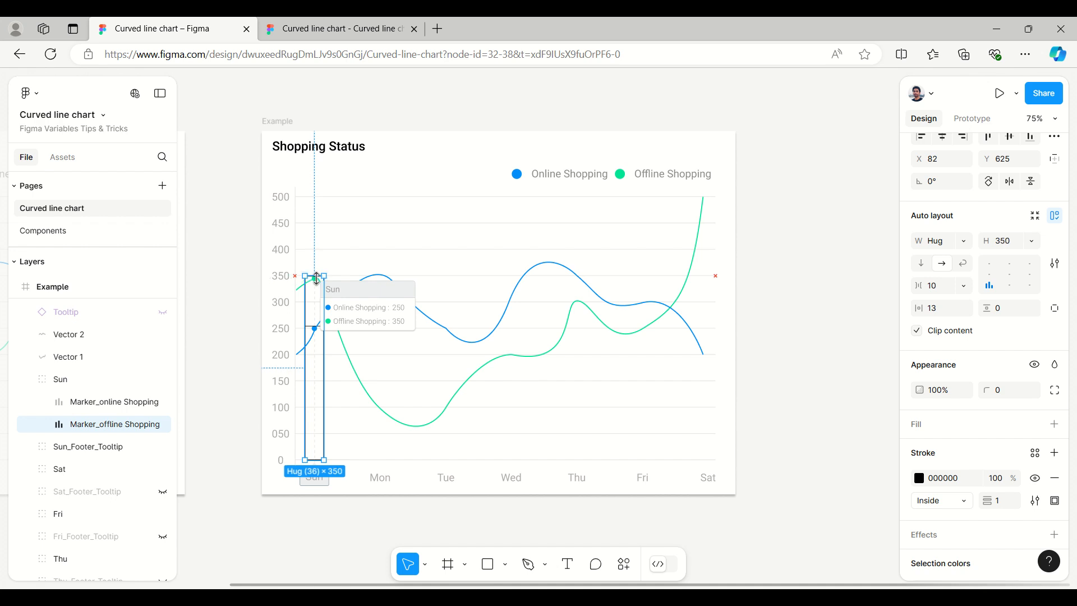
mouse_move(317, 279)
mouse_down()
mouse_move(320, 251)
mouse_move(322, 261)
mouse_up()
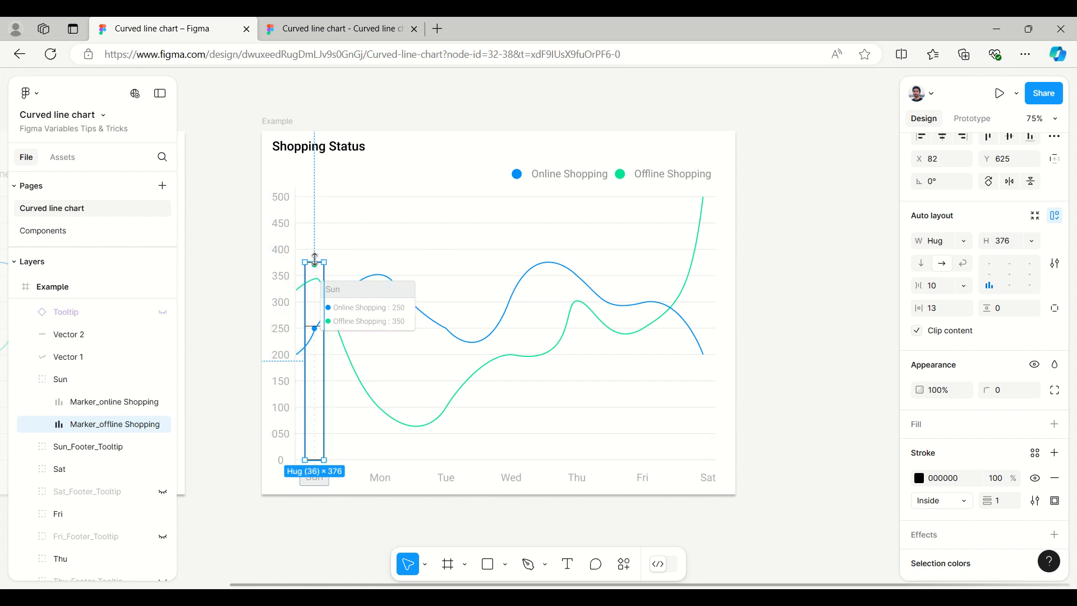
mouse_move(314, 260)
mouse_down()
mouse_move(314, 317)
mouse_move(314, 276)
mouse_up()
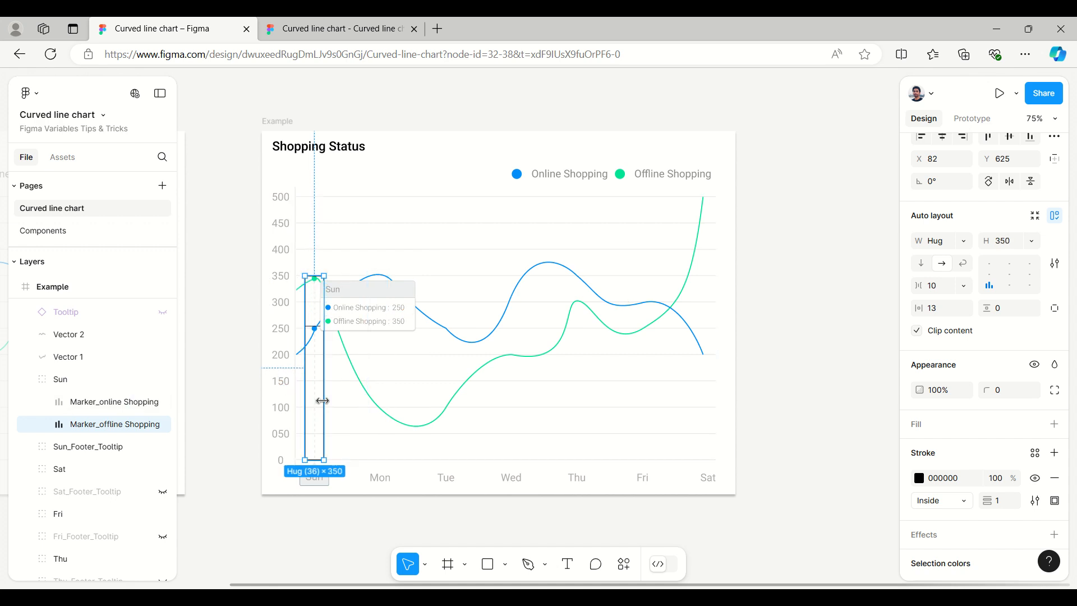
Step: Hide the stroke of the Example chart's Sun group and collapse its marker layers
click(204, 380)
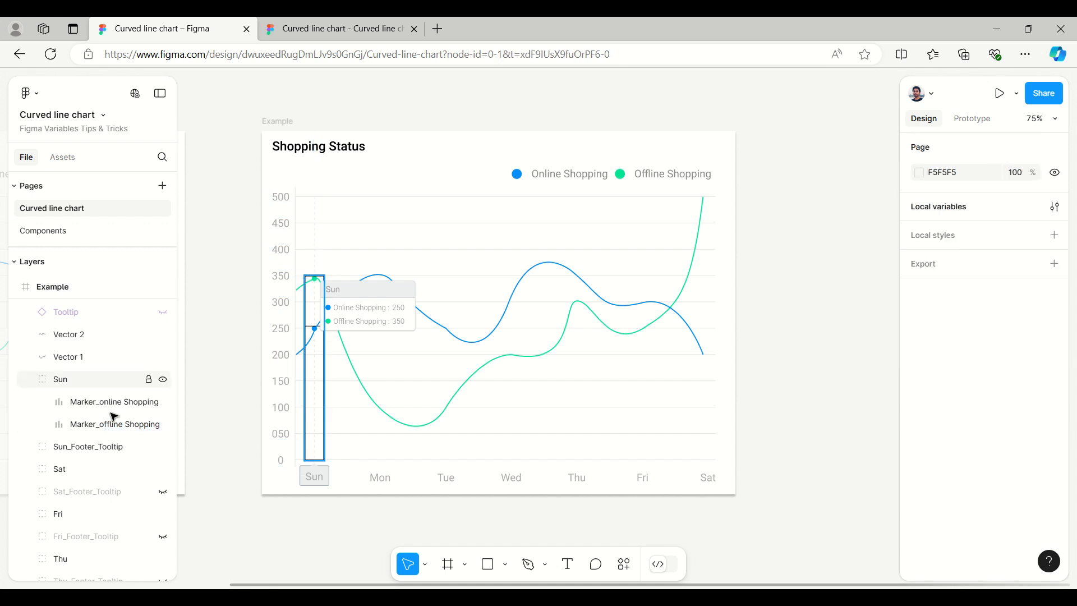
click(320, 380)
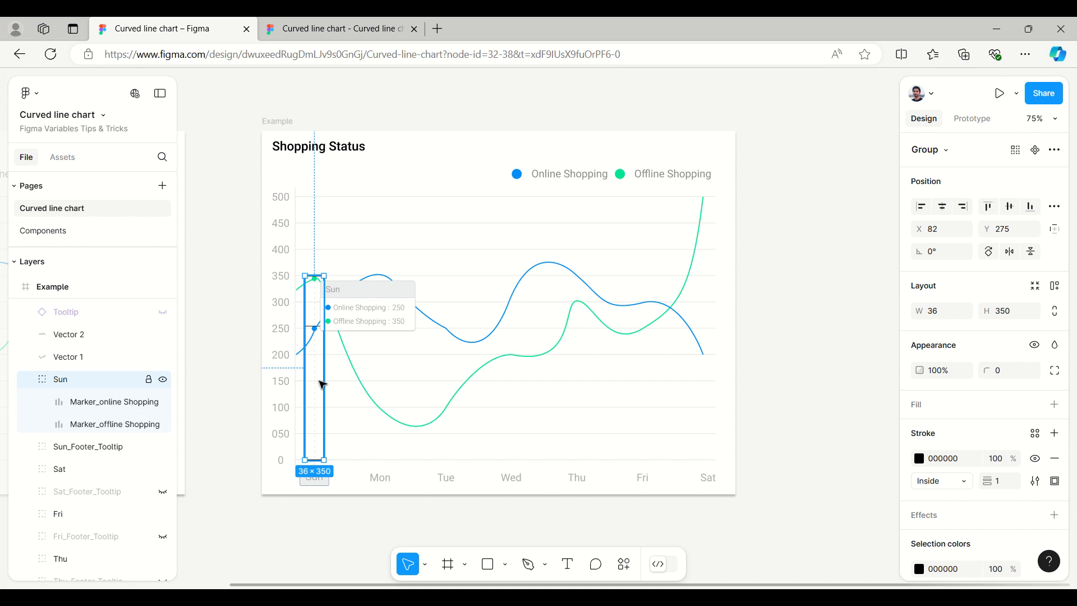
click(1035, 459)
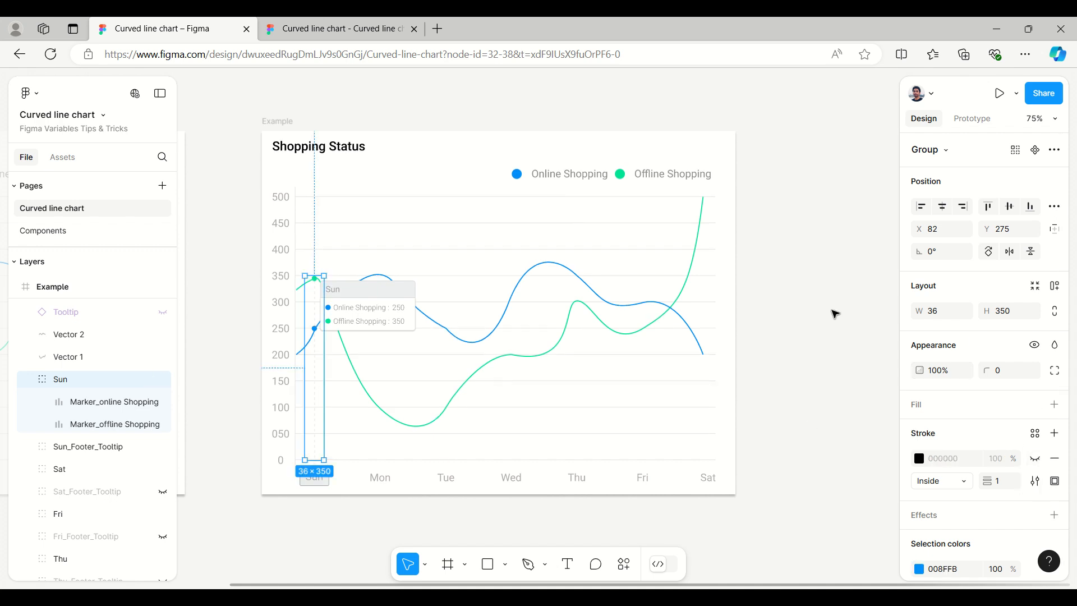
click(833, 313)
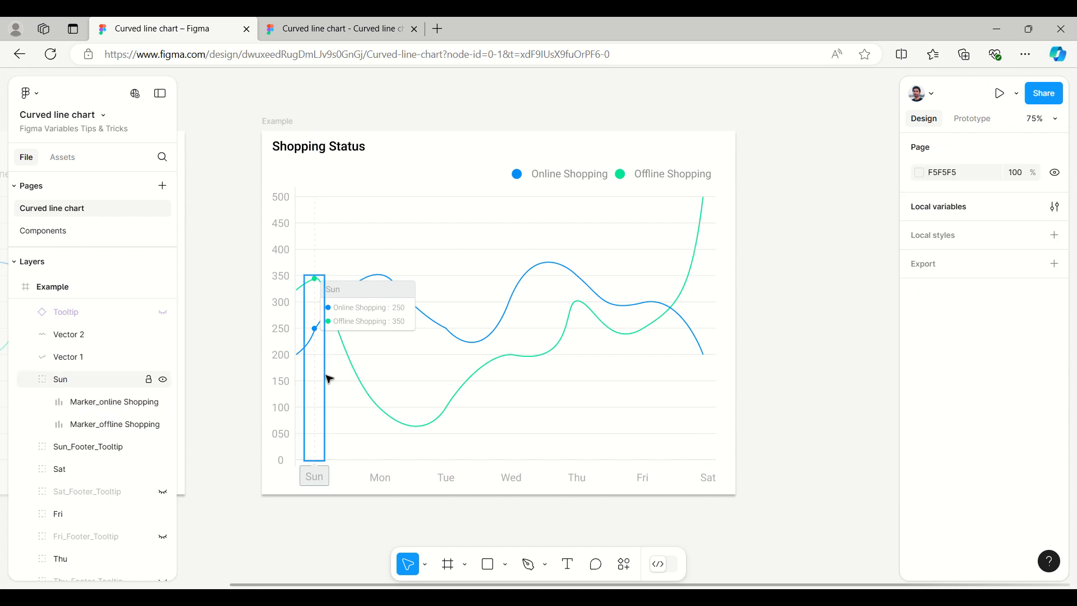
click(25, 380)
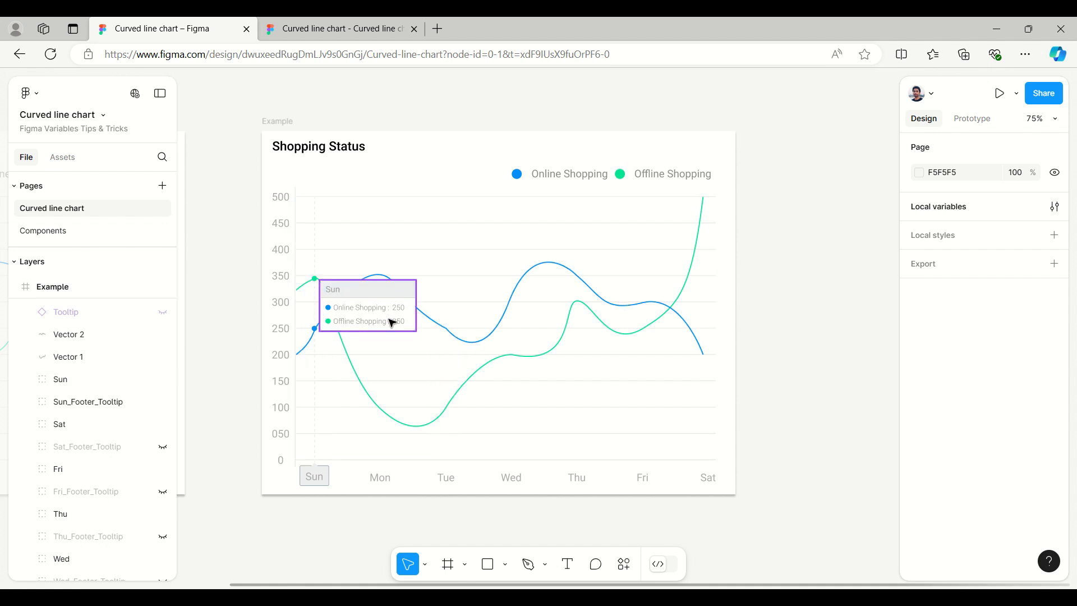
Step: Set the local variable Sun_hover to False
click(934, 216)
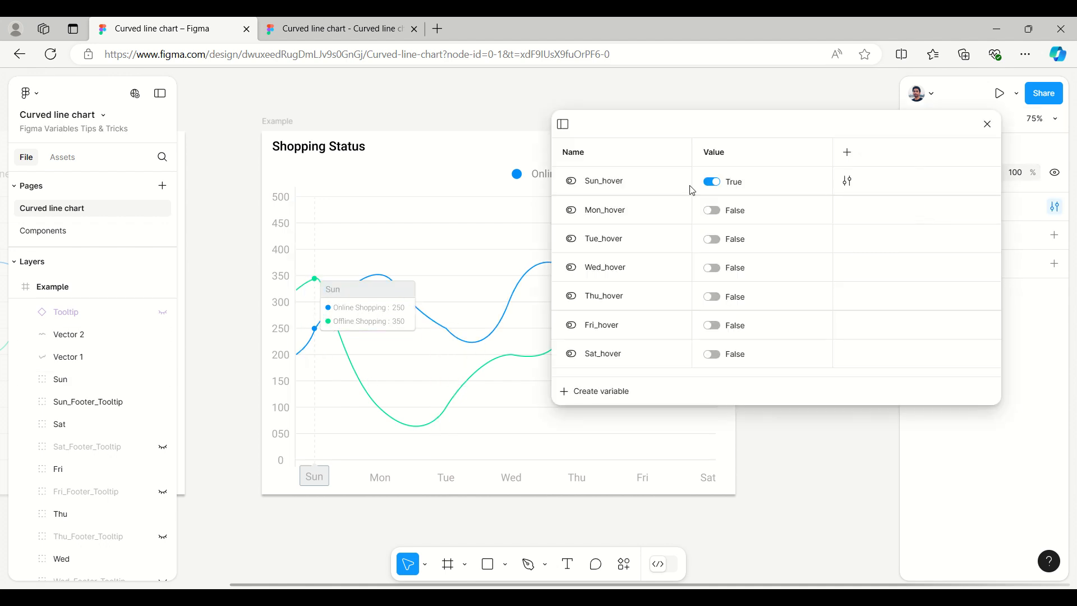
click(712, 181)
click(987, 125)
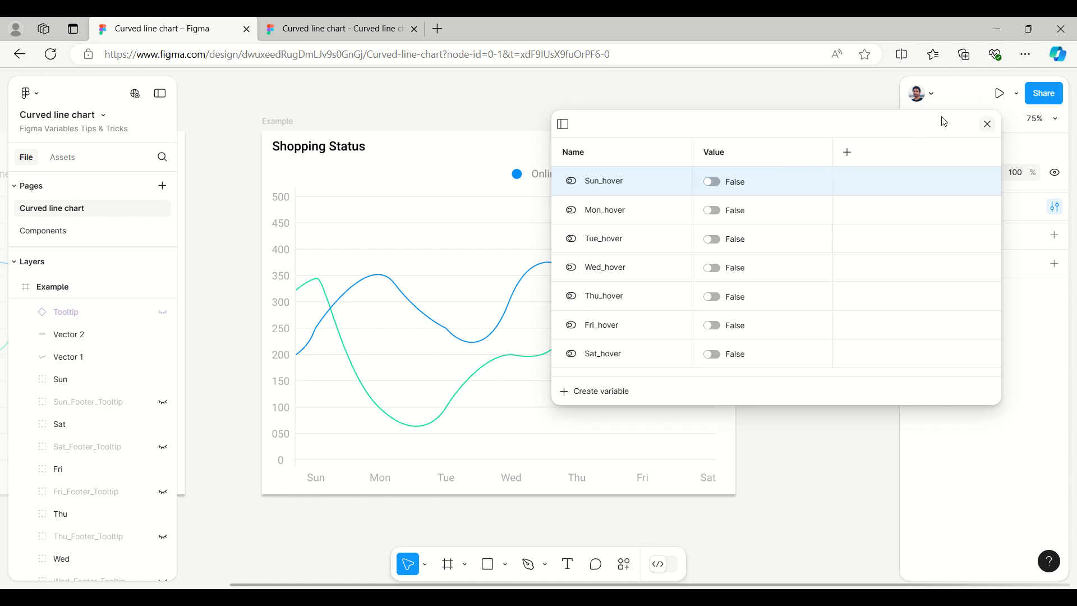
Step: Open the blue Online Shopping curve of the Example chart for vector editing and activate the Pen tool
click(410, 304)
double_click(410, 304)
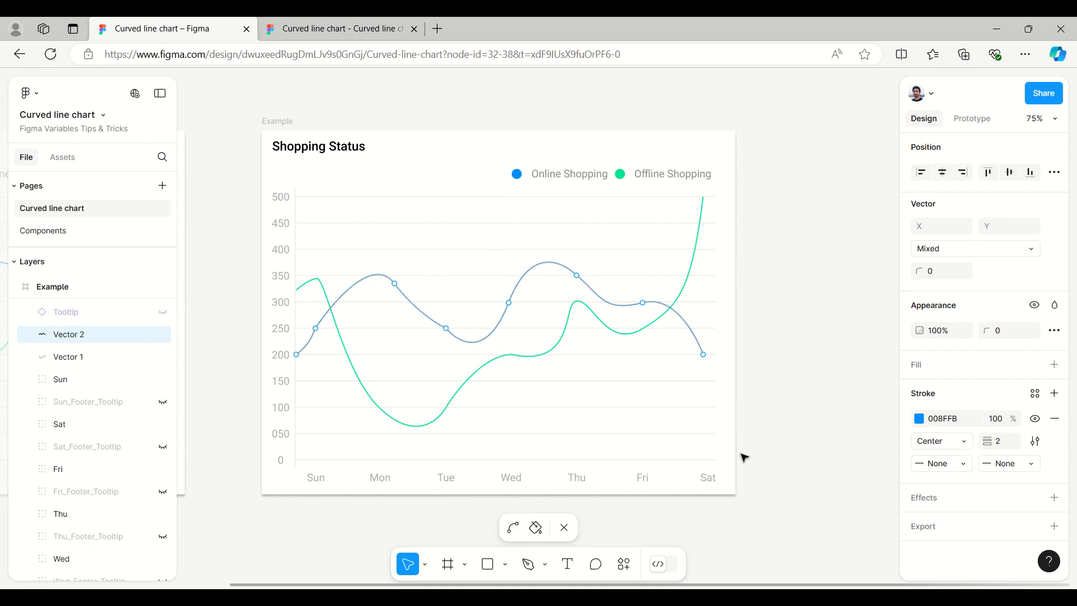
scroll(729, 393, down, 1)
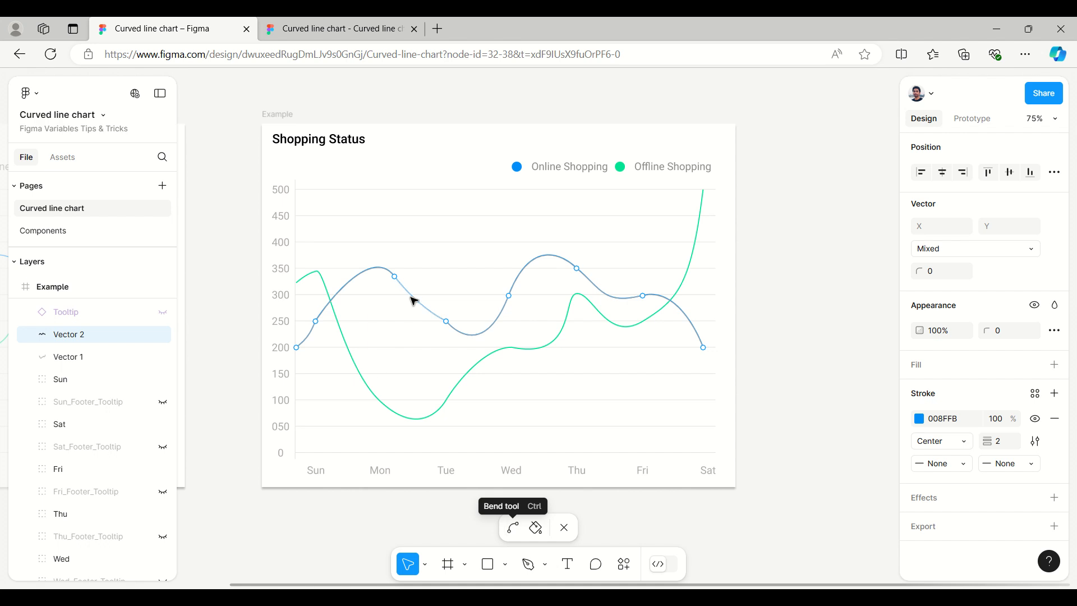
click(545, 565)
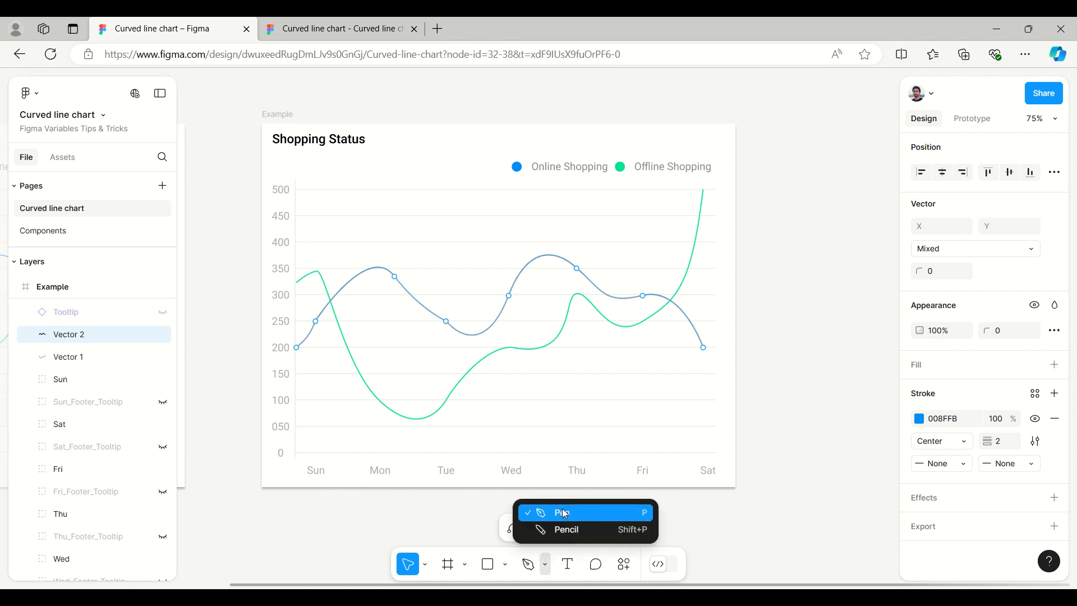
click(565, 514)
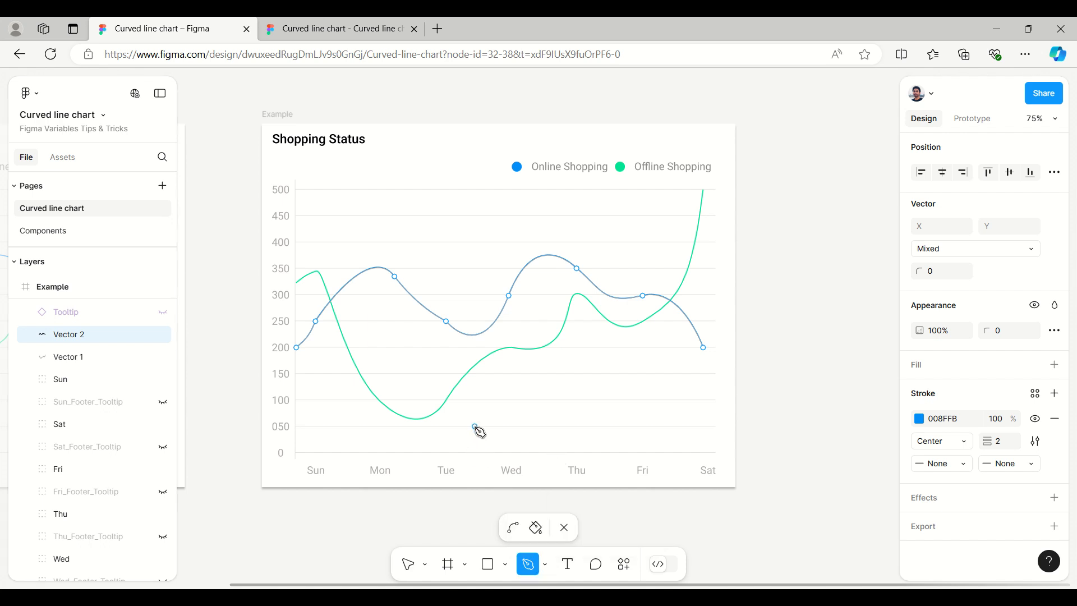
click(474, 427)
click(543, 403)
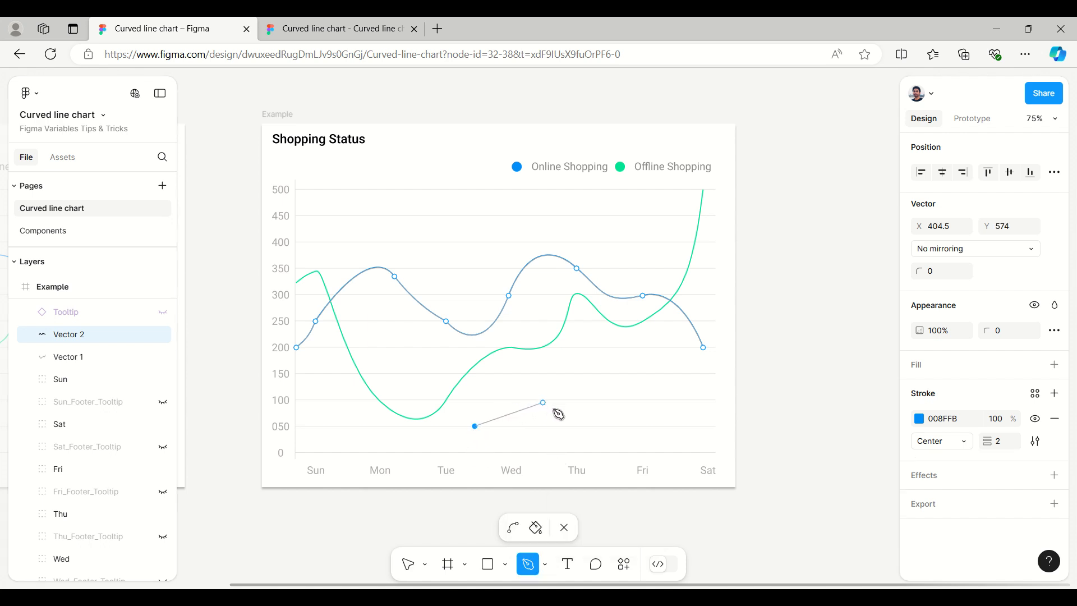
click(565, 400)
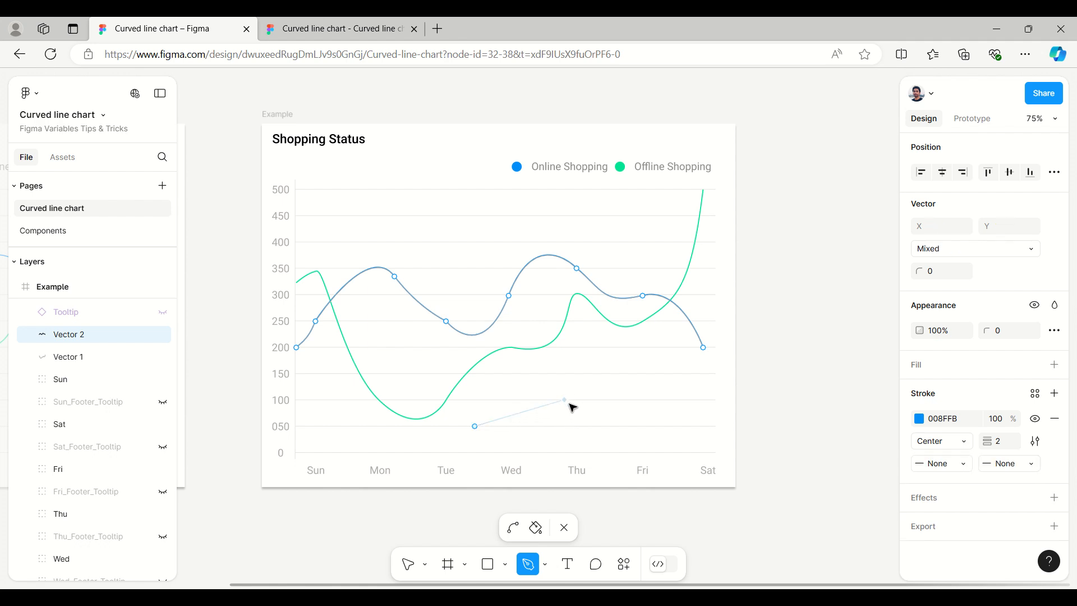
key(ctrl+z)
Step: Draw a five-point peaked line below the curves, from about X 408, Y 574 to X 697, Y 574, peaking near Y 478
click(477, 426)
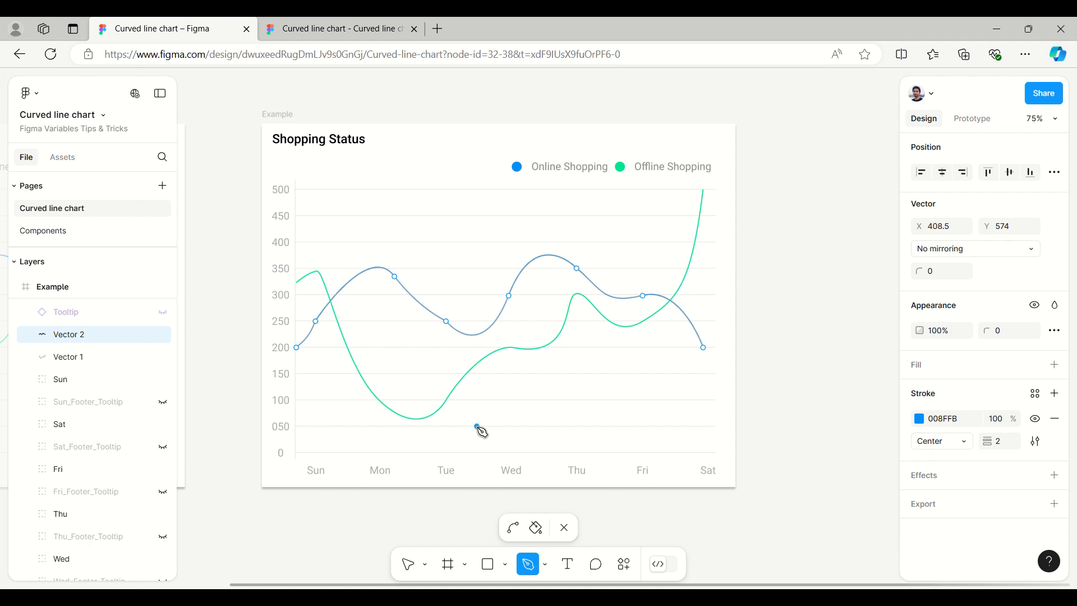
click(521, 402)
click(568, 376)
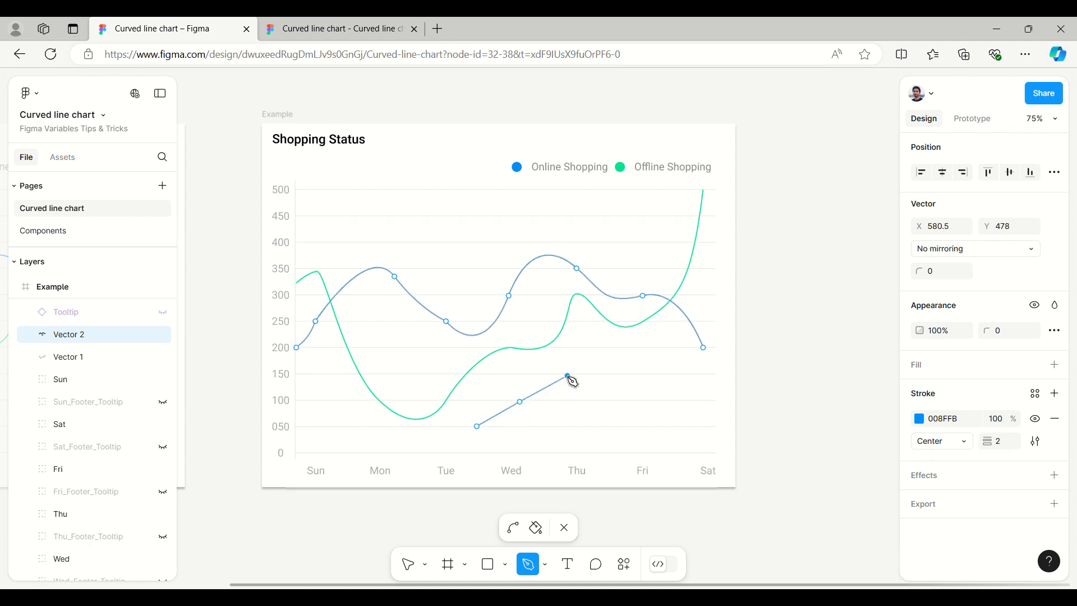
click(599, 402)
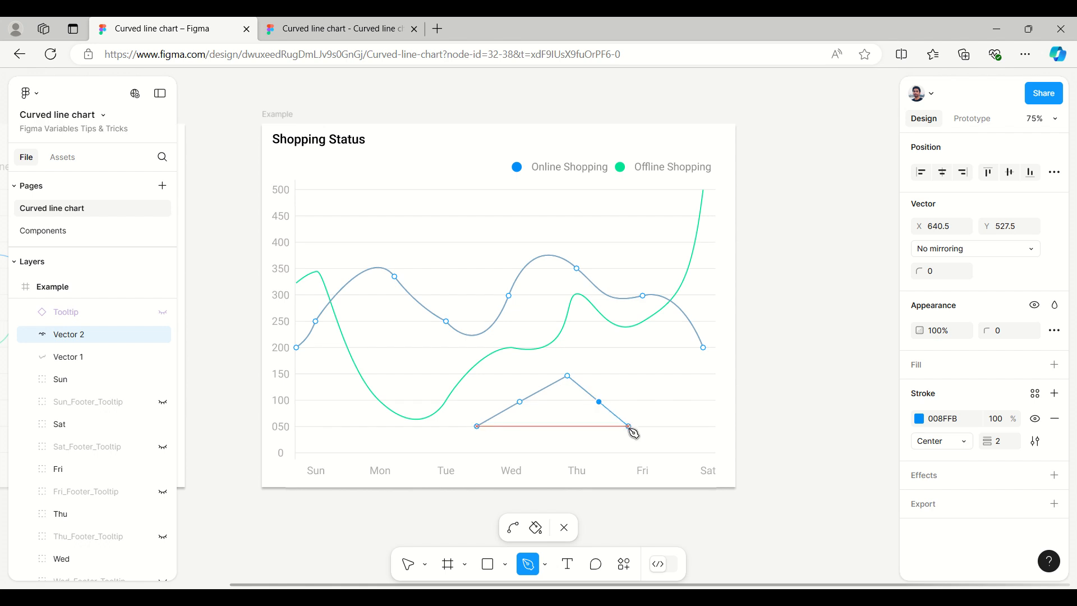
click(629, 427)
Step: Curve the segments of the new five-point line with the Bend tool and finish vector editing
click(513, 528)
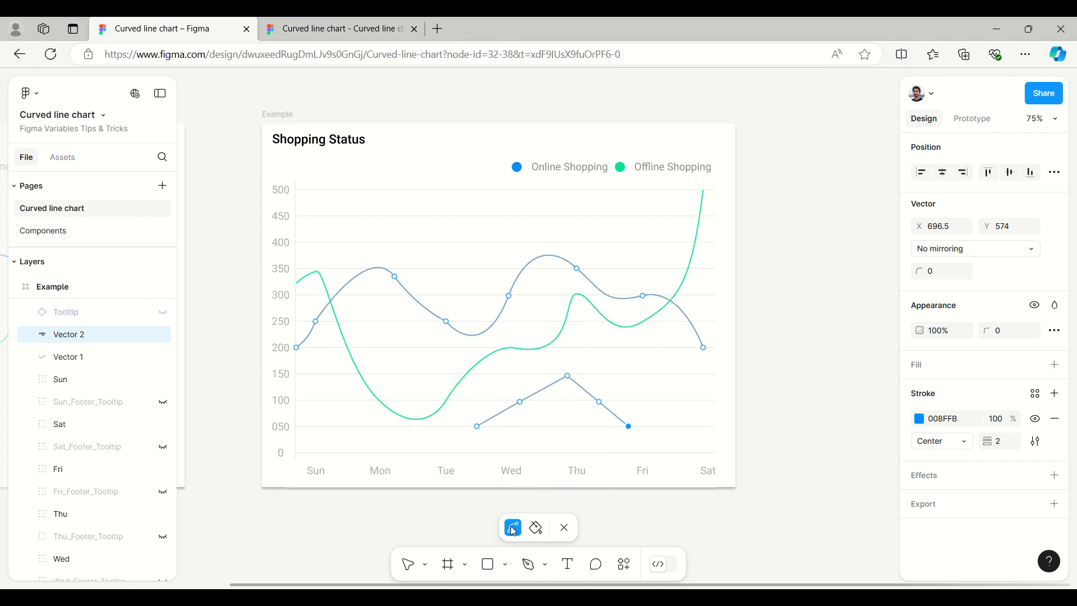
click(512, 410)
drag(512, 410, 522, 421)
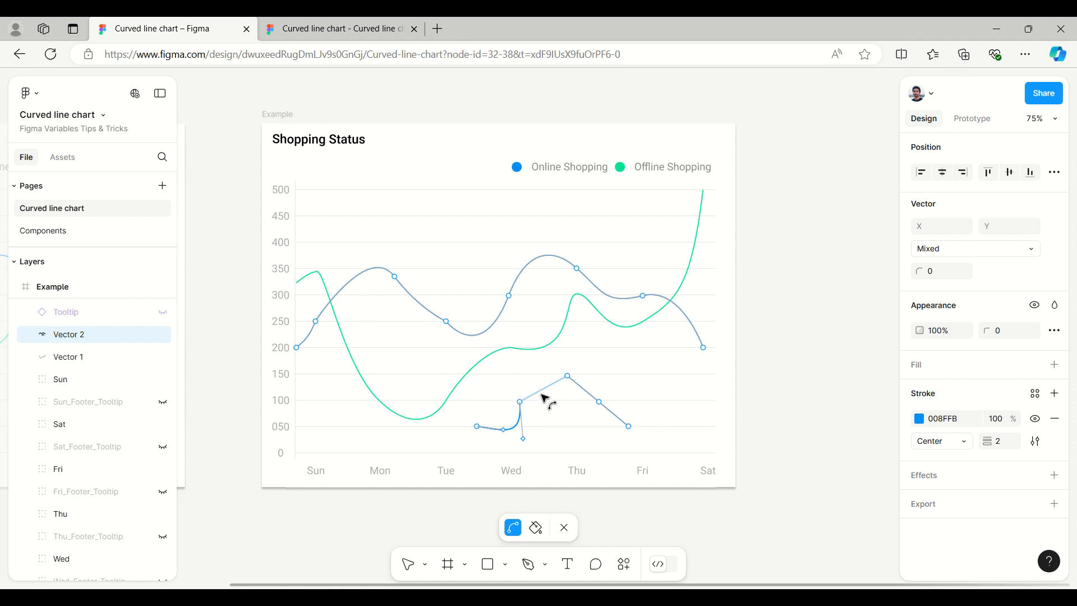
drag(561, 382, 508, 375)
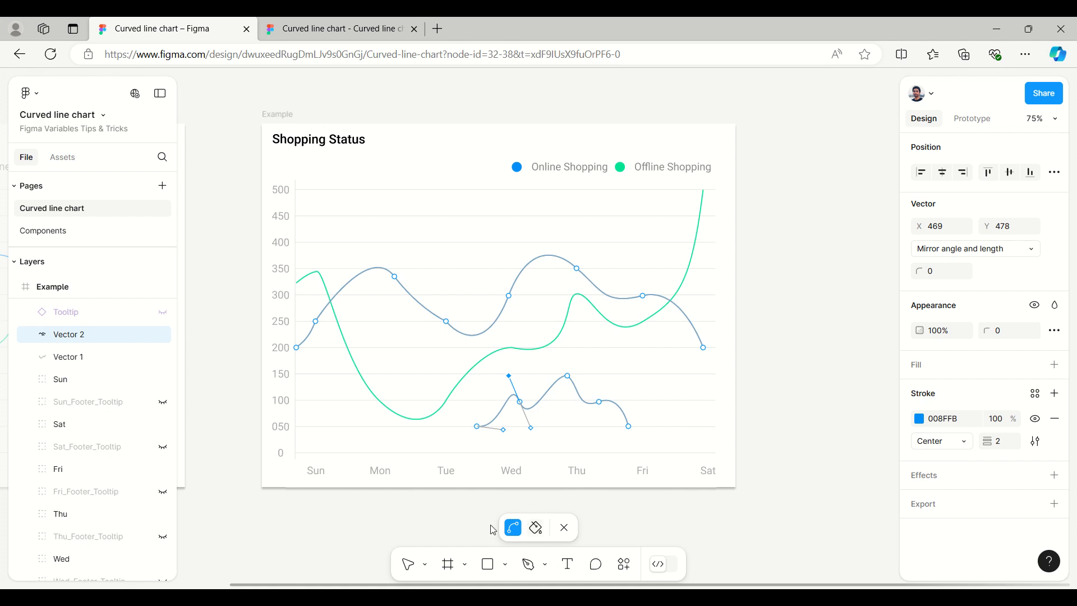
click(567, 530)
click(800, 420)
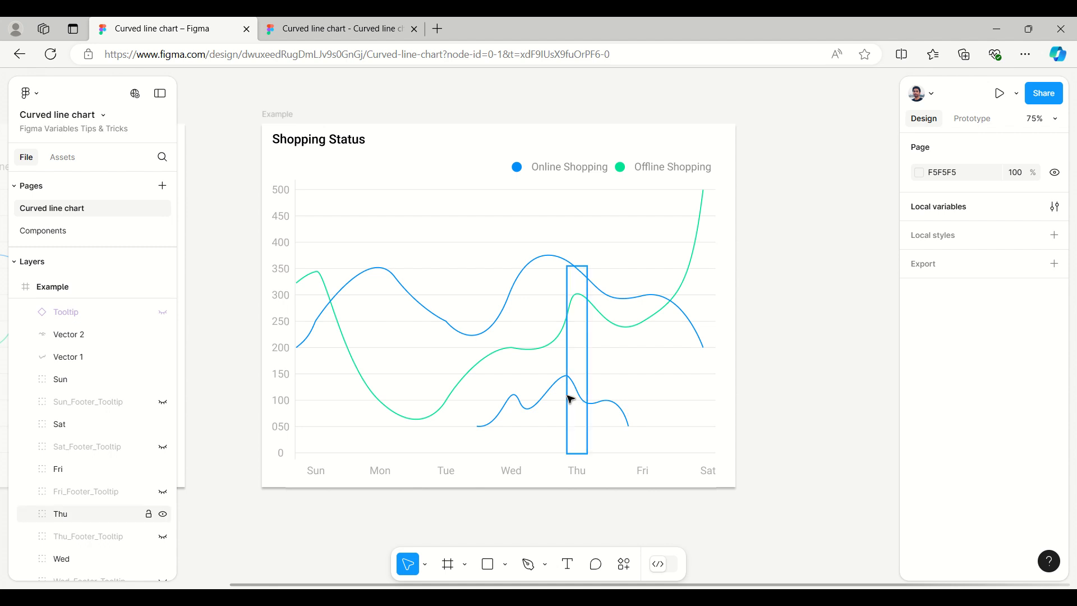
Step: Open the blue Online Shopping curve with its added five-point line for vector editing and set the stroke weight to 6
click(525, 409)
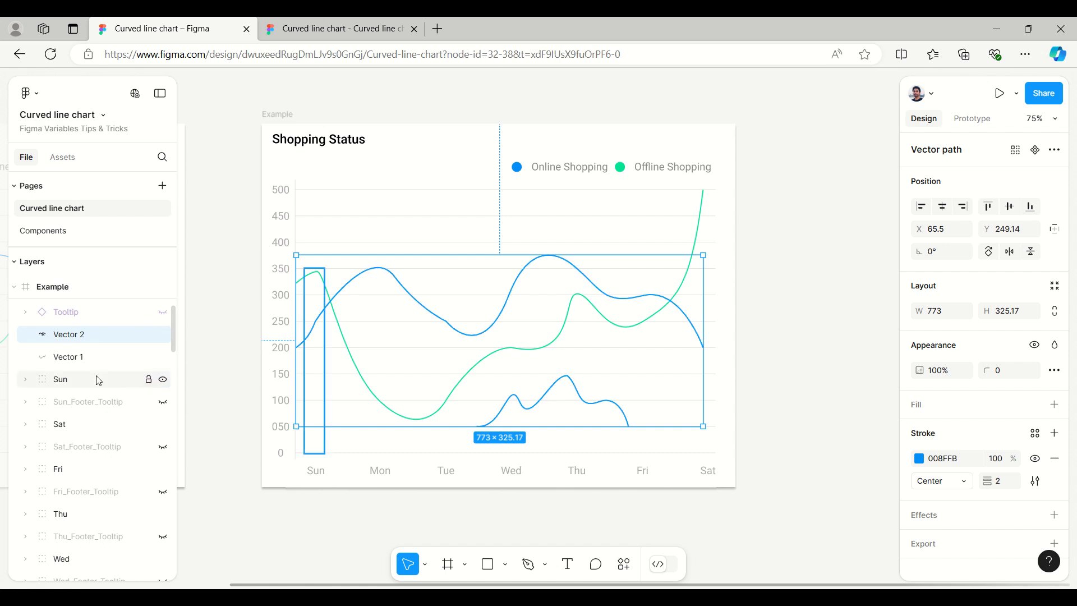
scroll(99, 381, up, 2)
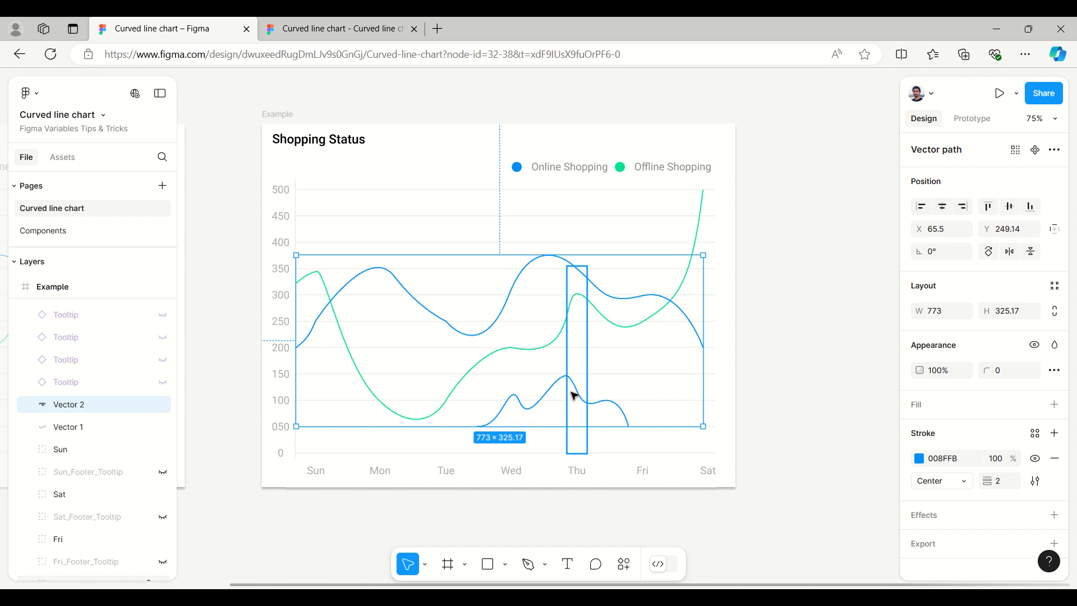
double_click(533, 409)
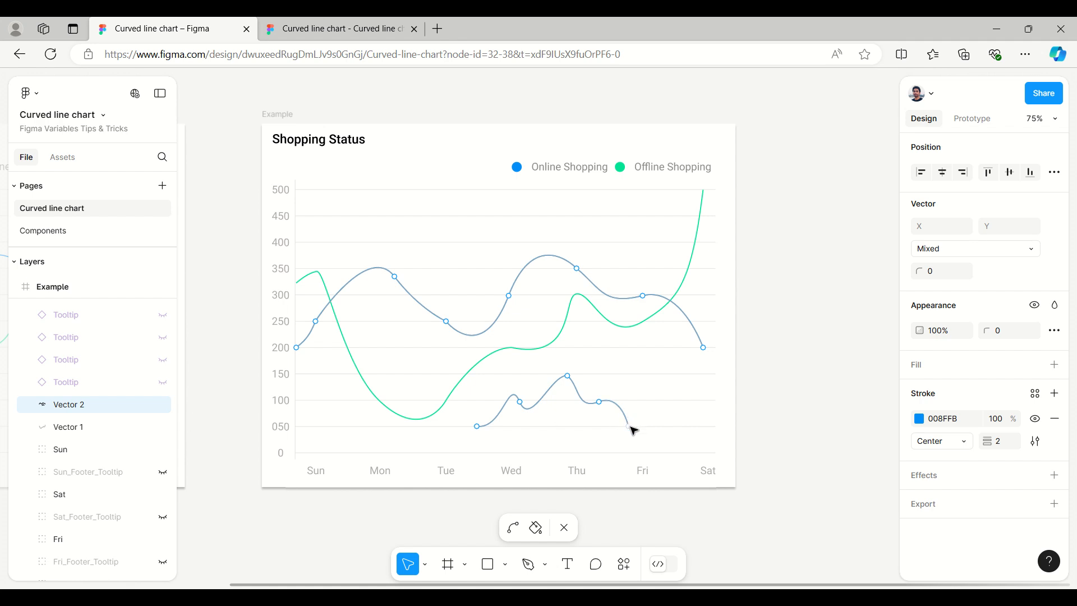
click(968, 423)
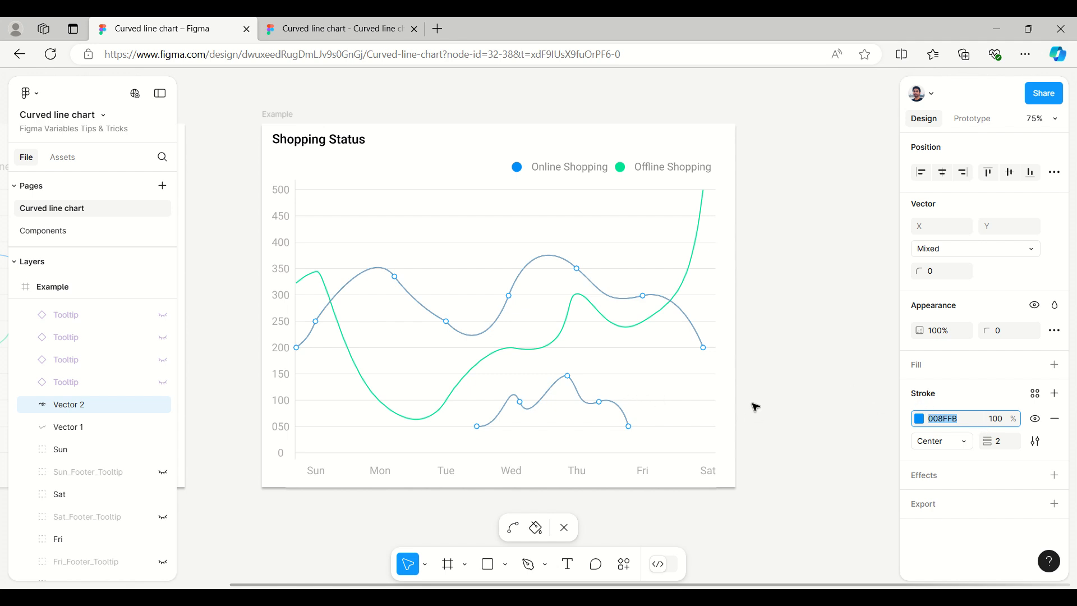
click(804, 405)
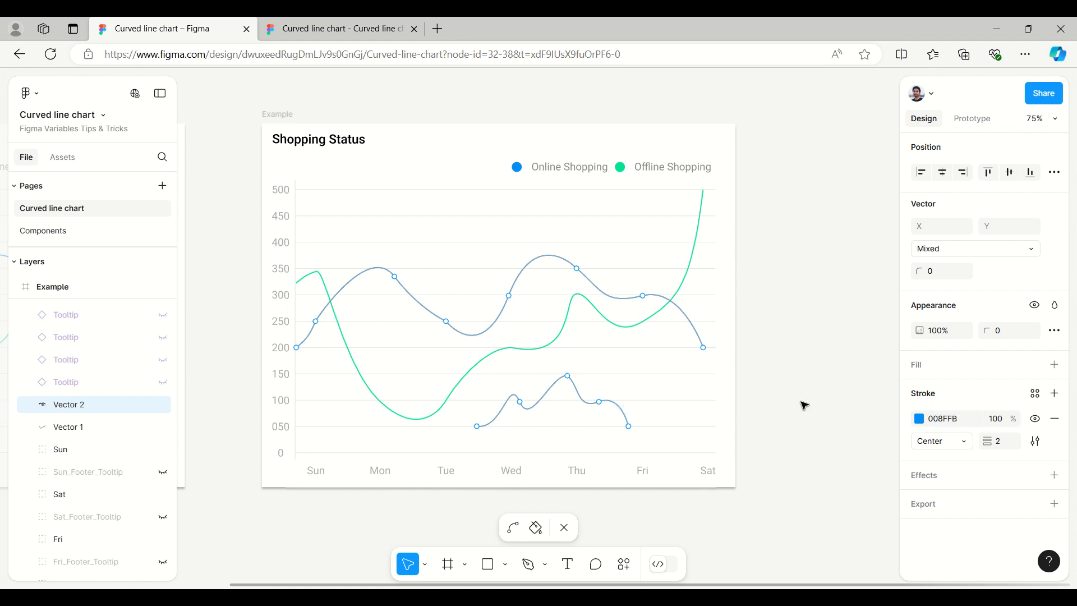
key(ctrl)
click(1013, 444)
text(6)
key(Return)
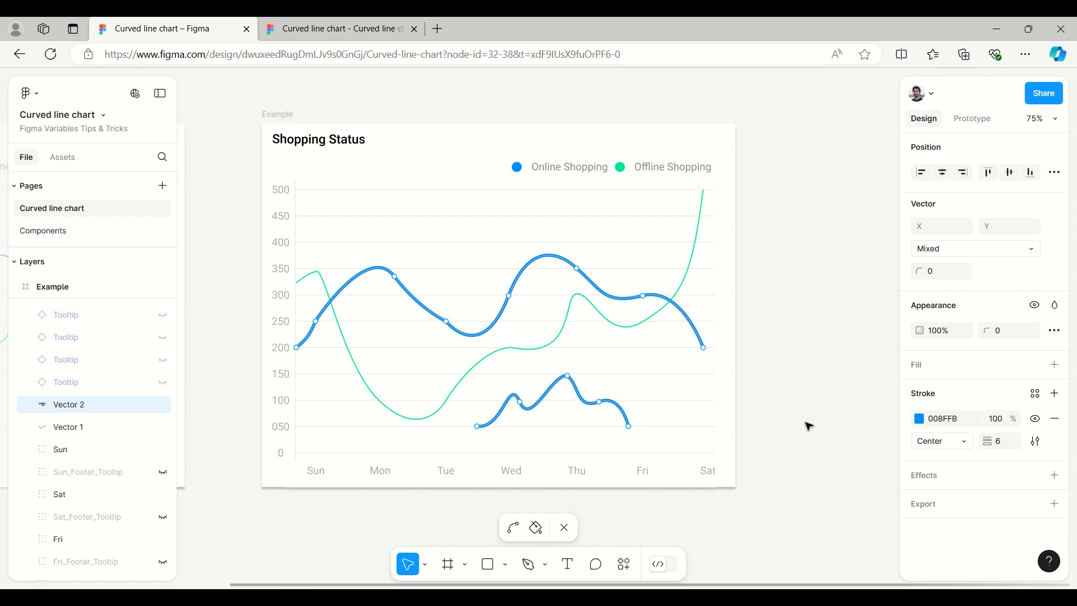
Step: Undo the stroke weight change and the whole five-point line below the curves, and finish vector editing
key(ctrl+z)
key(ctrl+z)
key(ctrl+z)
key(ctrl+z)
key(ctrl+z)
key(ctrl+z)
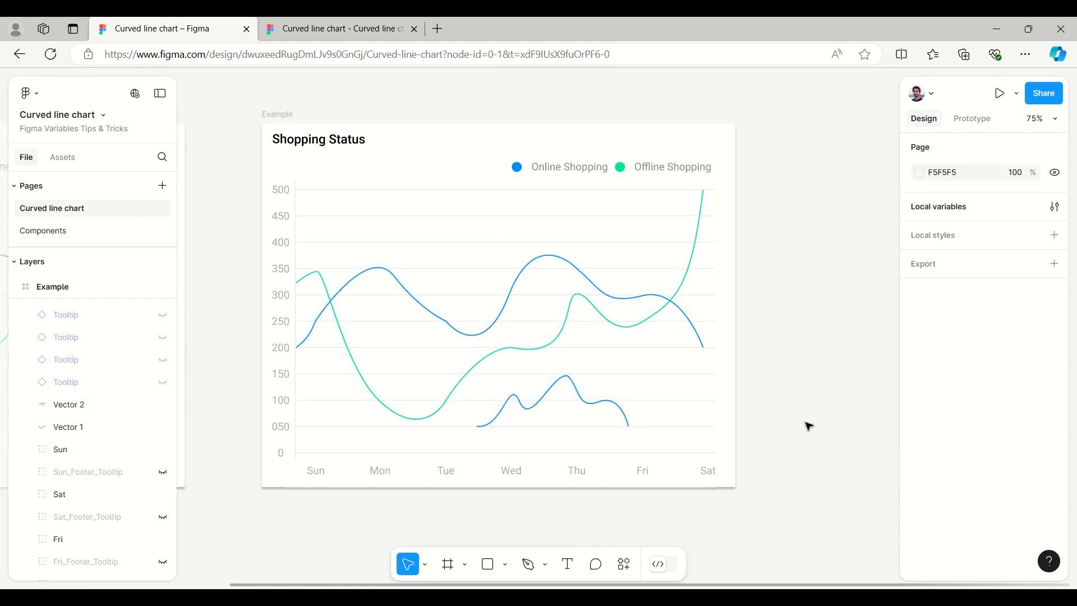
key(ctrl+z)
key(ctrl+z)
key(ctrl+z)
key(ctrl+z)
key(ctrl+z)
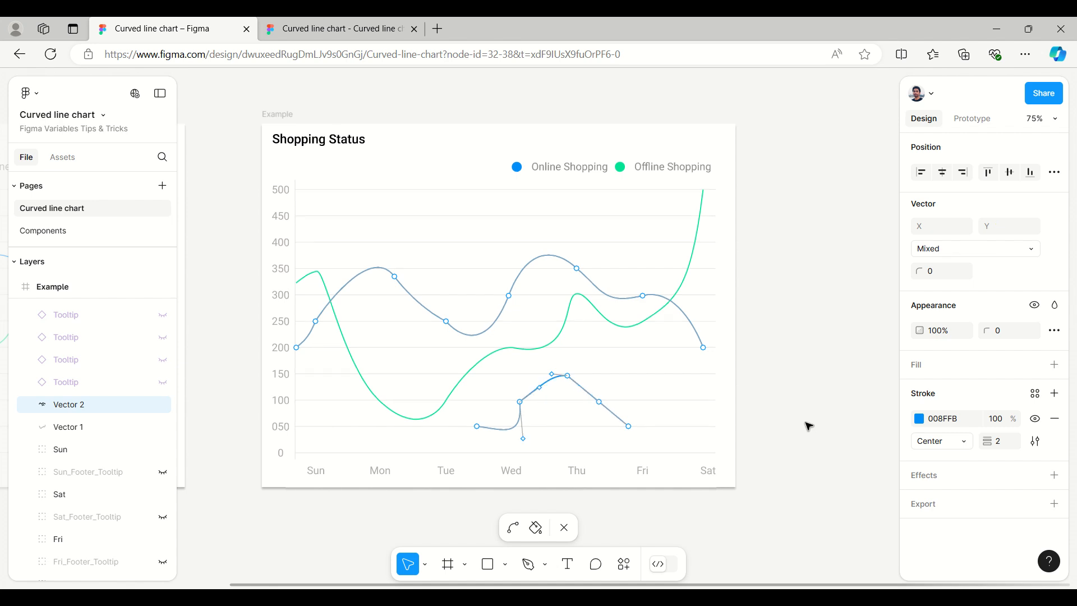
key(ctrl+z)
key(ctrl+z)
key(ctrl+z)
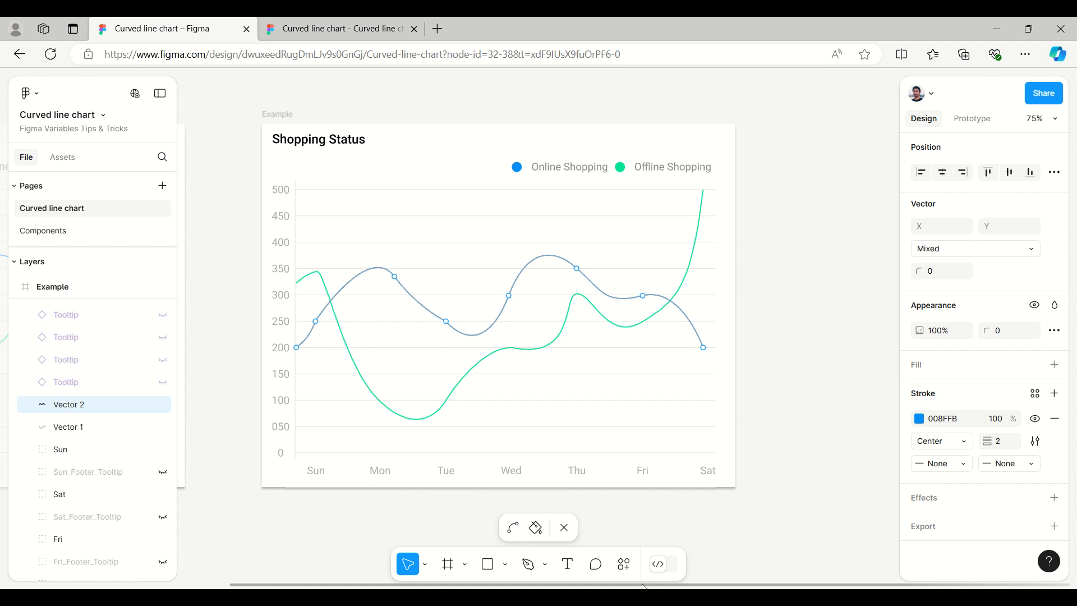
click(564, 528)
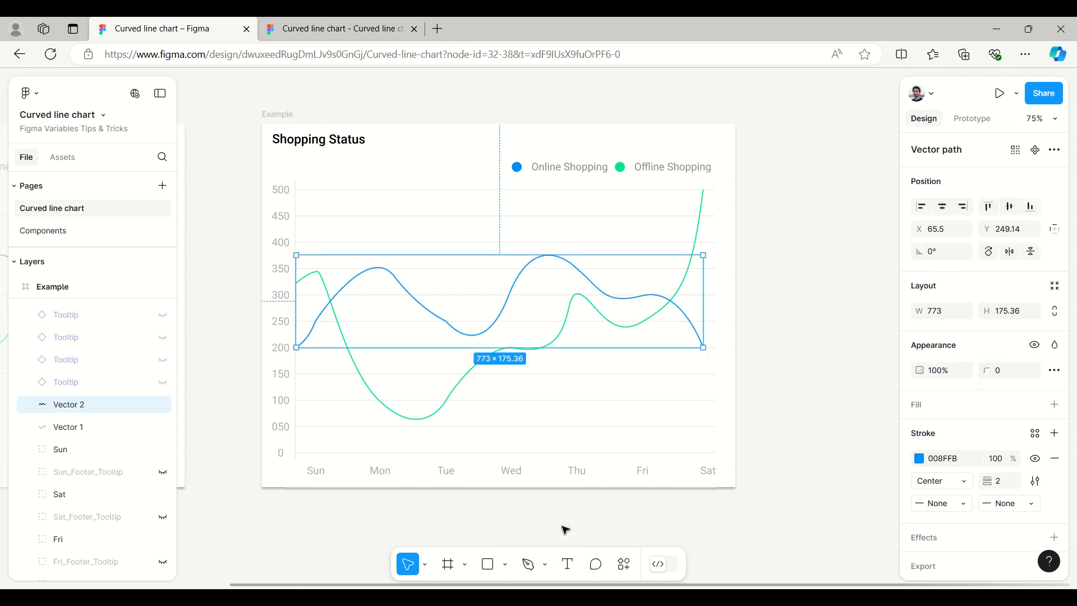
click(836, 325)
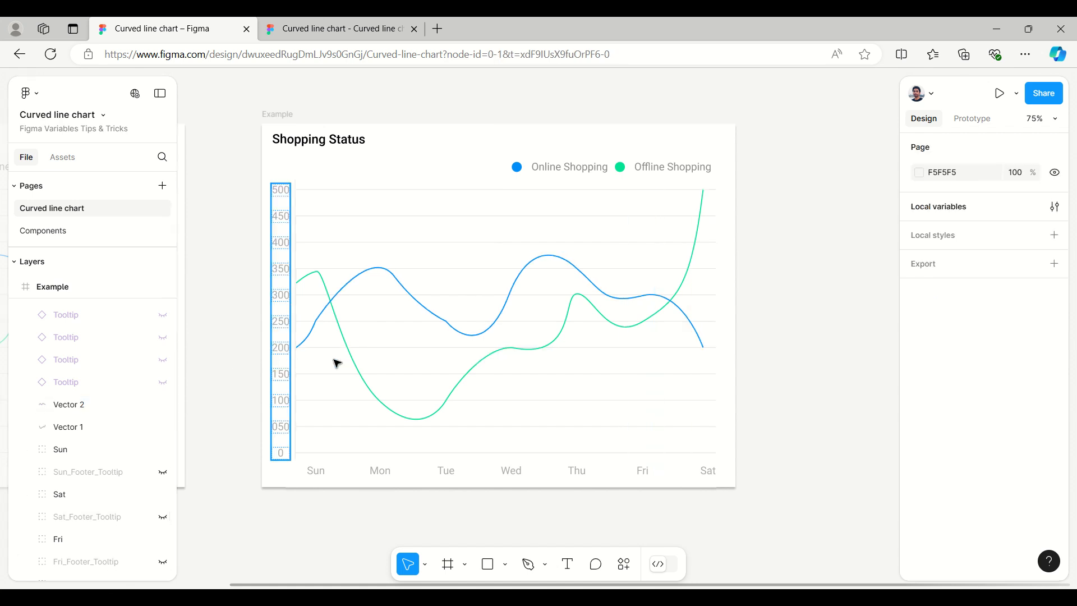
Step: Show the black stroke of the Marker_online Shopping and Marker_offline Shopping frames inside the Sun group
click(325, 398)
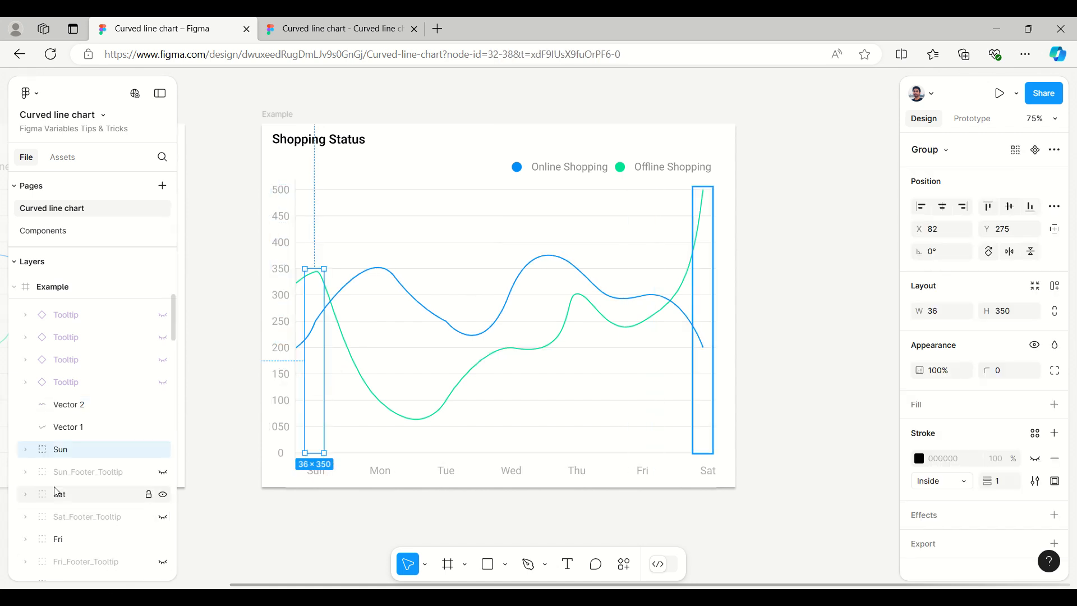
click(25, 449)
click(84, 472)
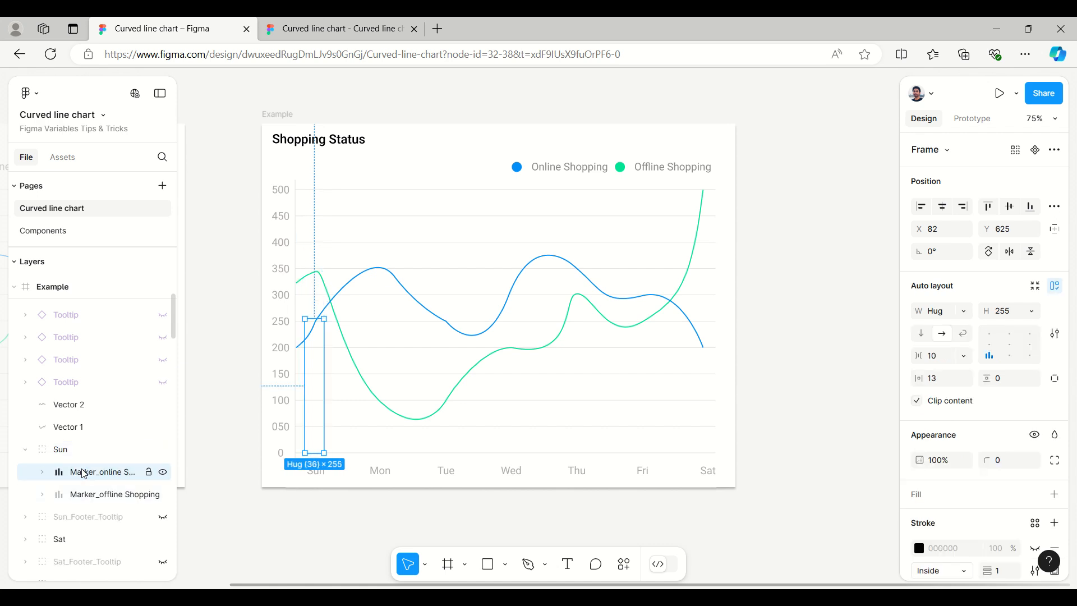
shift+click(90, 495)
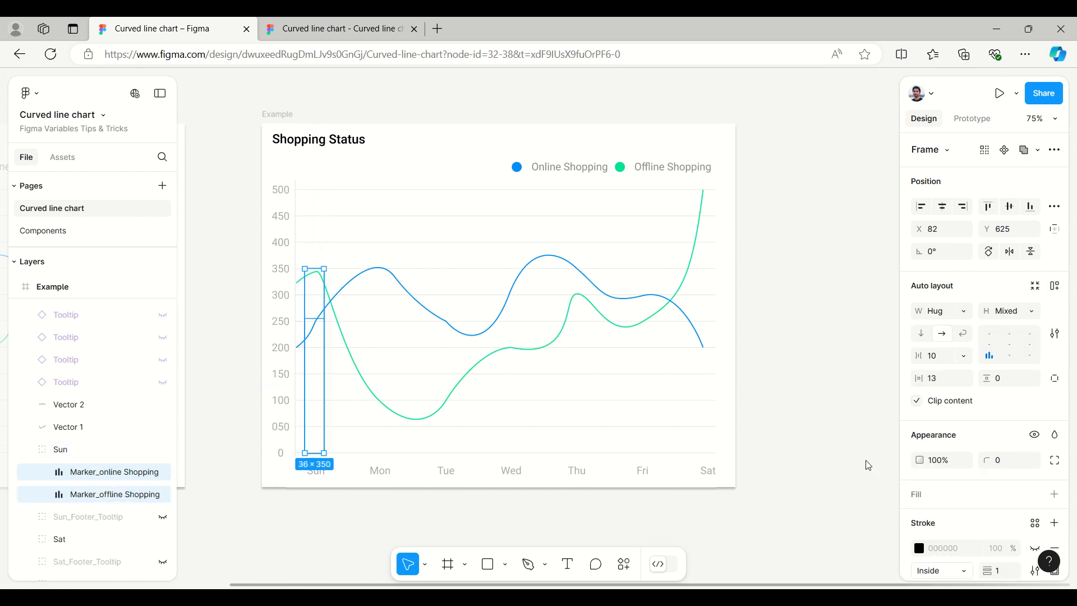
scroll(999, 481, down, 2)
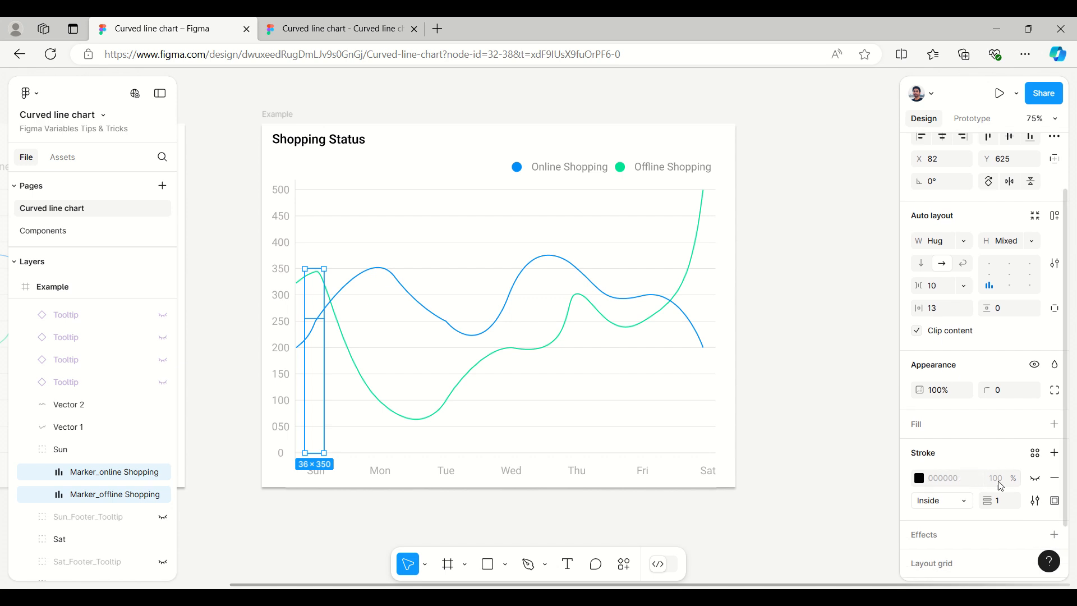
click(1036, 478)
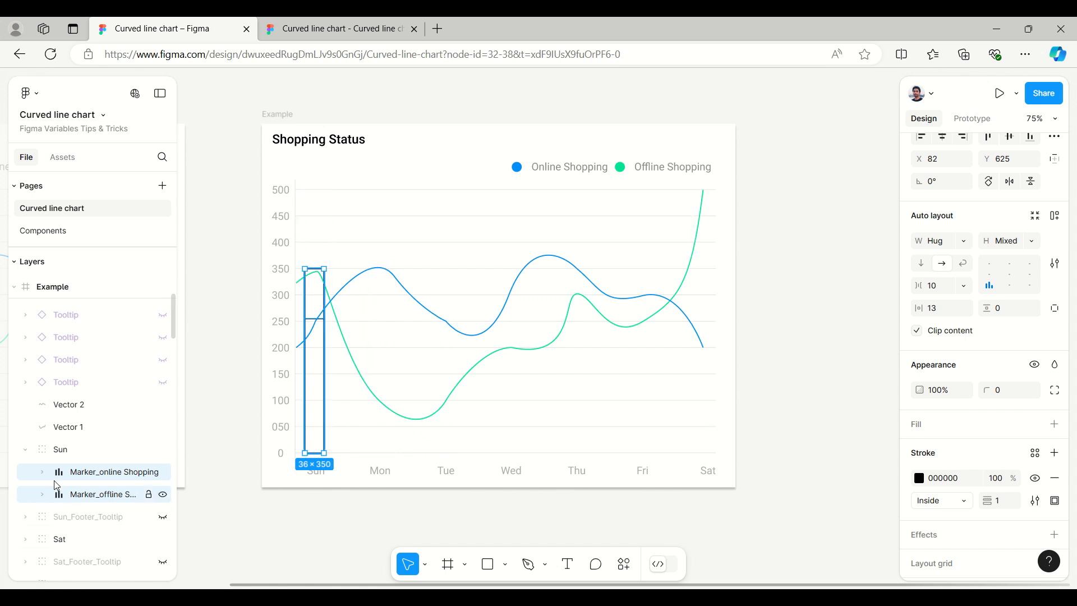
click(847, 223)
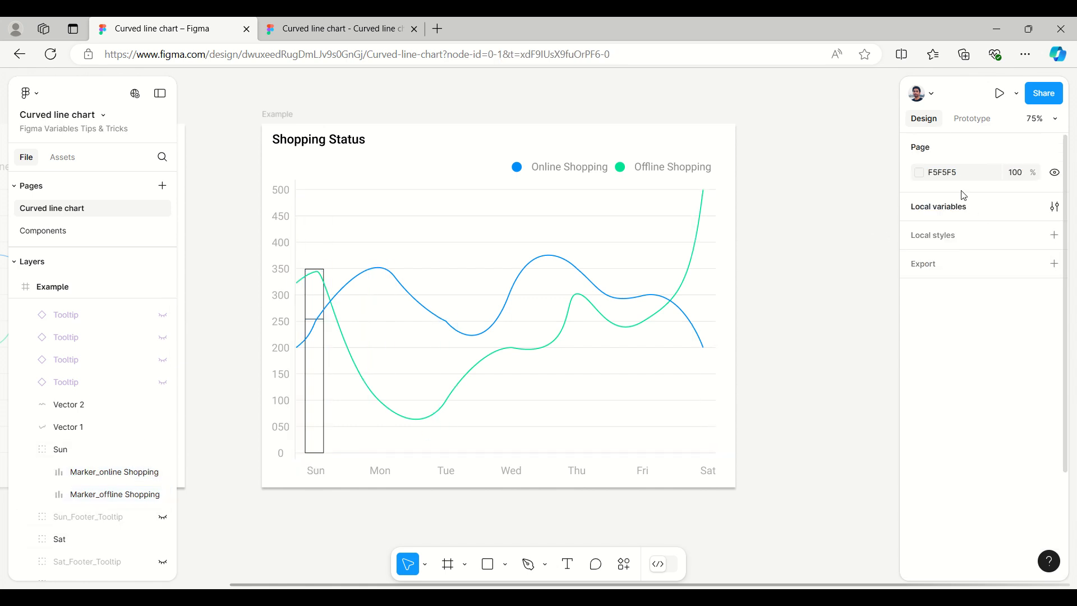
Step: Set the local variable Sun_hover to True and close the variables window
click(951, 205)
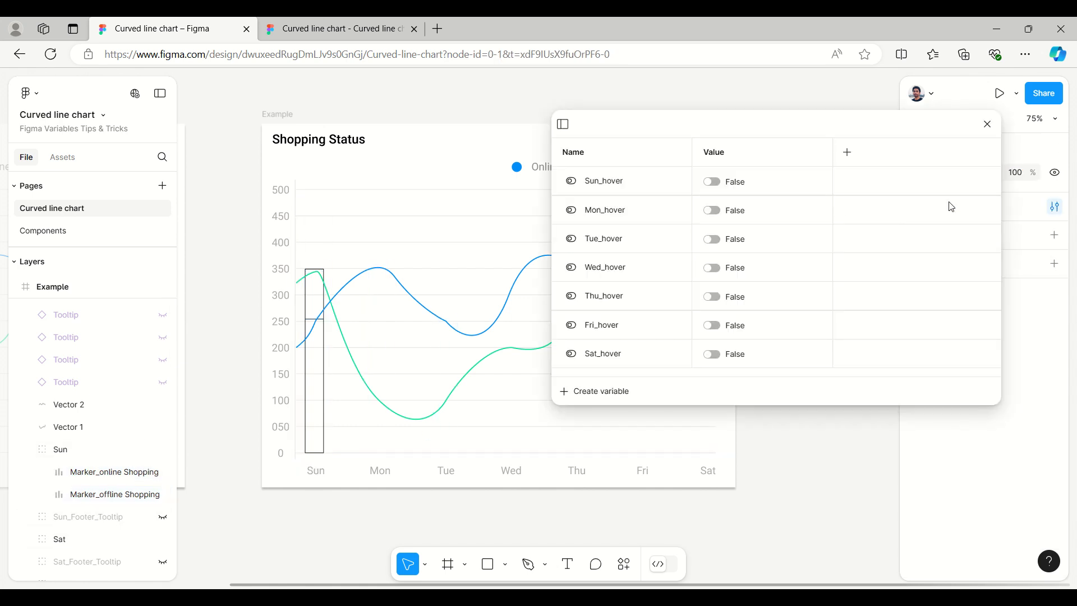
click(713, 184)
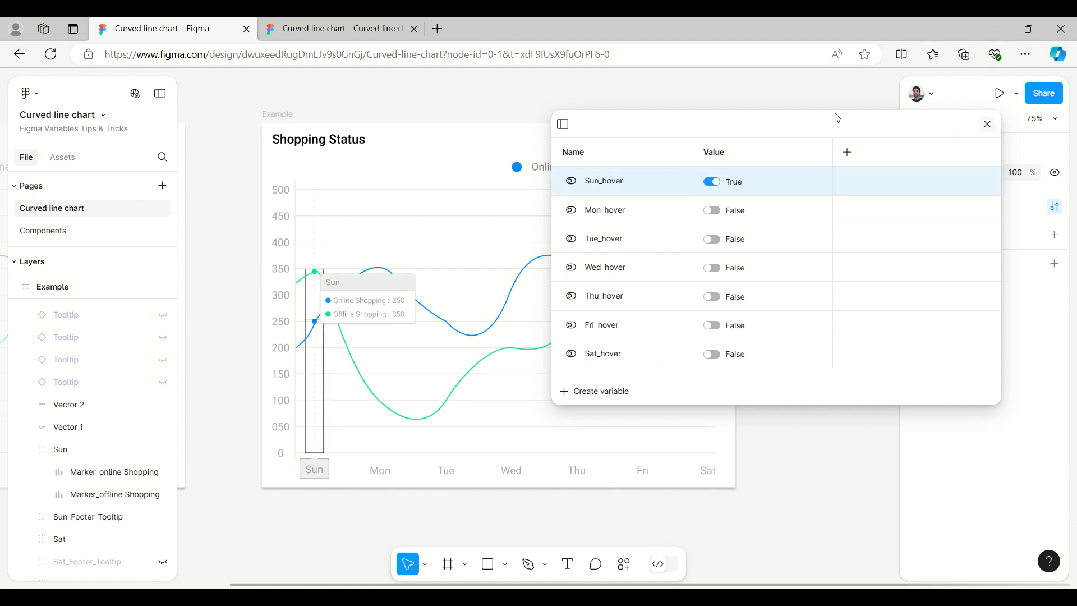
key(Escape)
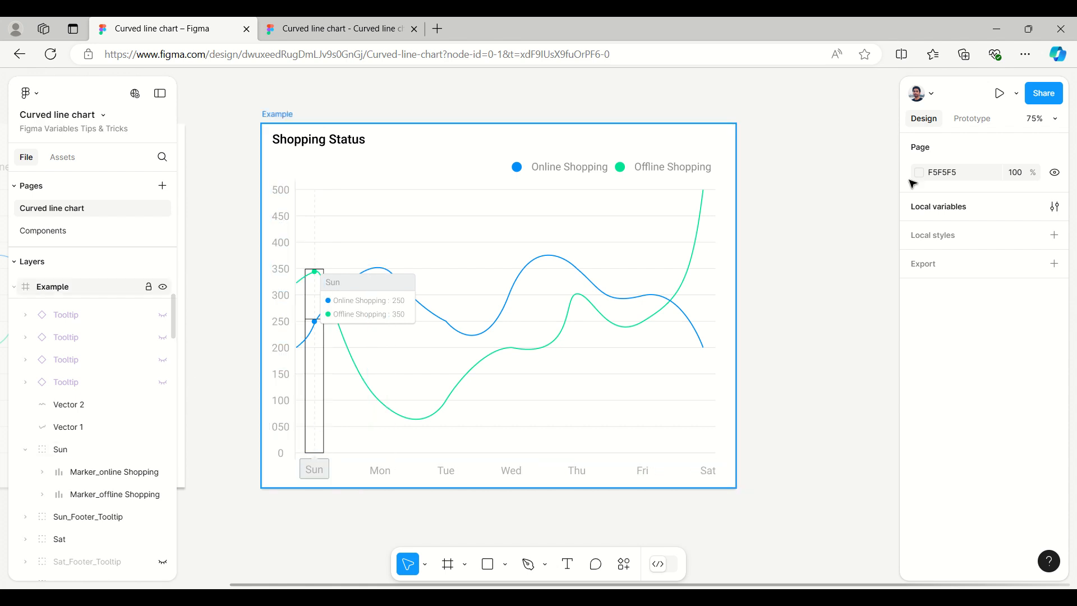
click(930, 212)
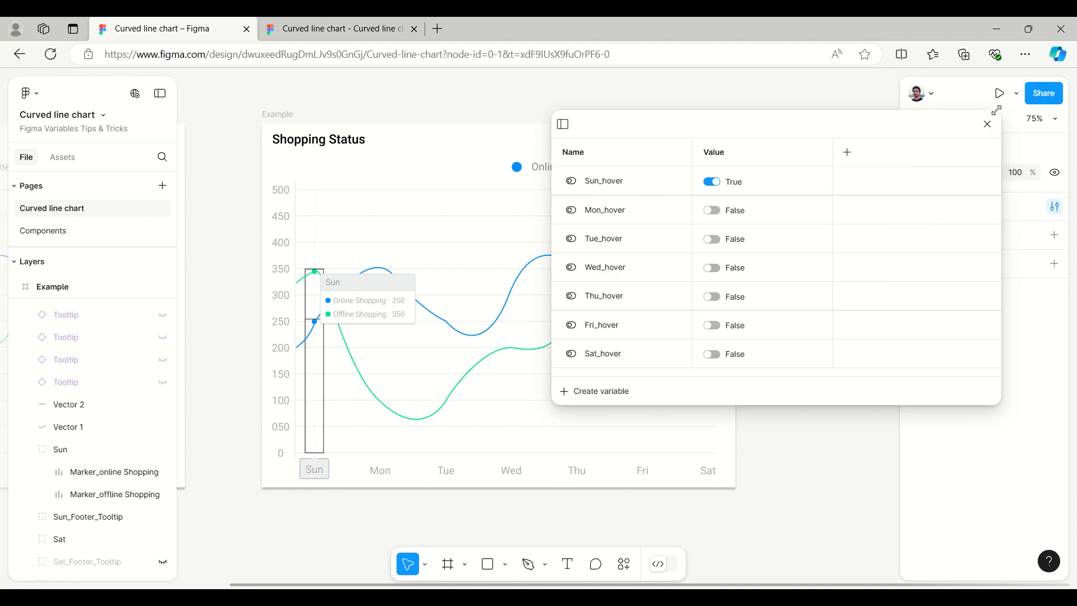
click(988, 126)
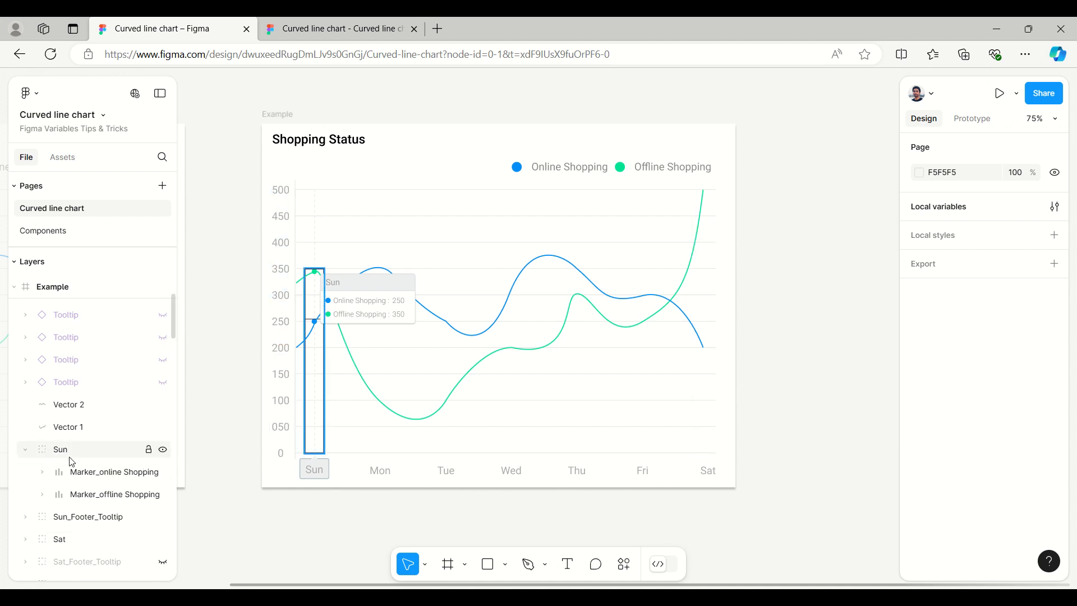
Step: Hide the stroke of the Sun group's Marker_online Shopping and Marker_offline Shopping frames
click(79, 472)
shift+click(81, 494)
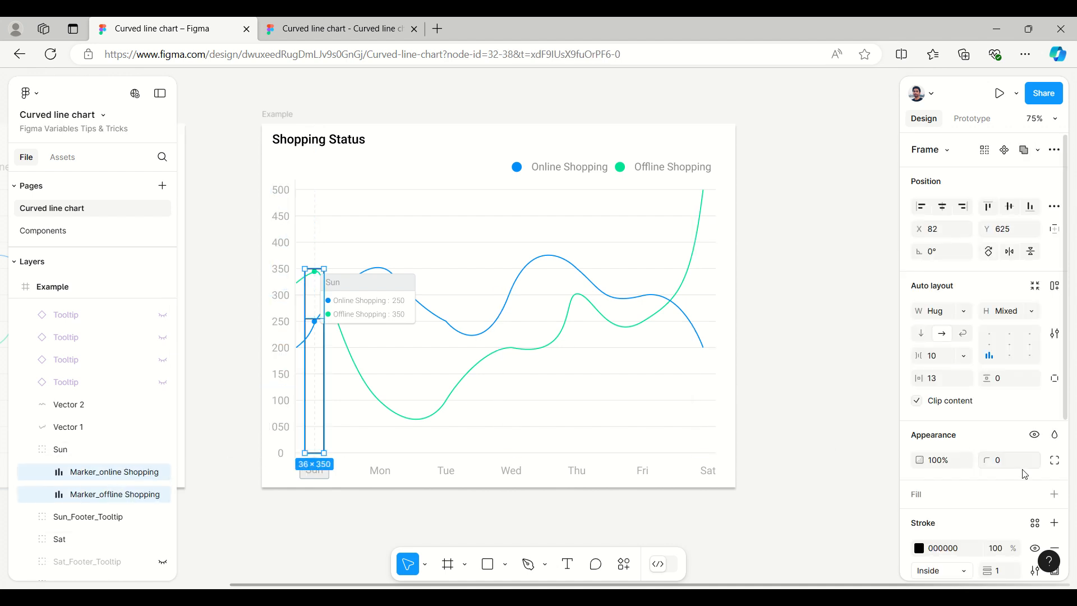
scroll(1038, 491, down, 3)
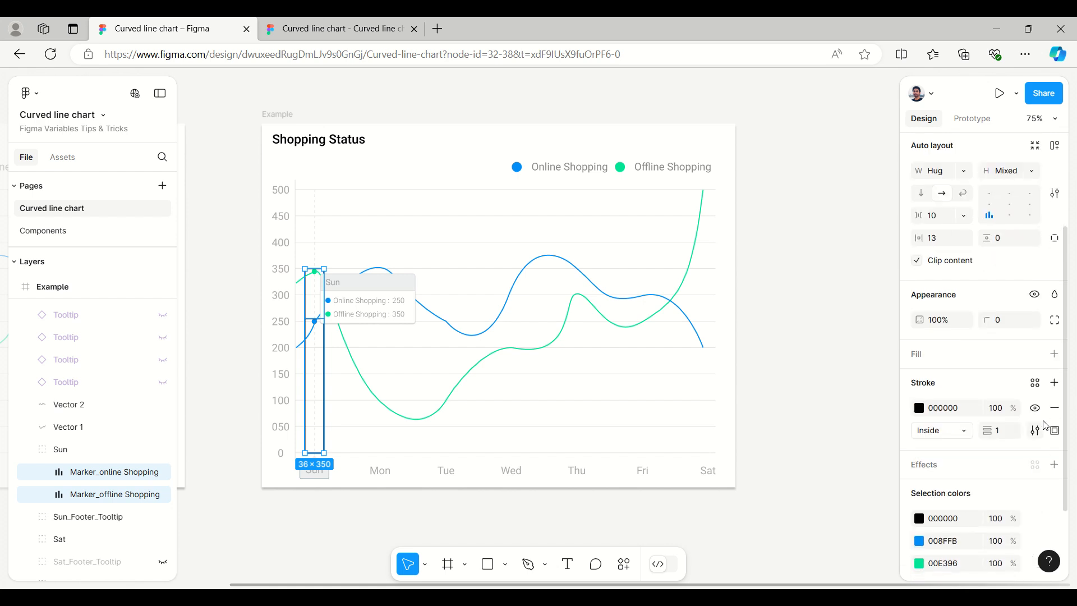
click(1035, 409)
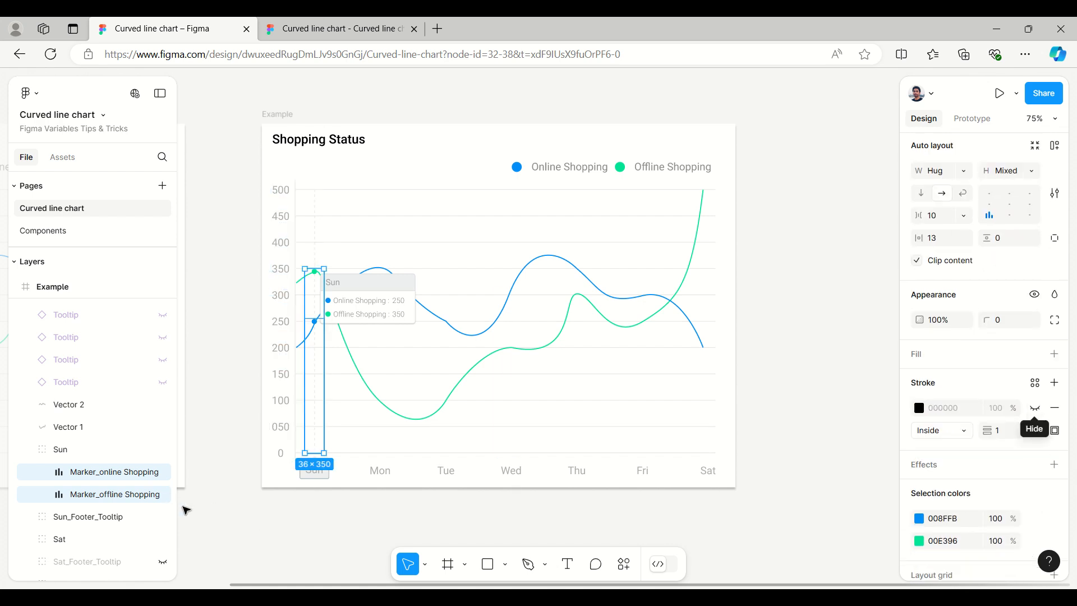
click(320, 524)
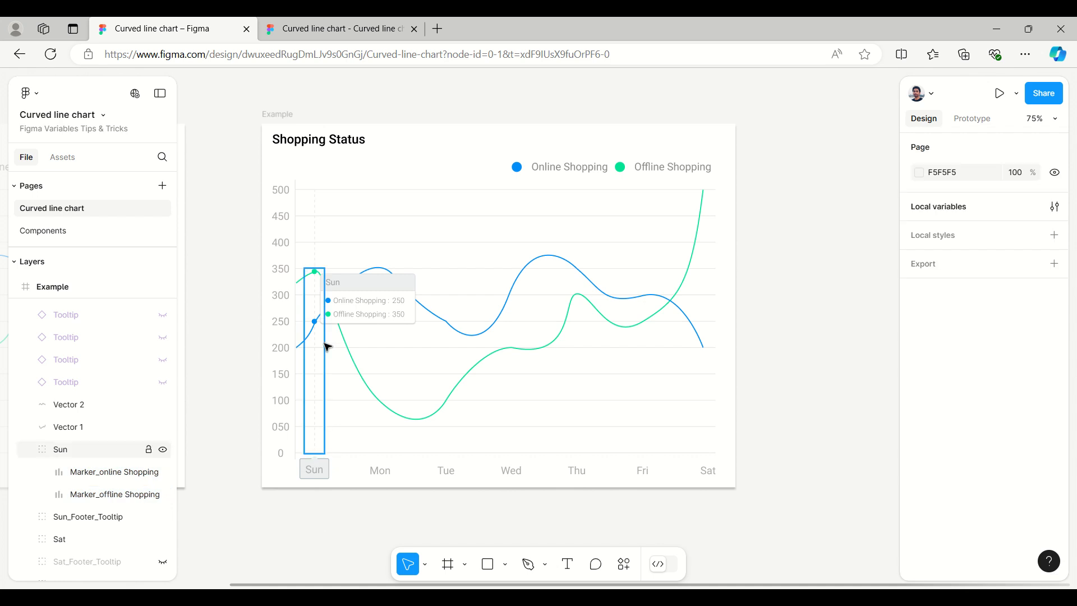
Step: Examine which variable controls the visibility of the Online_Marker and Offline_Marker ellipses inside the Sun group
click(44, 472)
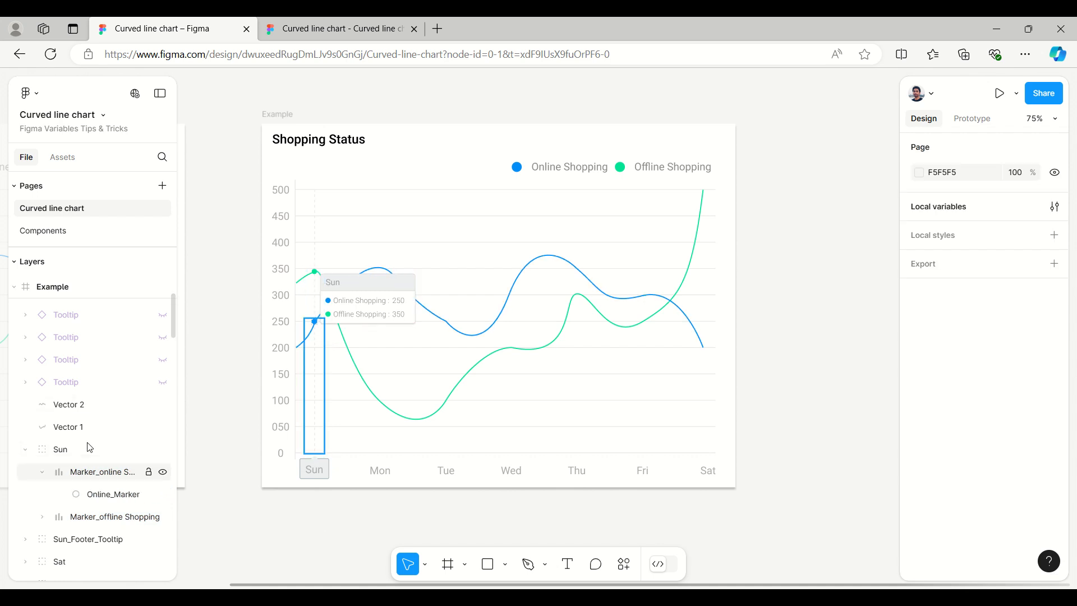
scroll(90, 432, down, 2)
click(93, 425)
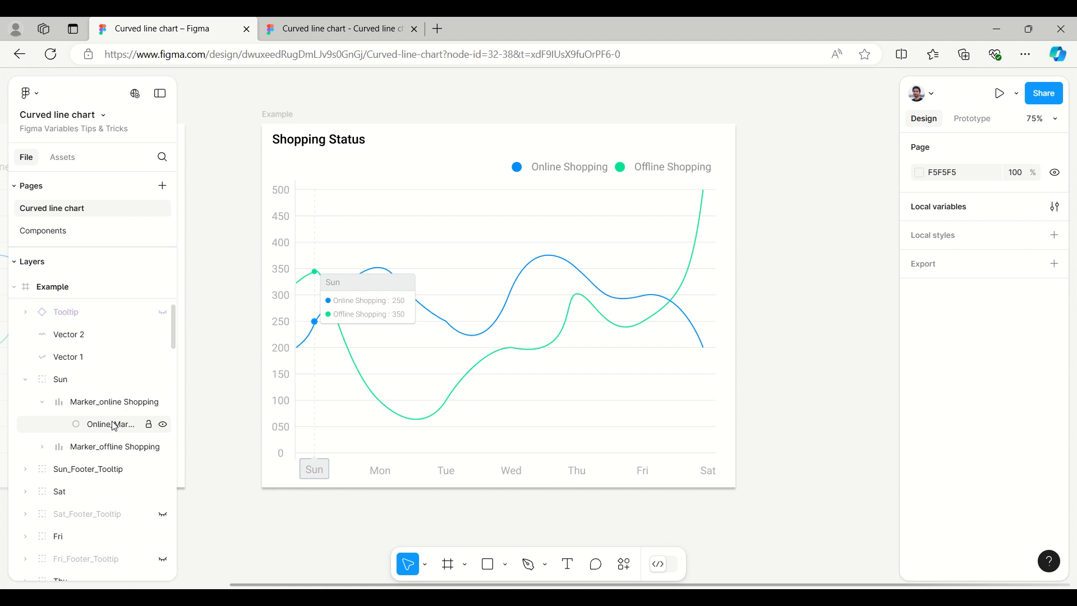
click(43, 449)
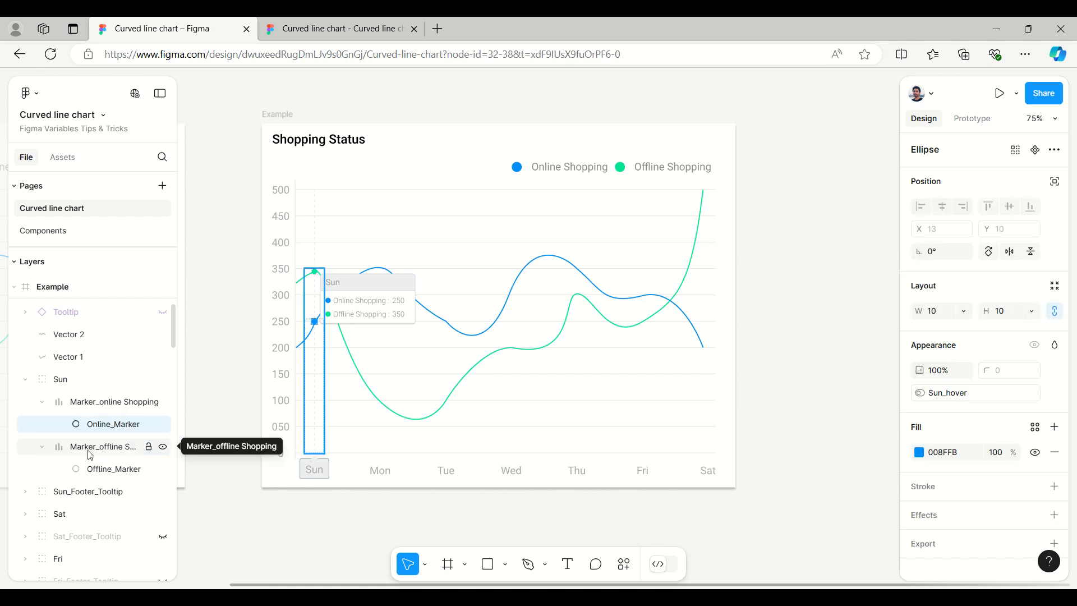
shift+click(104, 473)
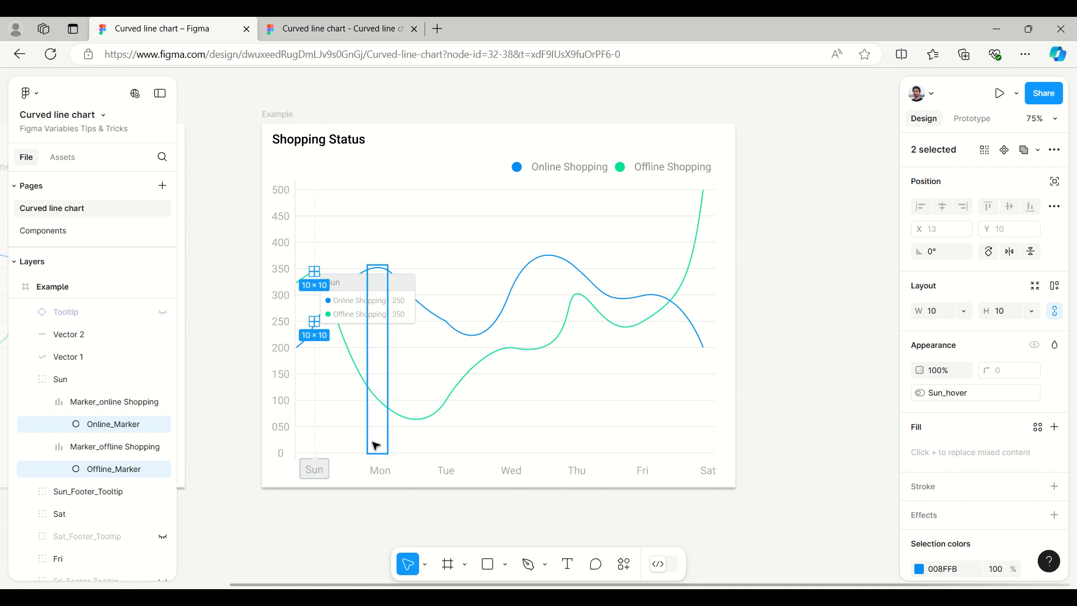
click(111, 430)
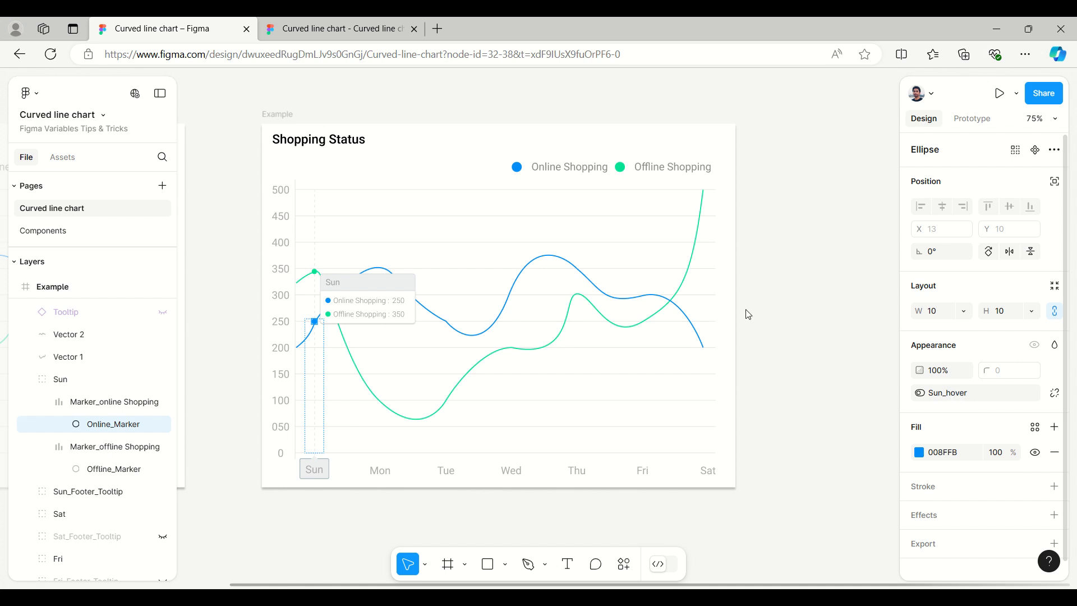
click(123, 470)
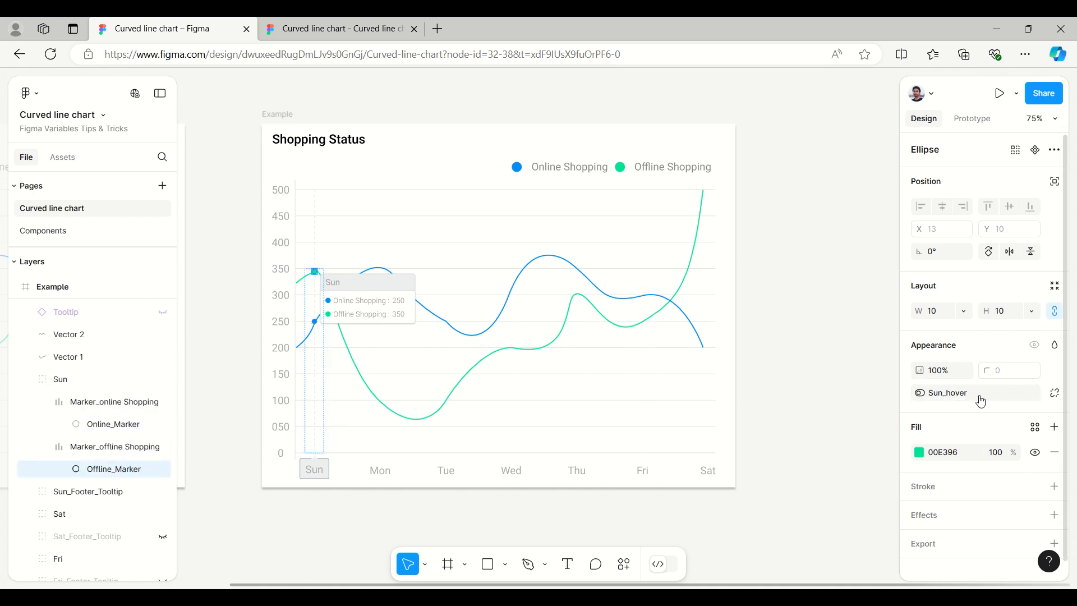
click(116, 428)
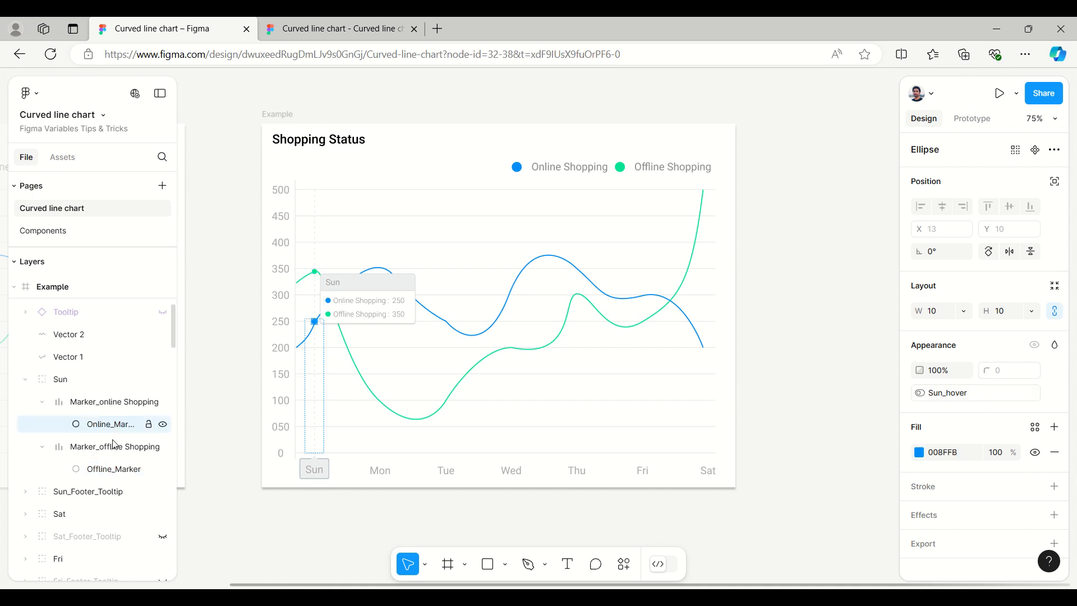
click(877, 200)
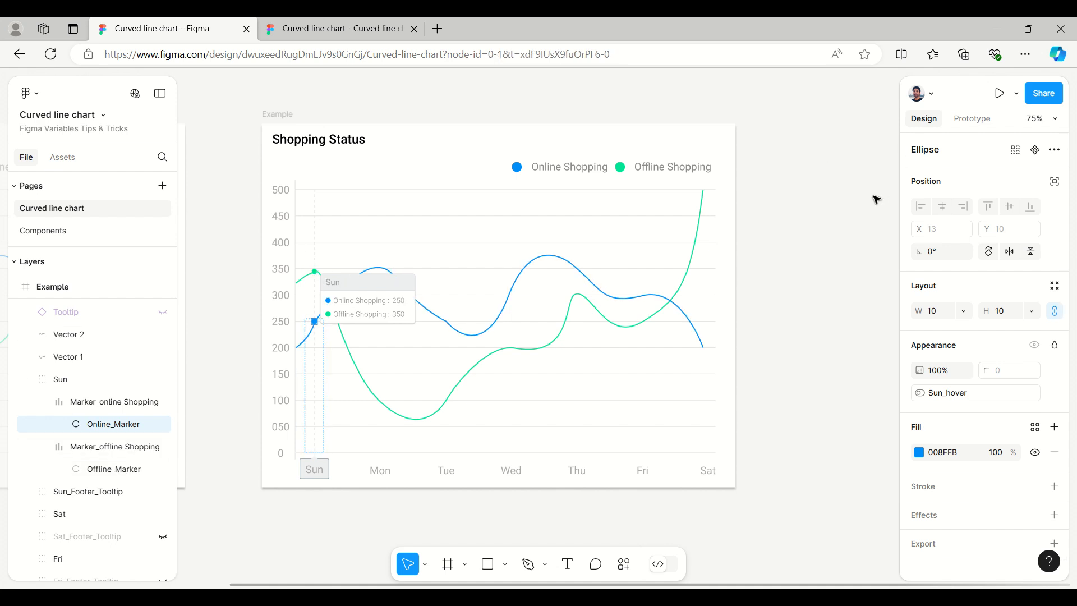
click(313, 426)
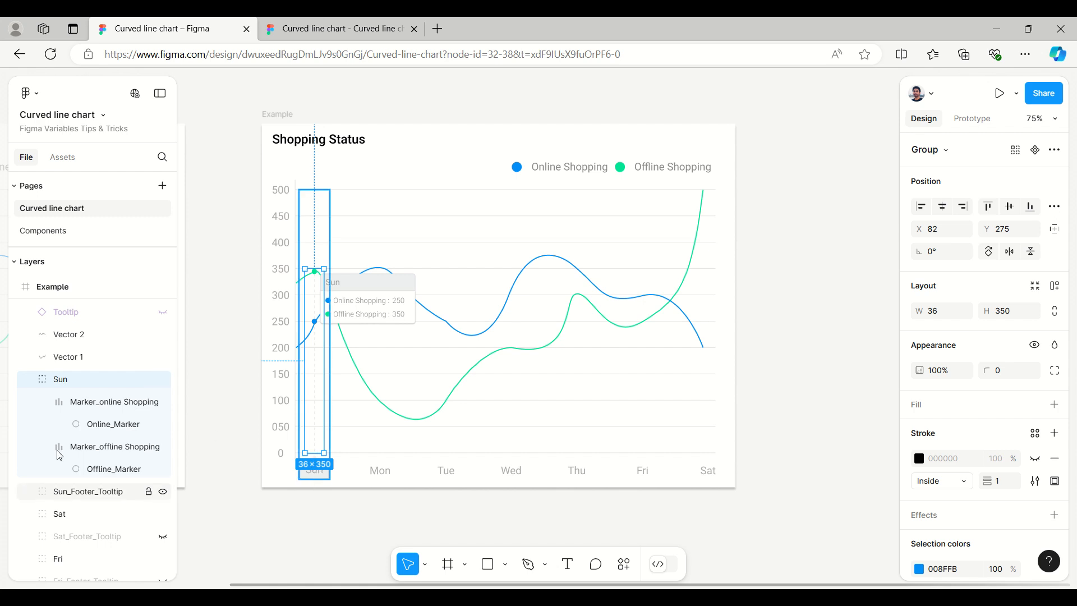
Step: Collapse the Sun group and examine which variable controls the visibility of Sun_Footer_Tooltip and of the Sun tooltip instance
click(25, 384)
click(72, 405)
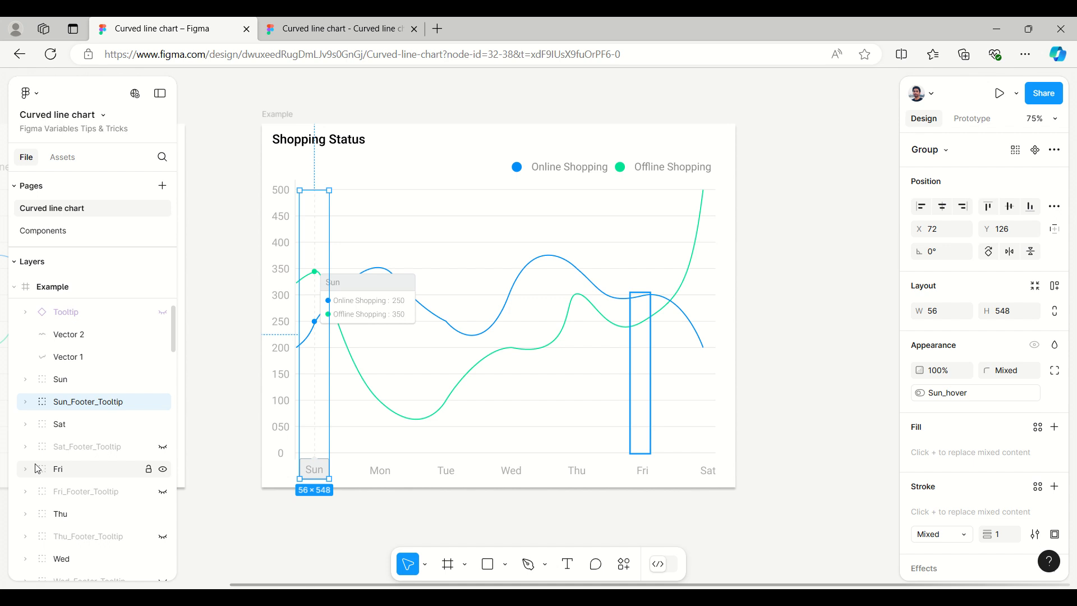
scroll(36, 469, up, 3)
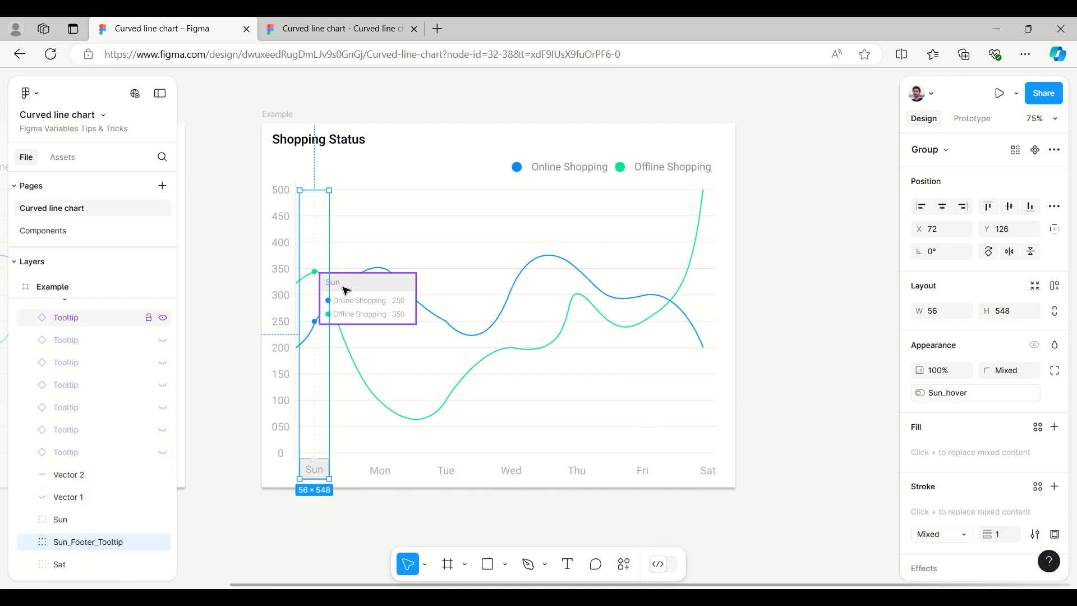
click(70, 325)
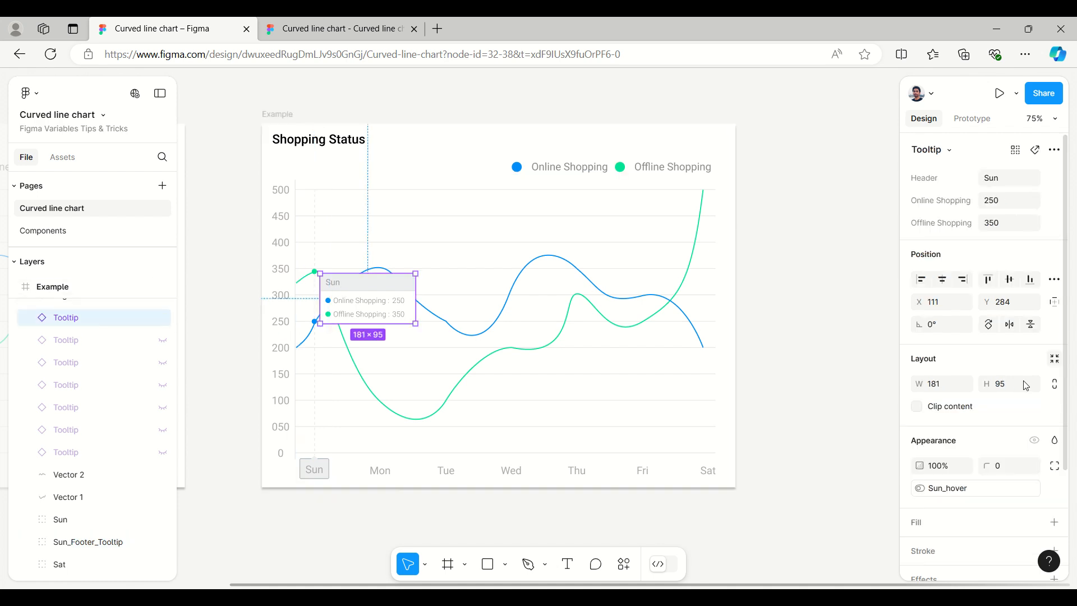
scroll(973, 400, down, 2)
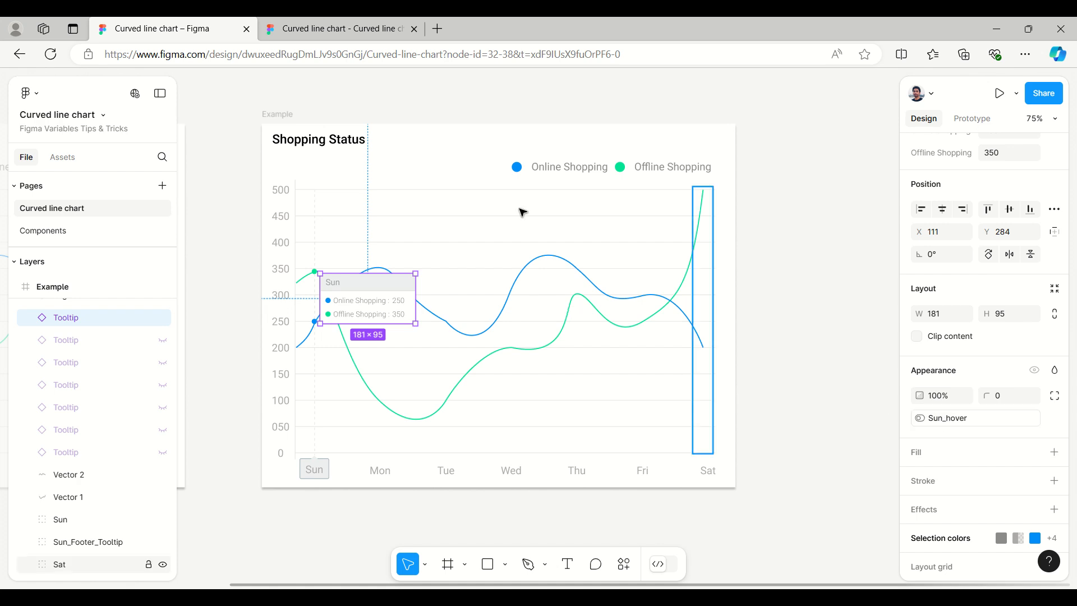
scroll(931, 236, up, 2)
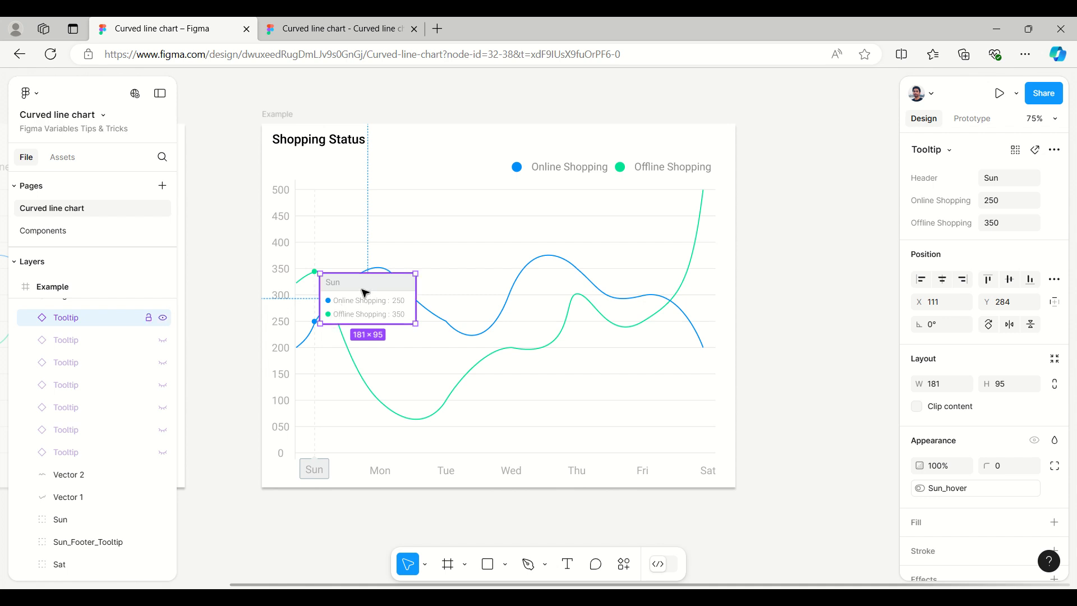
Step: Review the Header, Online Shopping and Offline Shopping text properties of the Sun tooltip instance
click(1015, 178)
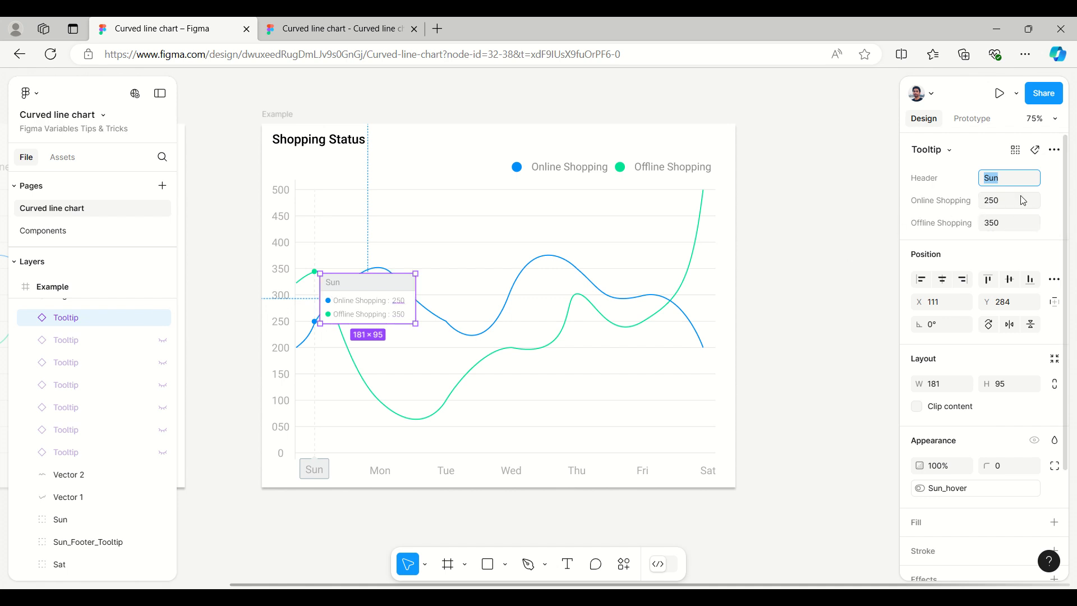
click(999, 203)
click(1018, 224)
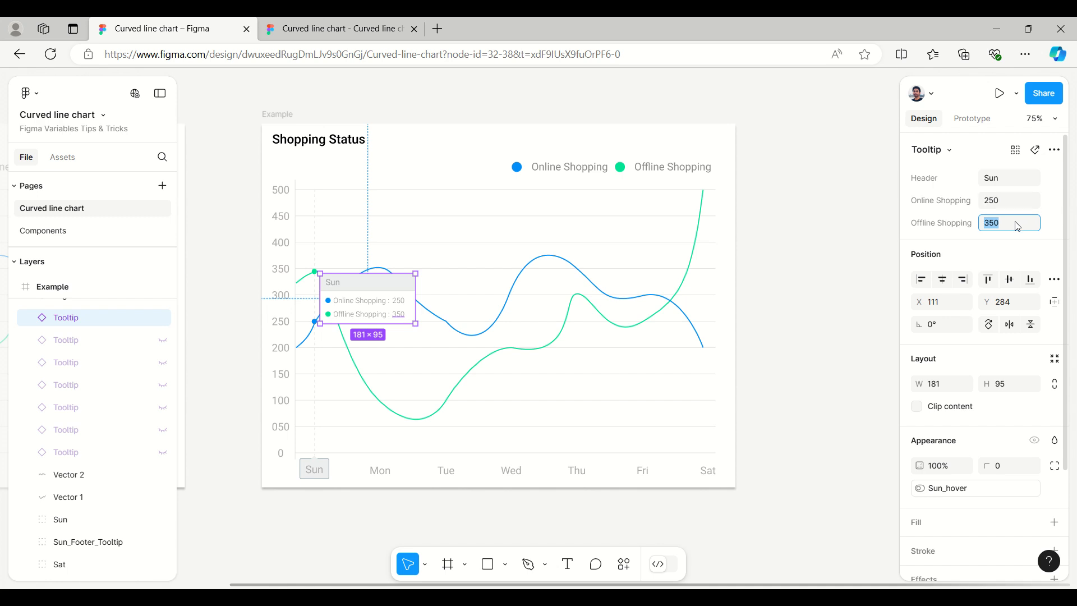
Step: Inspect the text properties of the main Tooltip component on the Components page and return to the Curved line chart page
click(38, 233)
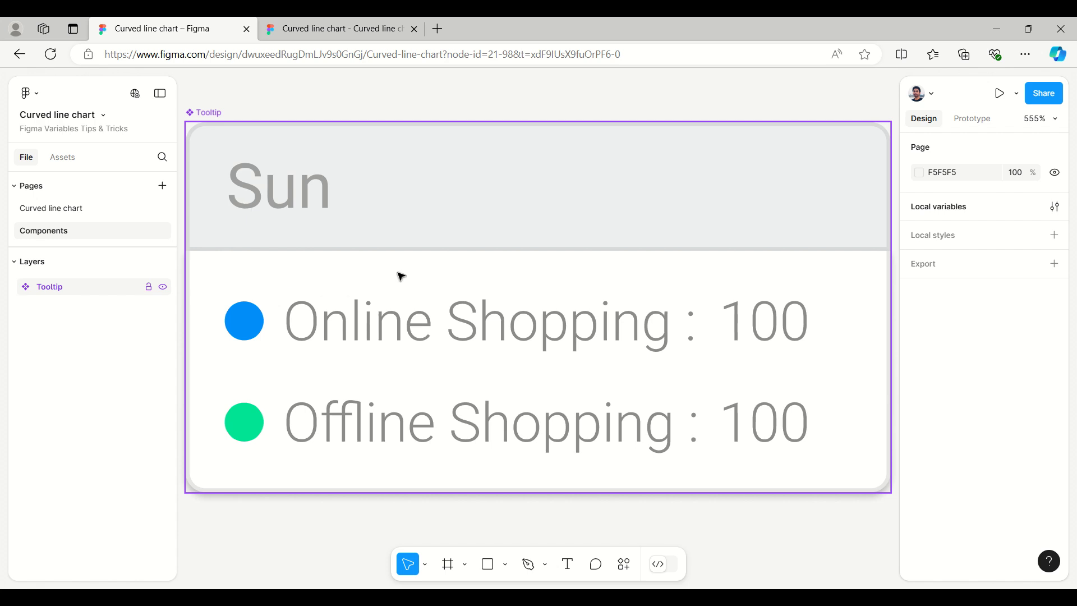
scroll(402, 275, up, 3)
scroll(402, 275, down, 5)
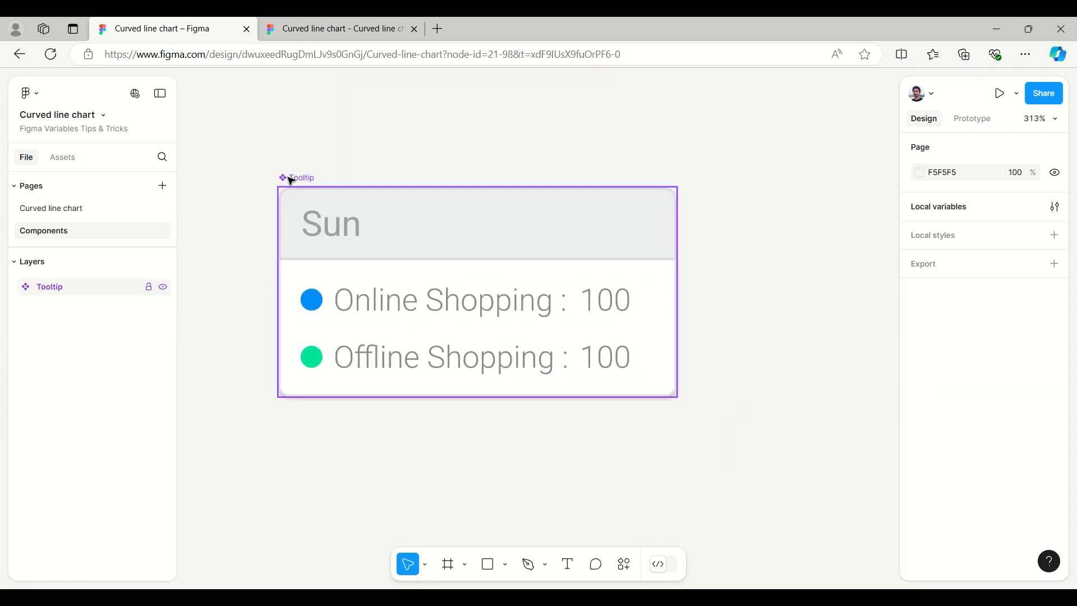
click(300, 181)
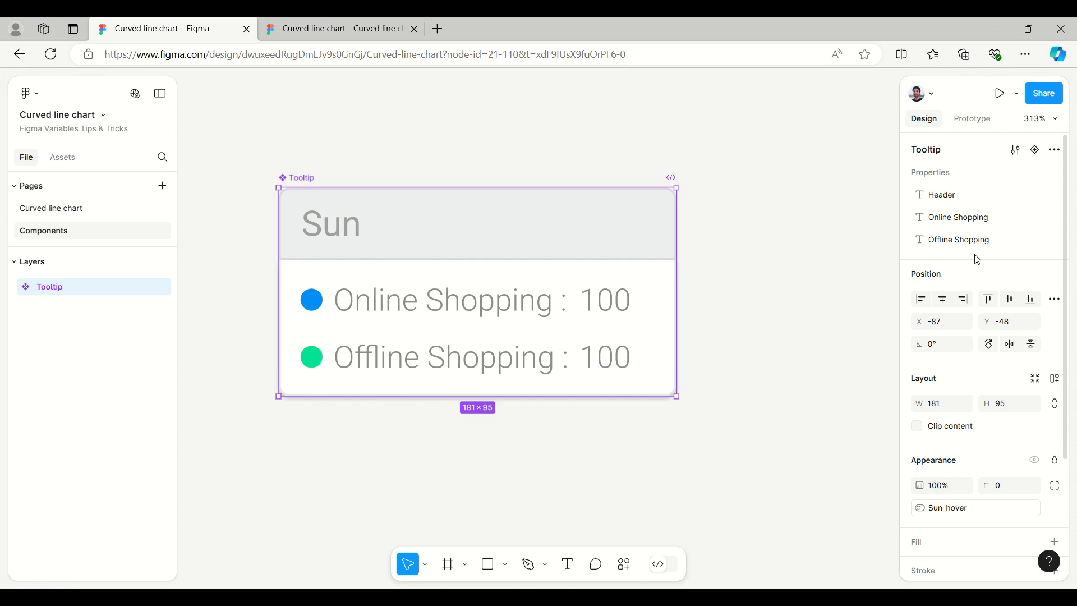
click(50, 210)
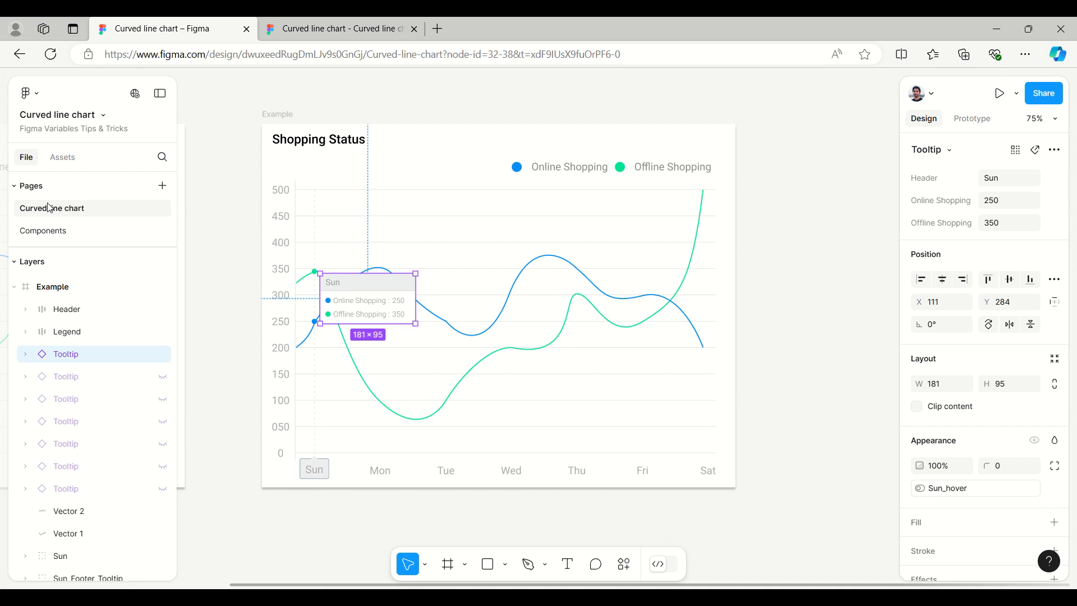
Step: Examine the Online Shopping and Offline Shopping text layers inside the main Tooltip component, and return to the Curved line chart page
click(31, 231)
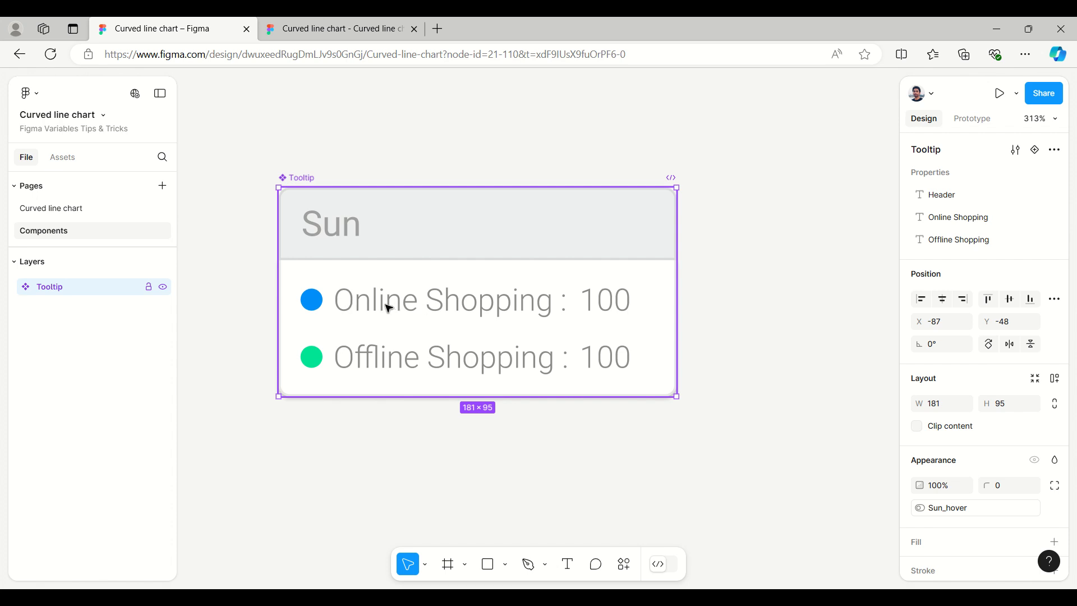
double_click(389, 308)
double_click(389, 308)
double_click(389, 309)
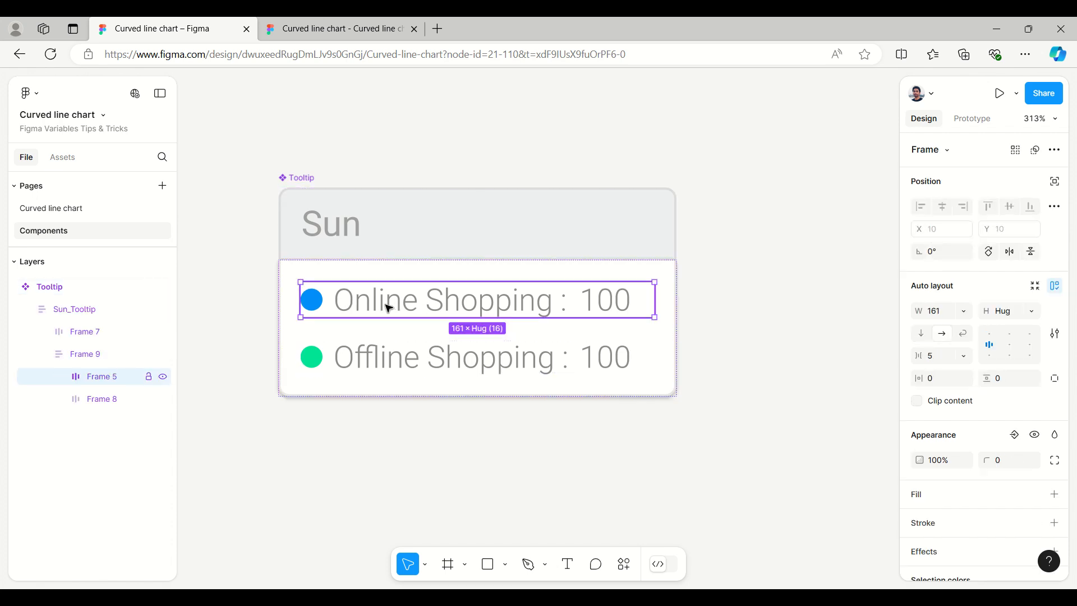
double_click(389, 308)
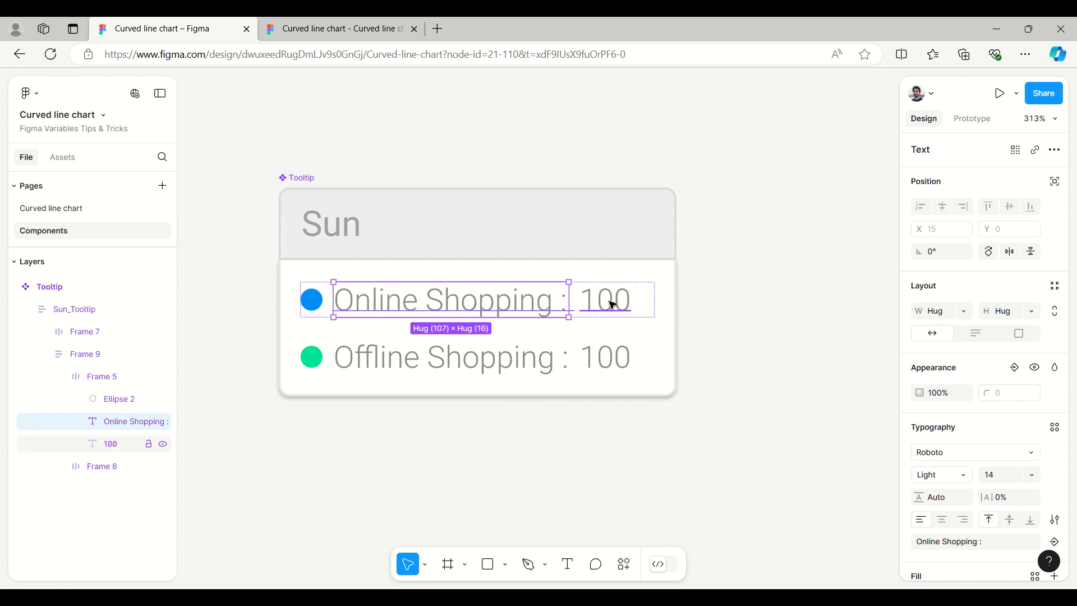
click(409, 356)
double_click(405, 356)
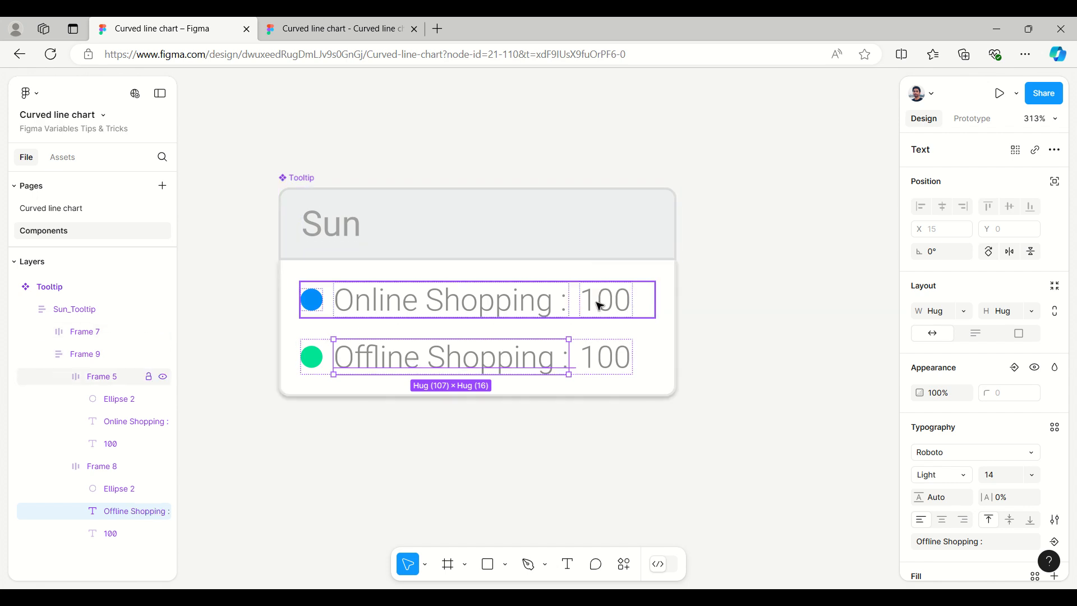
click(292, 178)
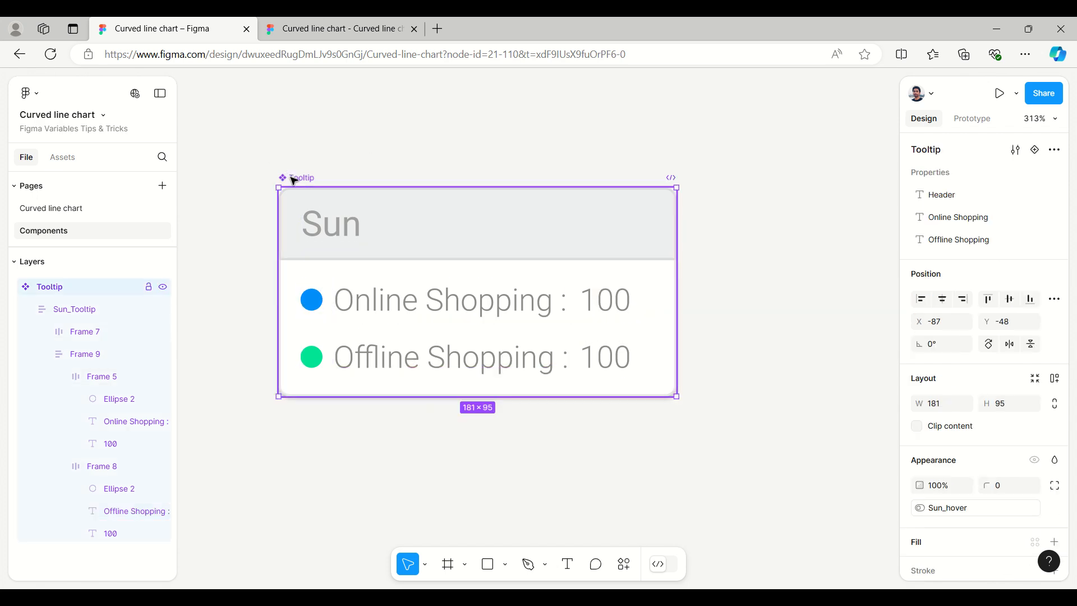
click(33, 207)
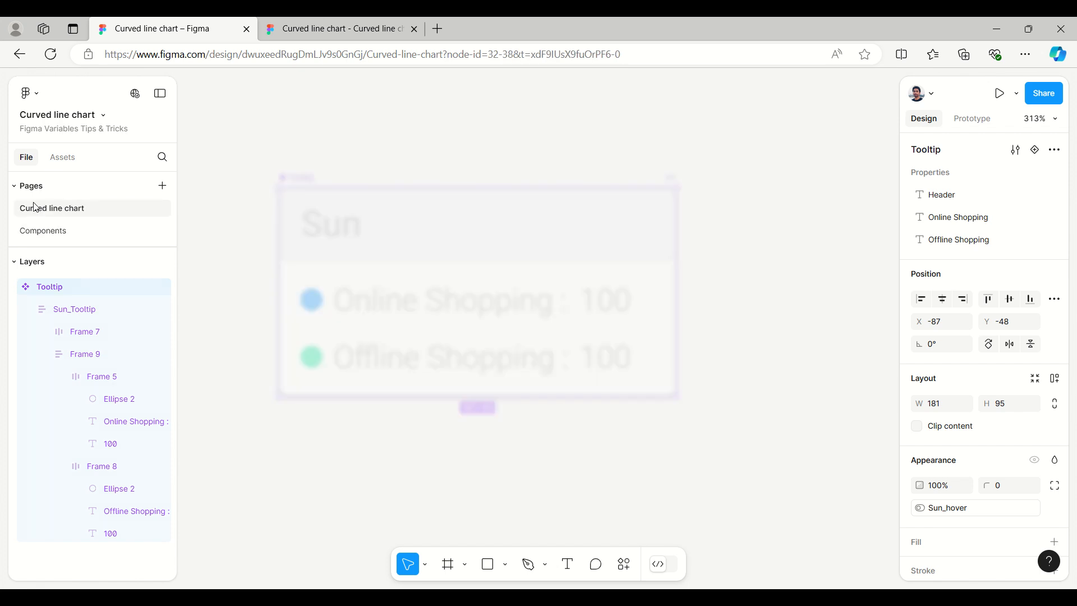
Step: Look through the weekday groups in the Example frame and check which variable controls the visibility of Sat_Footer_Tooltip
click(771, 307)
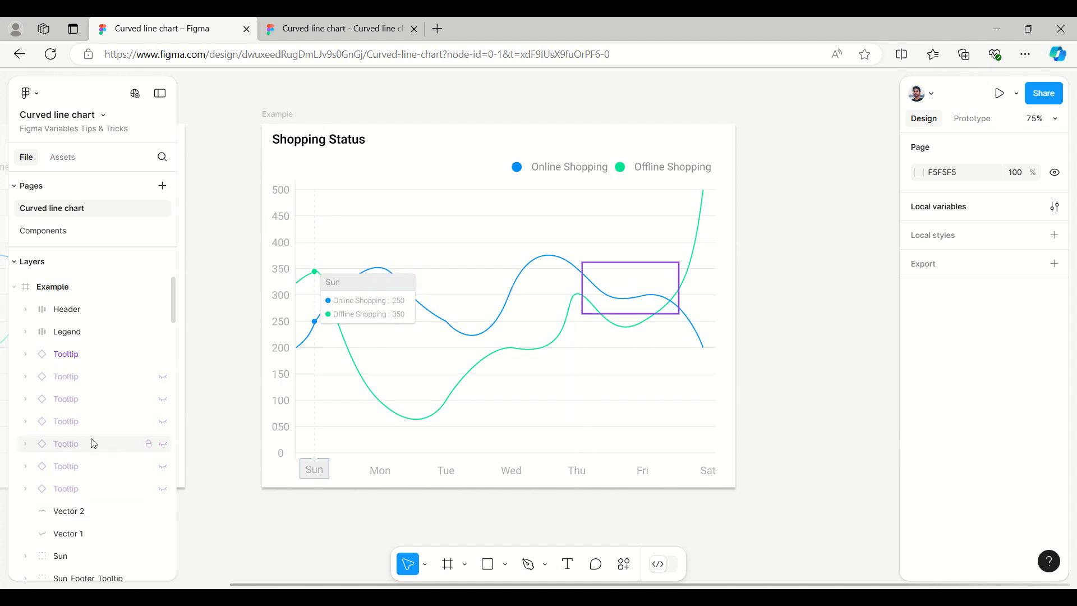
scroll(72, 441, down, 3)
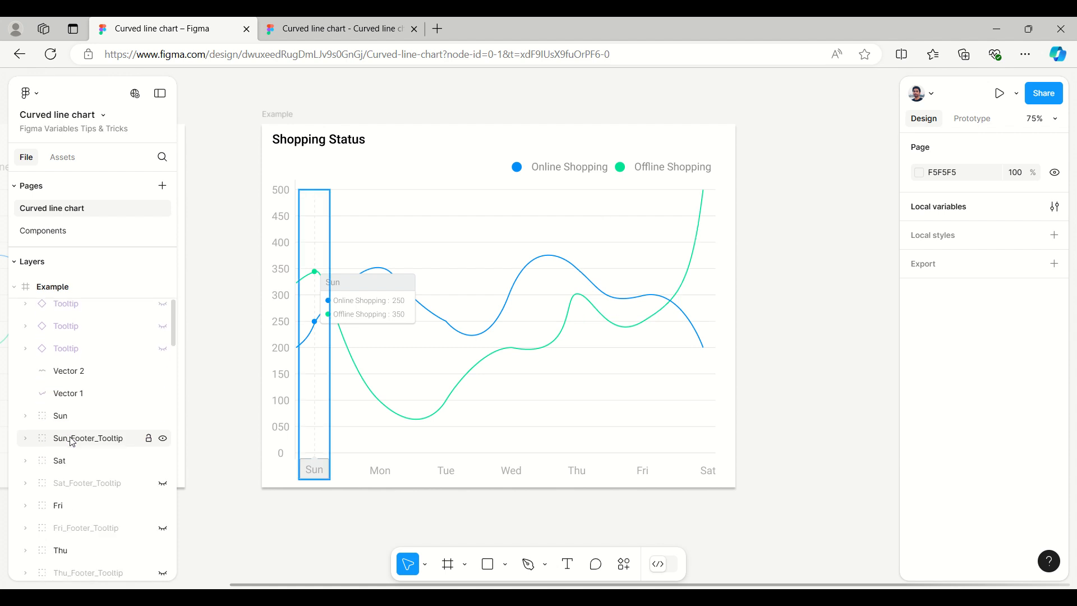
scroll(72, 441, down, 5)
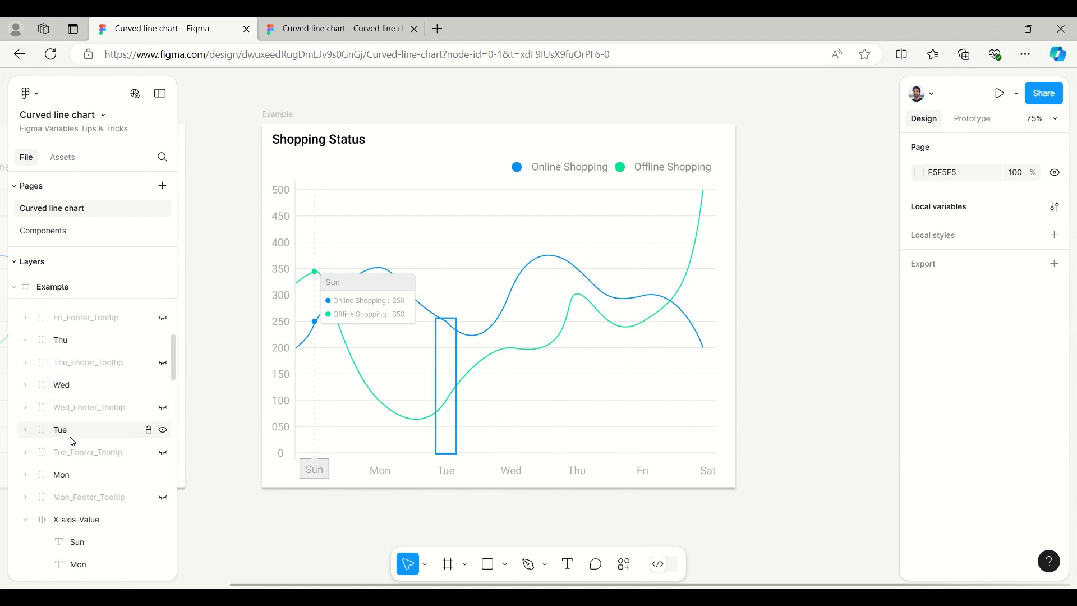
scroll(76, 410, up, 1)
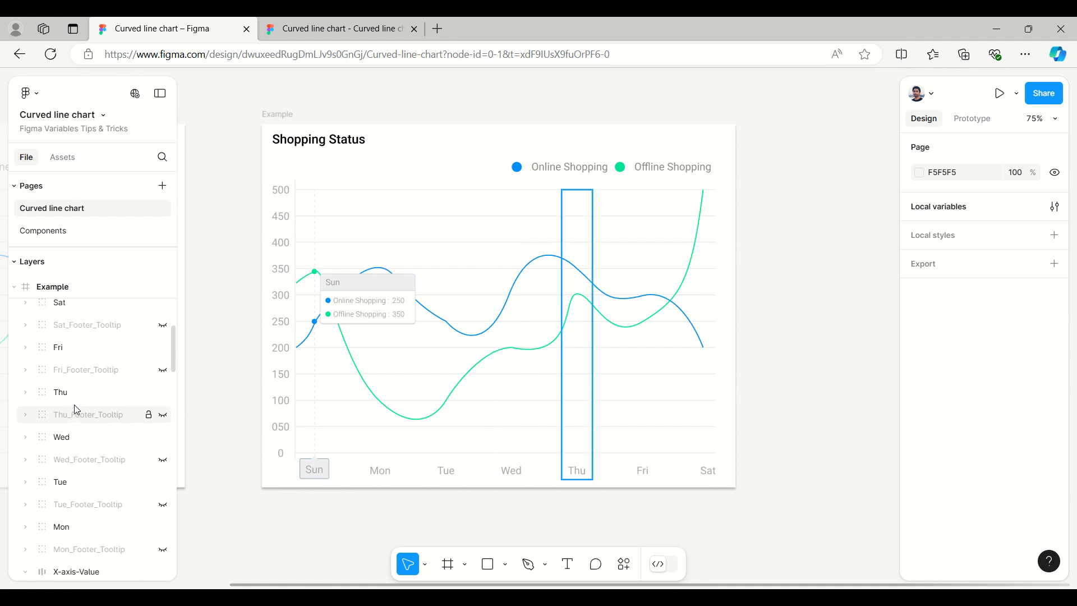
scroll(76, 408, up, 1)
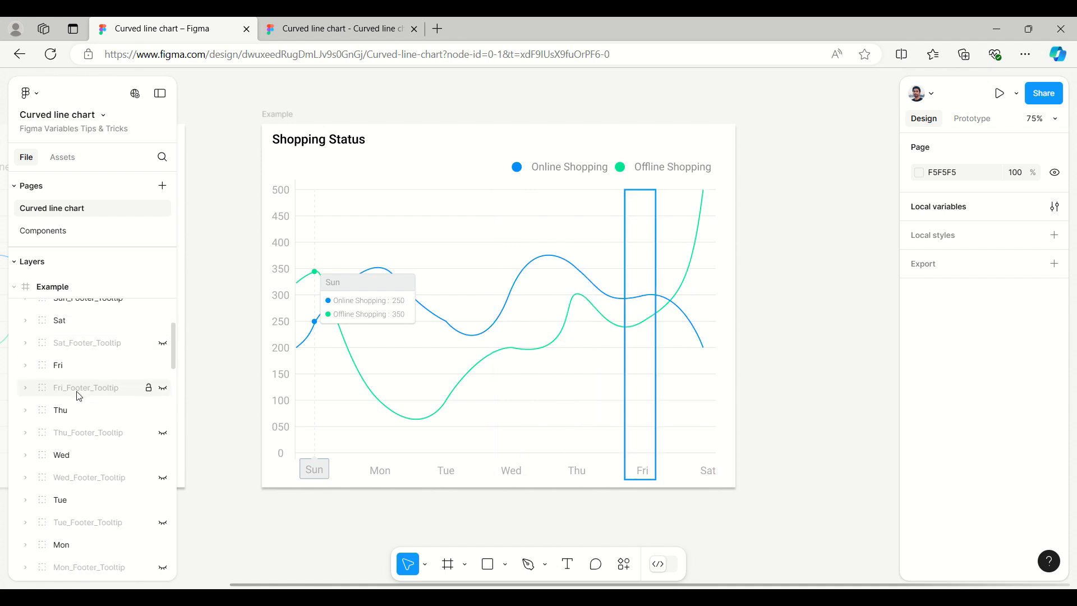
click(79, 344)
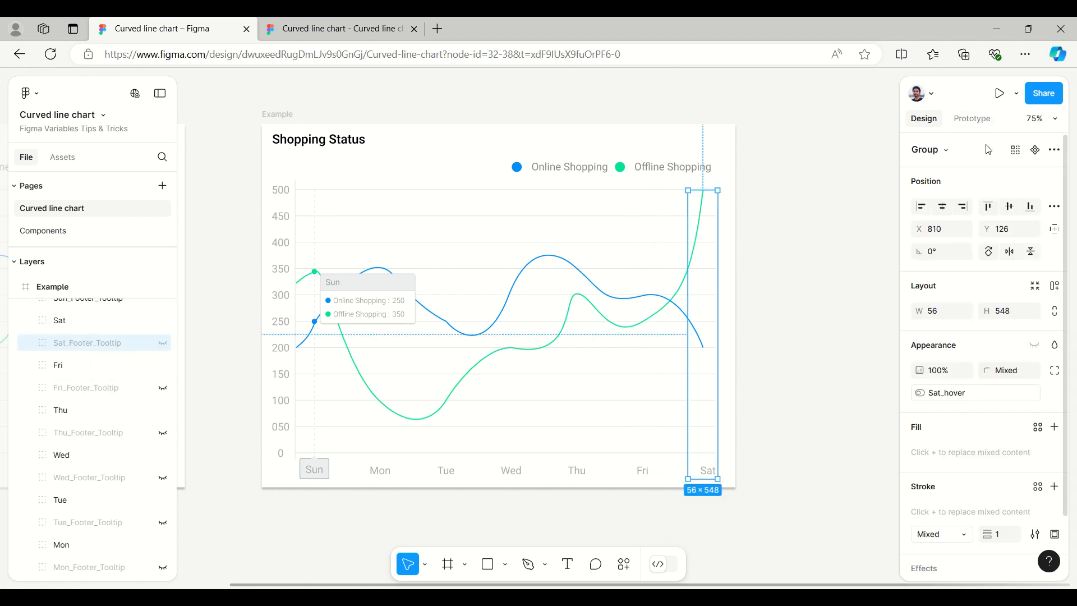
click(878, 184)
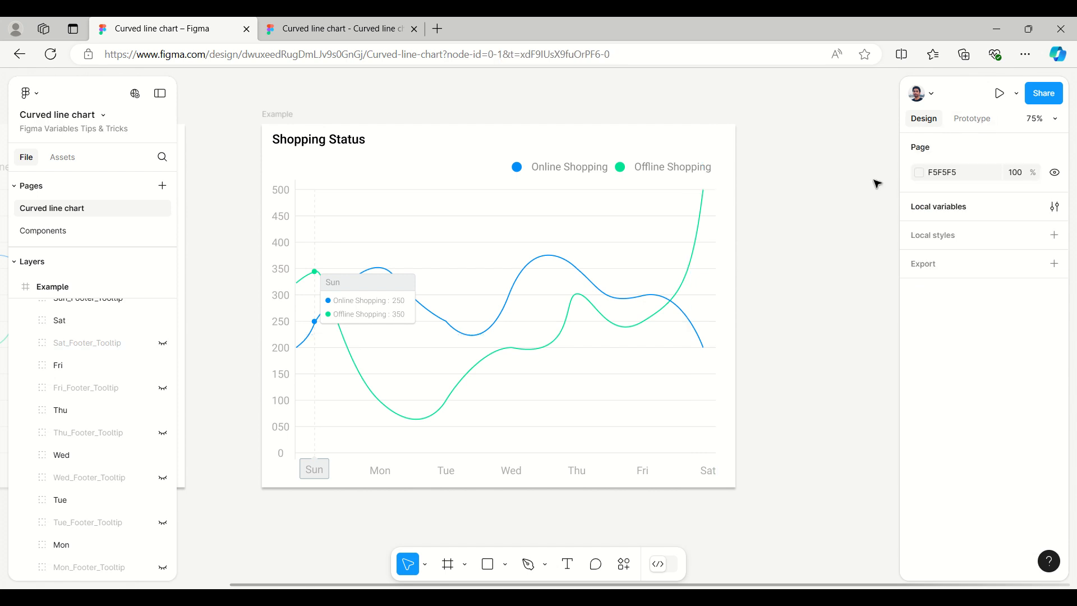
Step: Try the Sun_hover toggle in the local variables, ending at True, and check the Sun tooltip's visibility variable
click(947, 217)
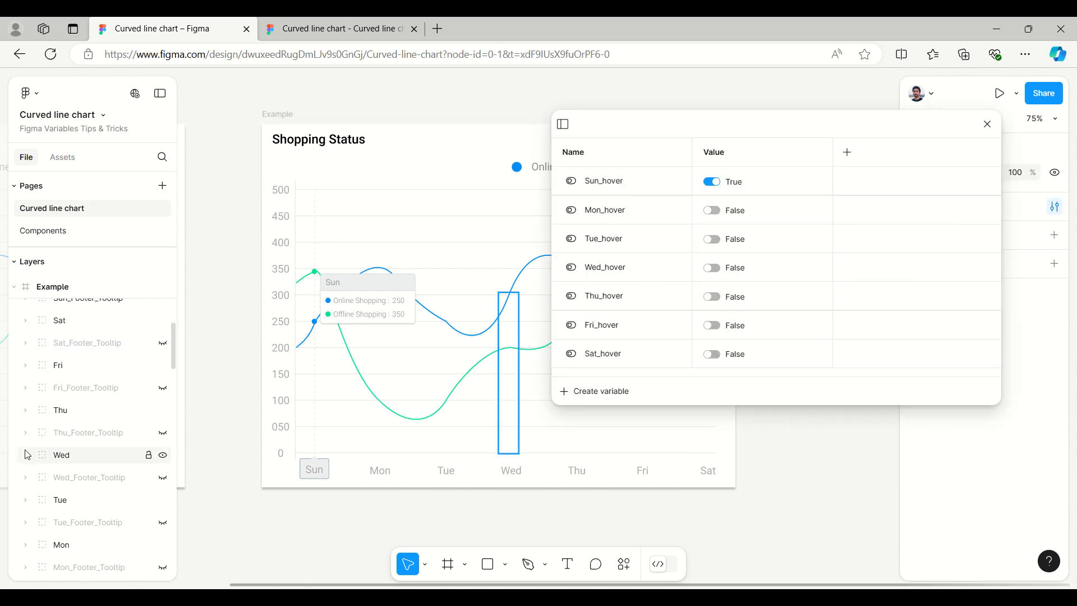
scroll(125, 472, up, 3)
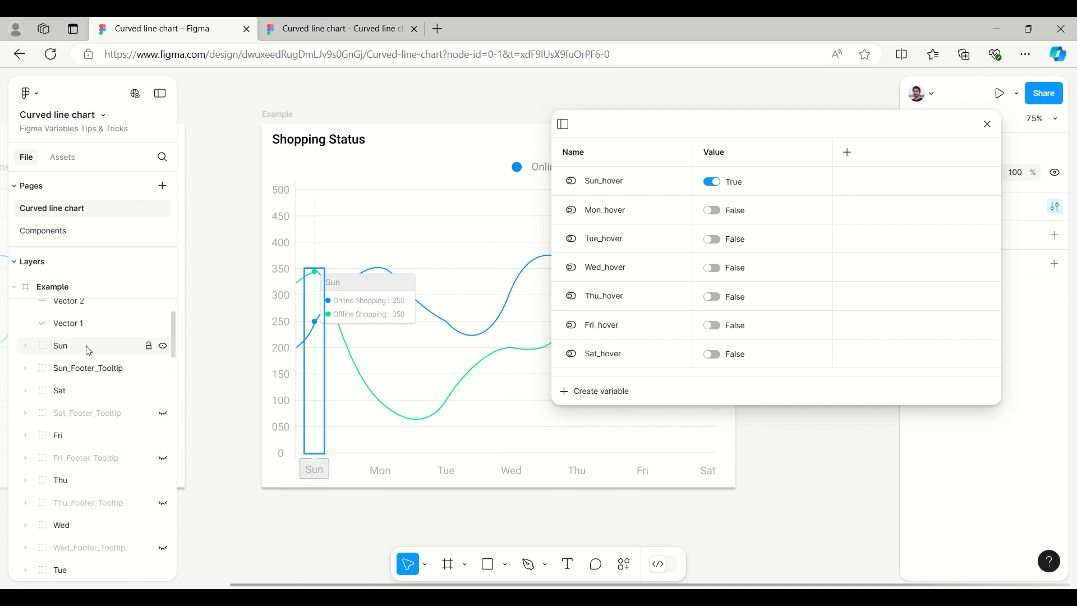
click(712, 183)
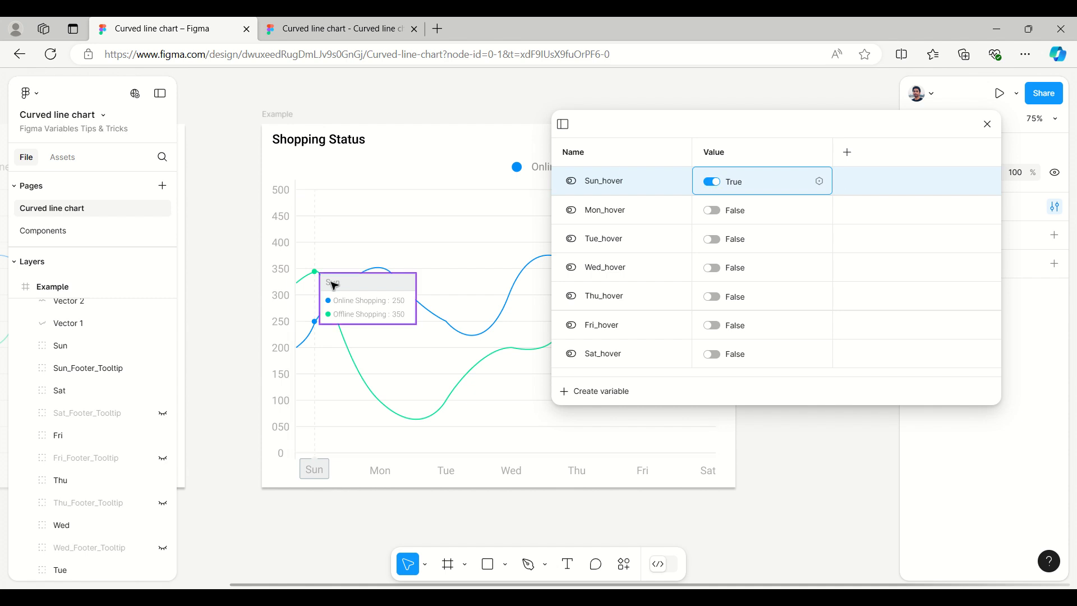
click(390, 286)
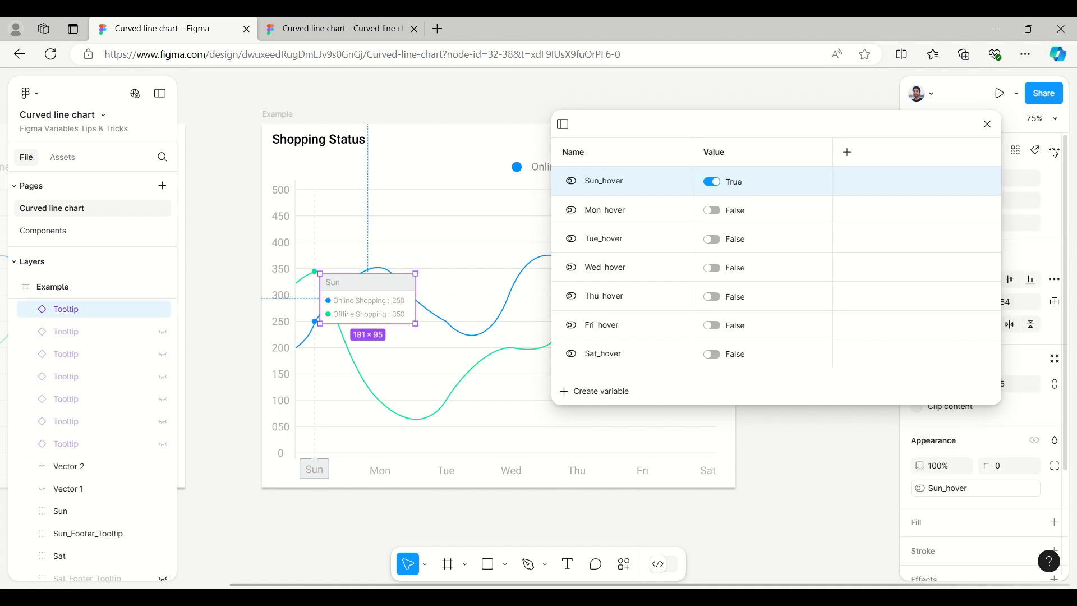
click(987, 125)
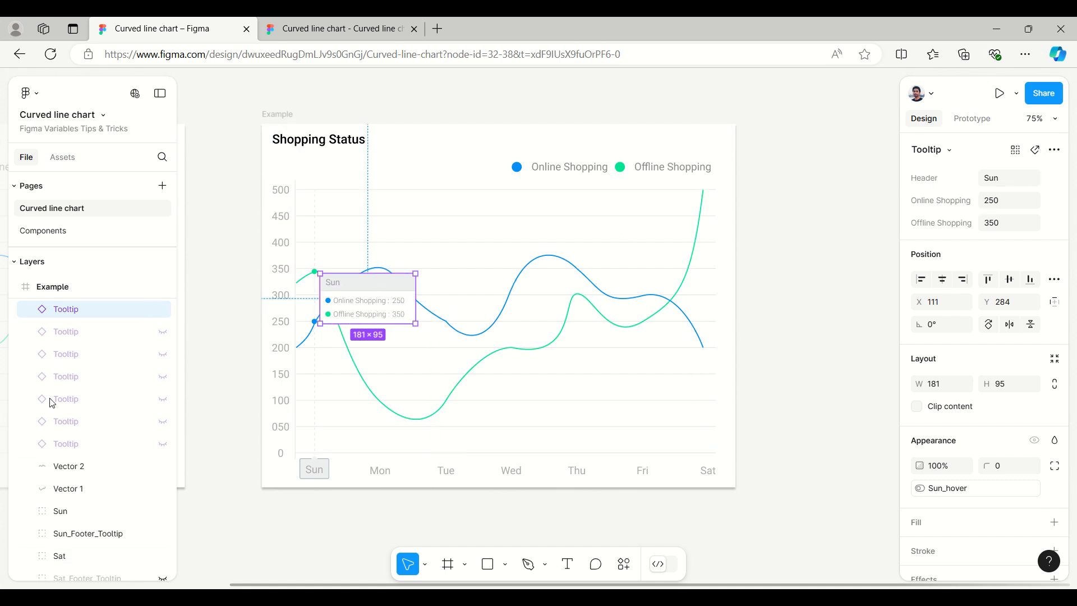
Step: Examine the Sun group's While hovering and Mouse leave interactions and the variable values they set
scroll(74, 460, down, 2)
scroll(74, 461, down, 1)
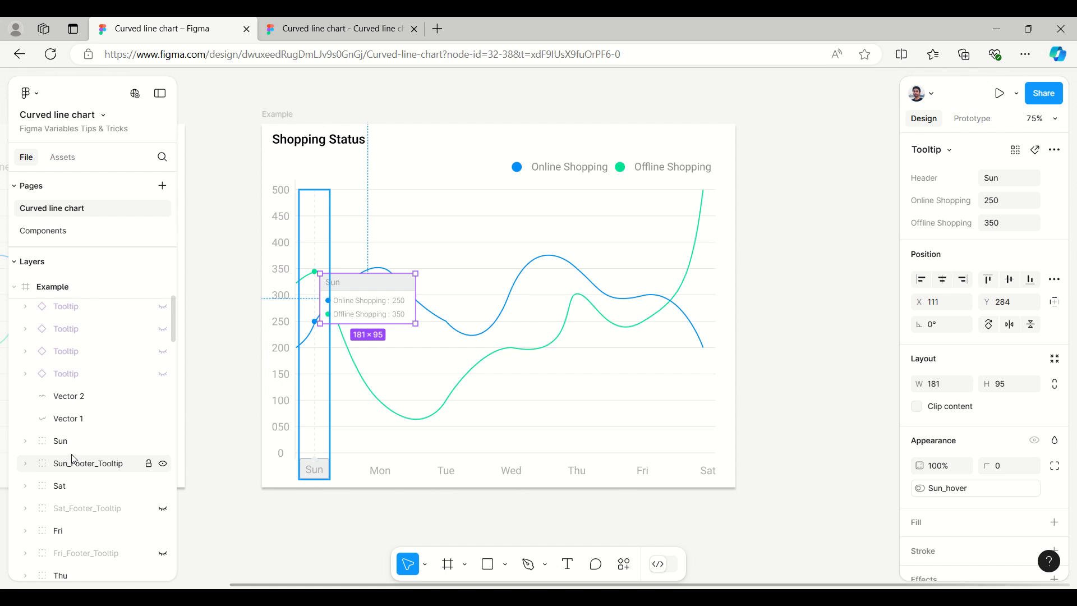
click(62, 441)
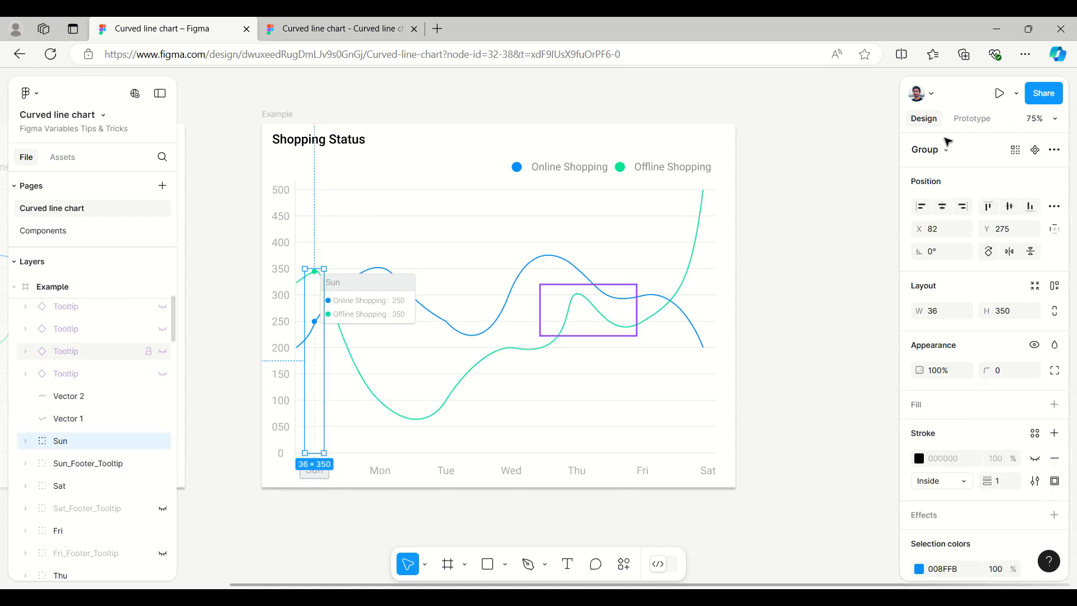
click(972, 118)
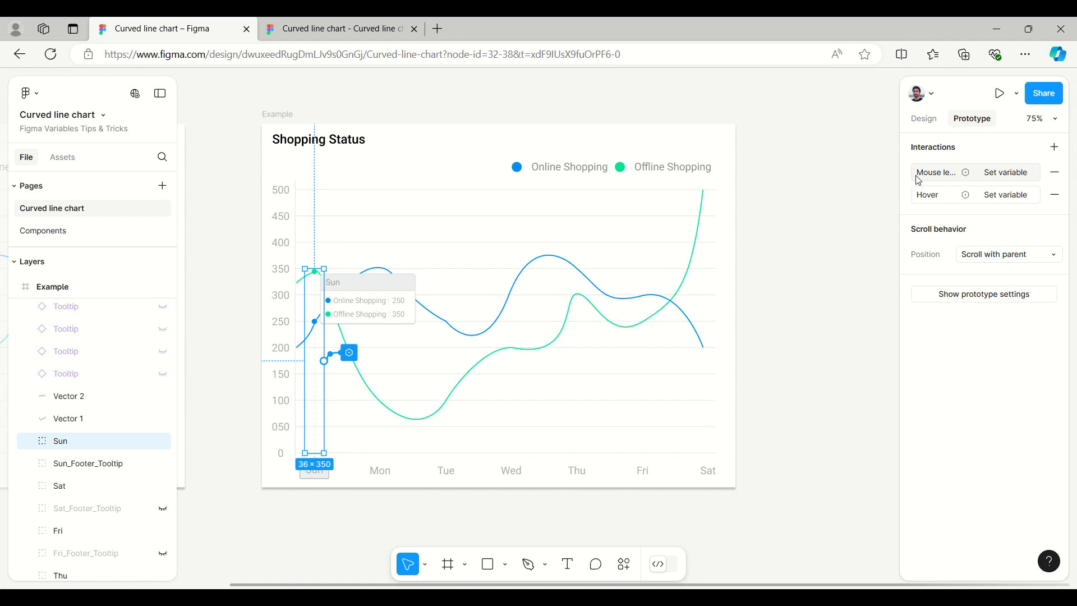
click(921, 201)
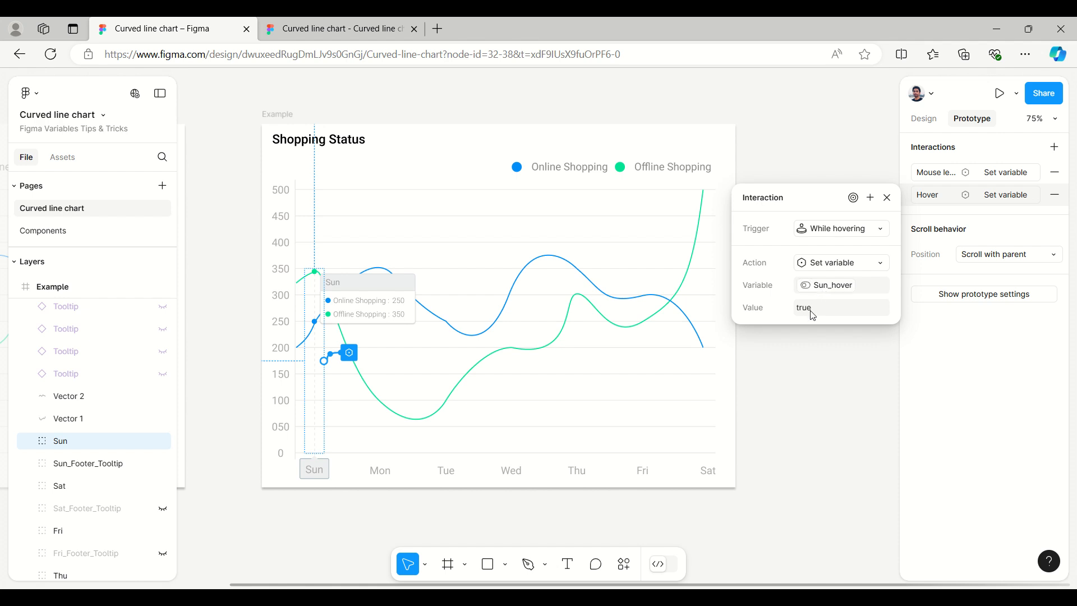
click(887, 198)
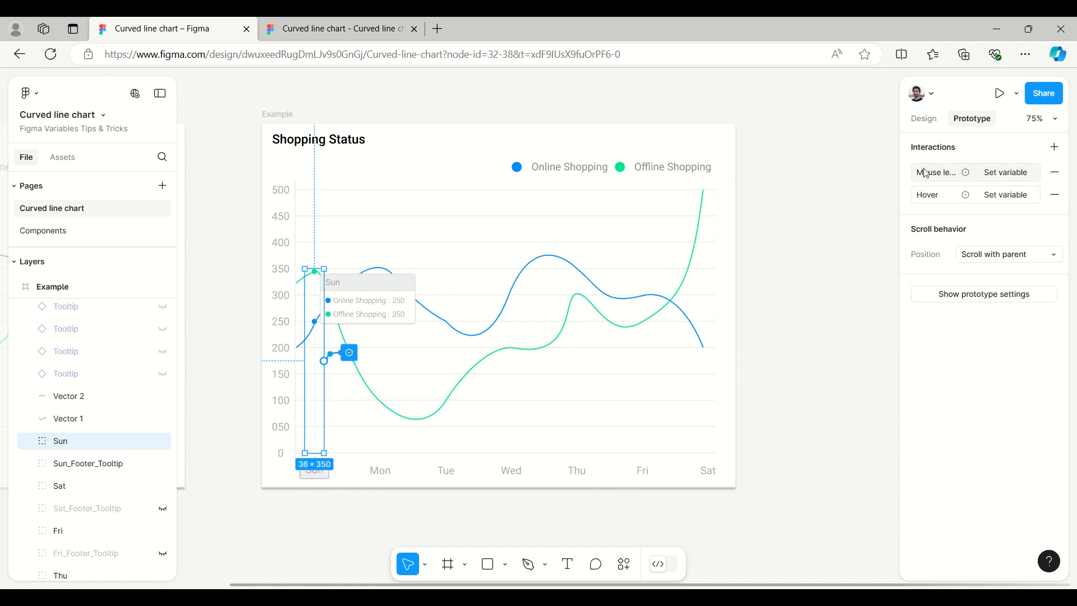
click(925, 173)
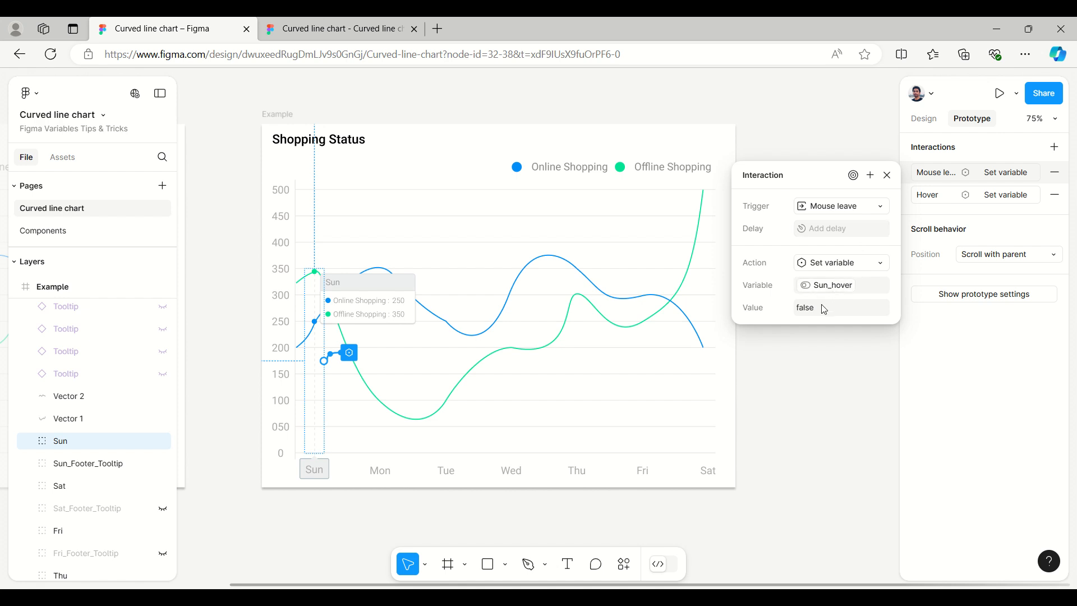
Step: Close the Sun interaction details and collapse the X-axis-Value and Y-axis groups in the Example frame's layers
click(887, 175)
scroll(90, 407, down, 5)
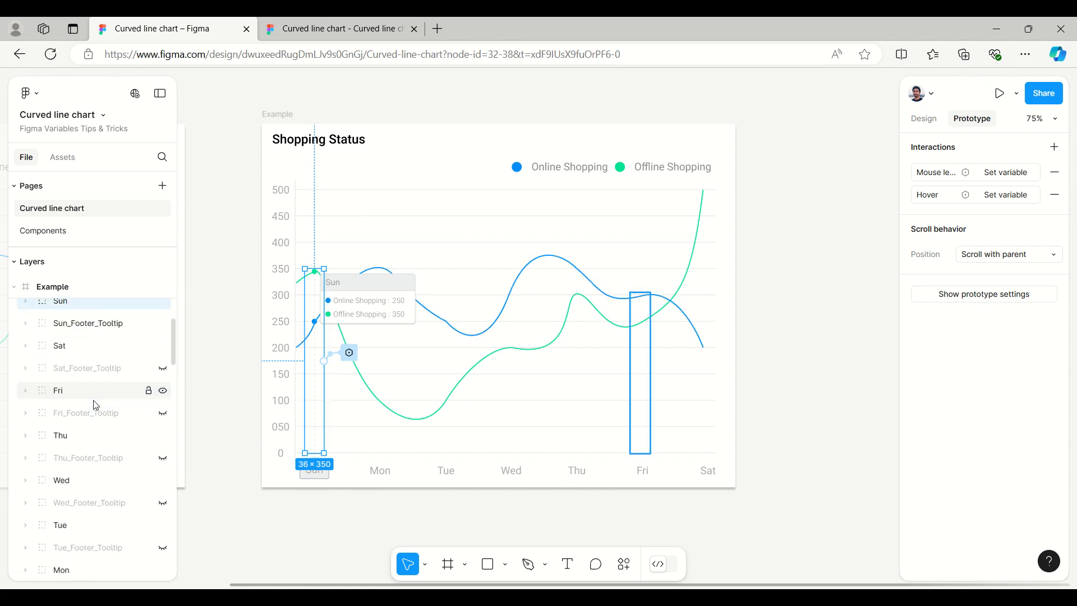
scroll(96, 404, down, 7)
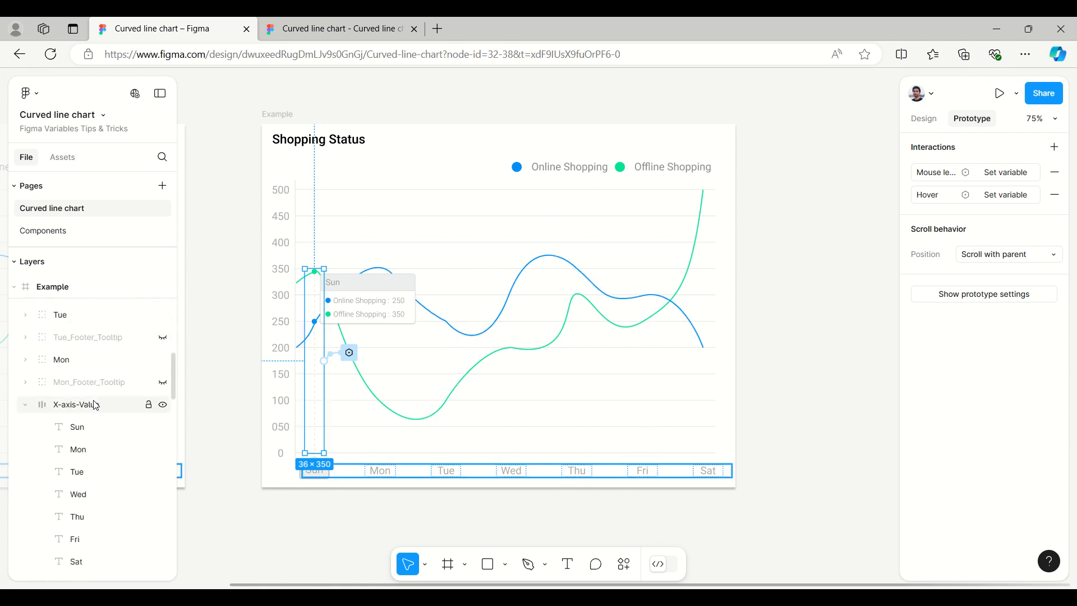
click(26, 406)
click(25, 428)
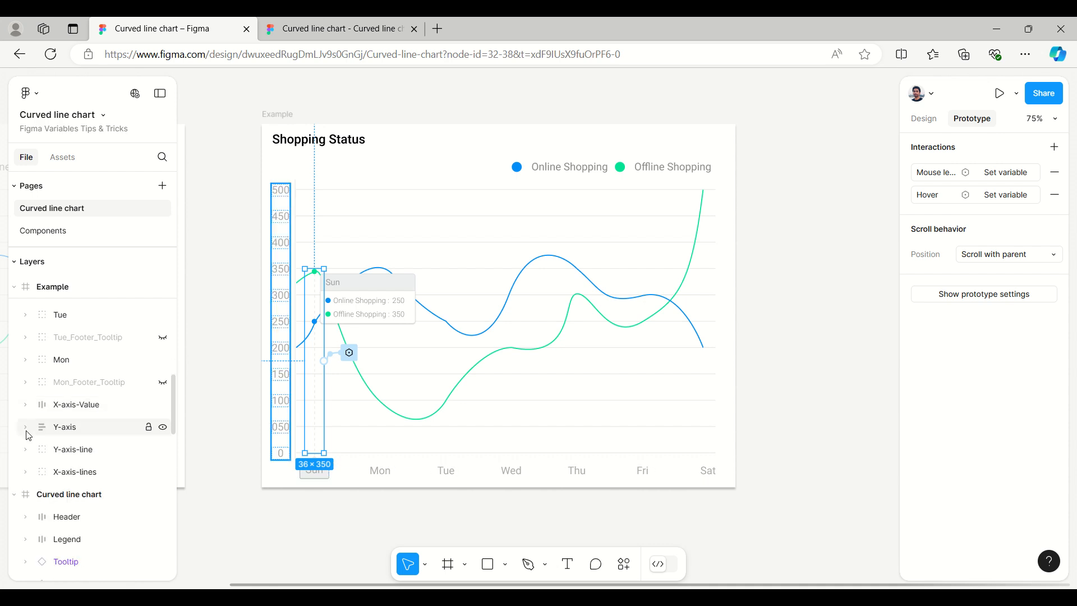
click(777, 361)
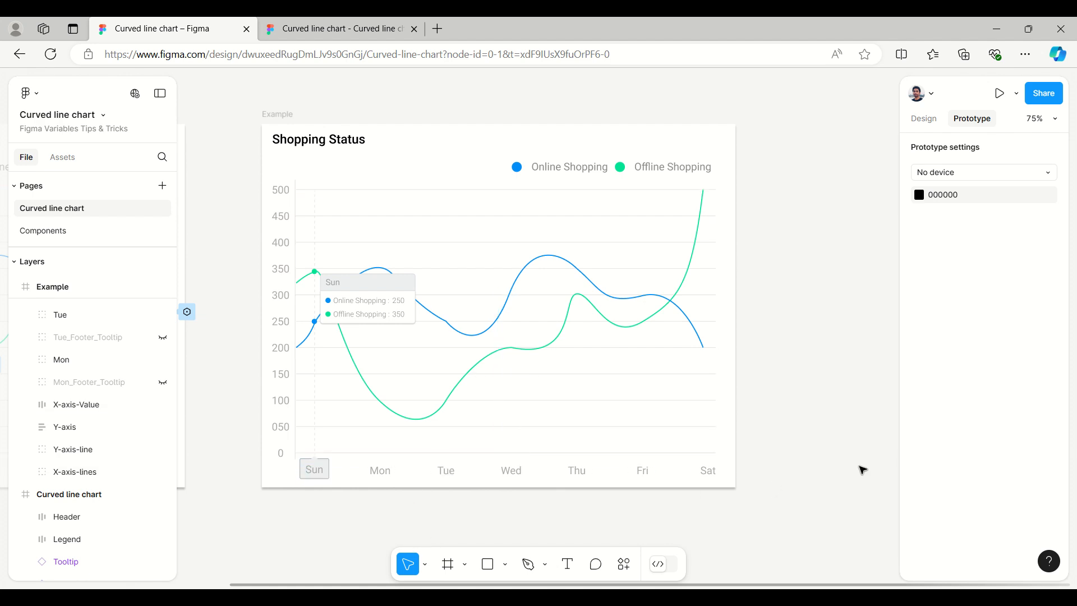
Step: Look over the Example frame's design properties and review the weekday hover variables in the local variables
scroll(861, 467, down, 5)
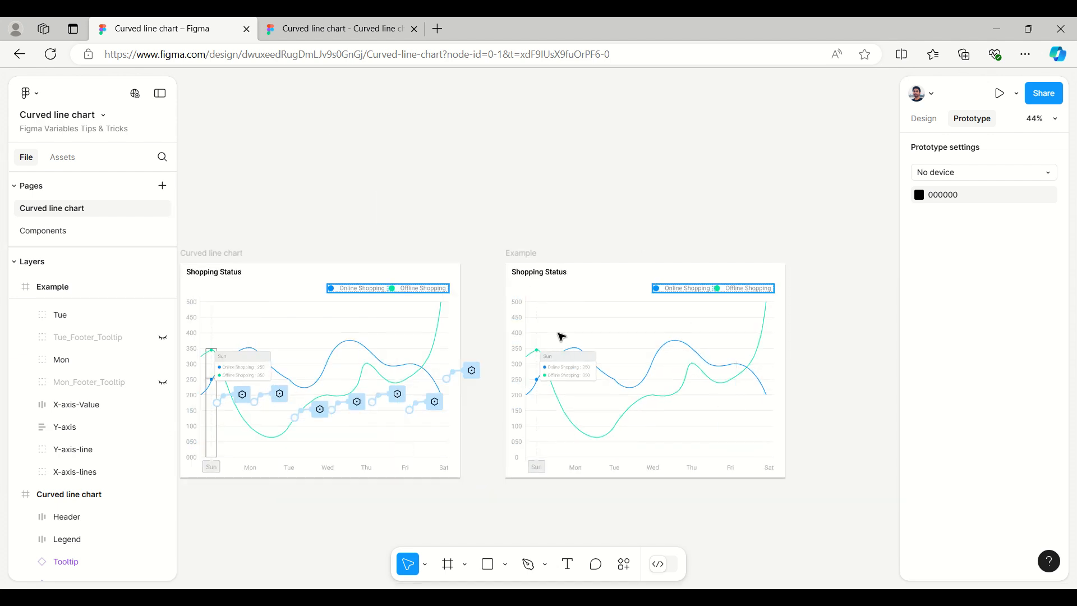
click(537, 260)
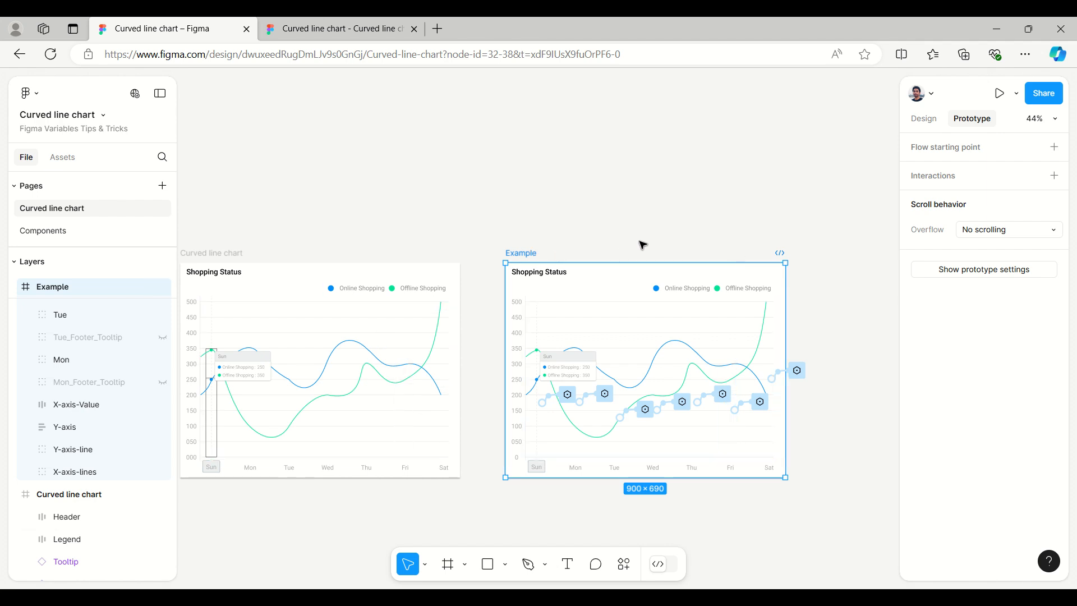
click(922, 119)
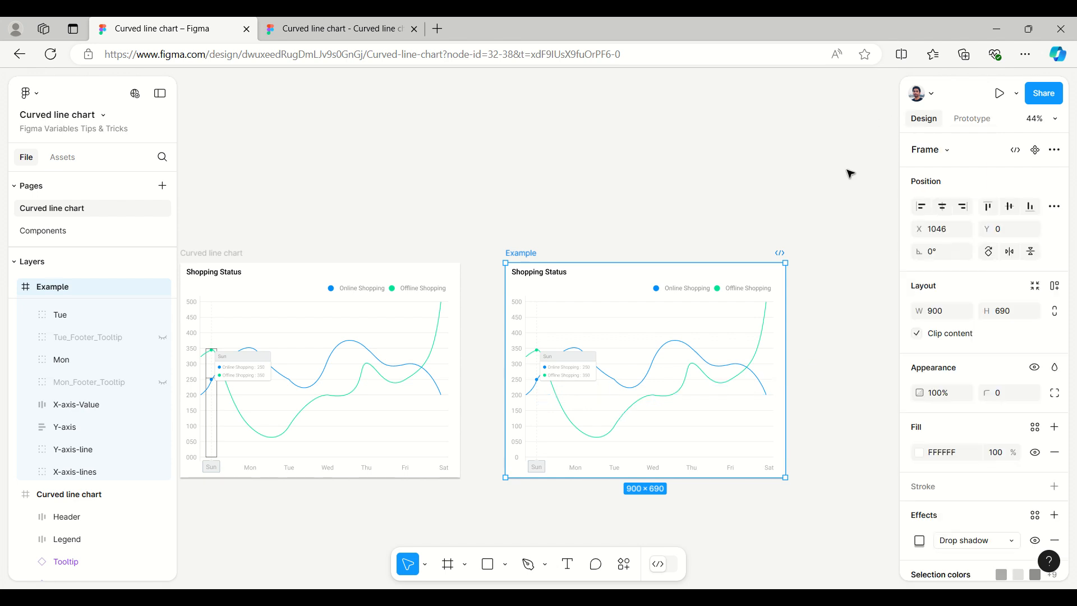
click(850, 174)
click(926, 206)
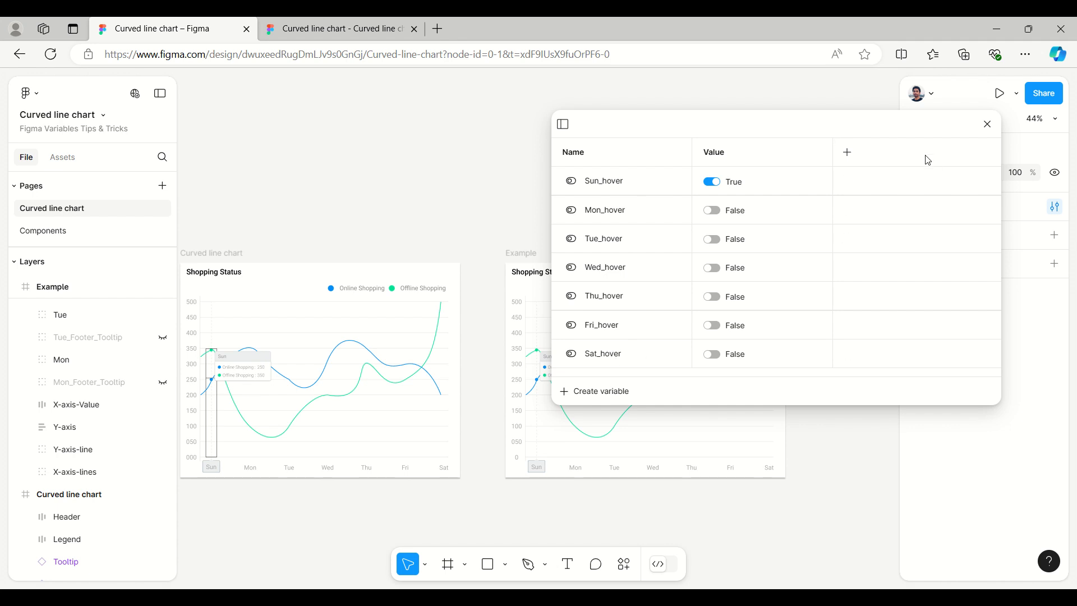
click(988, 124)
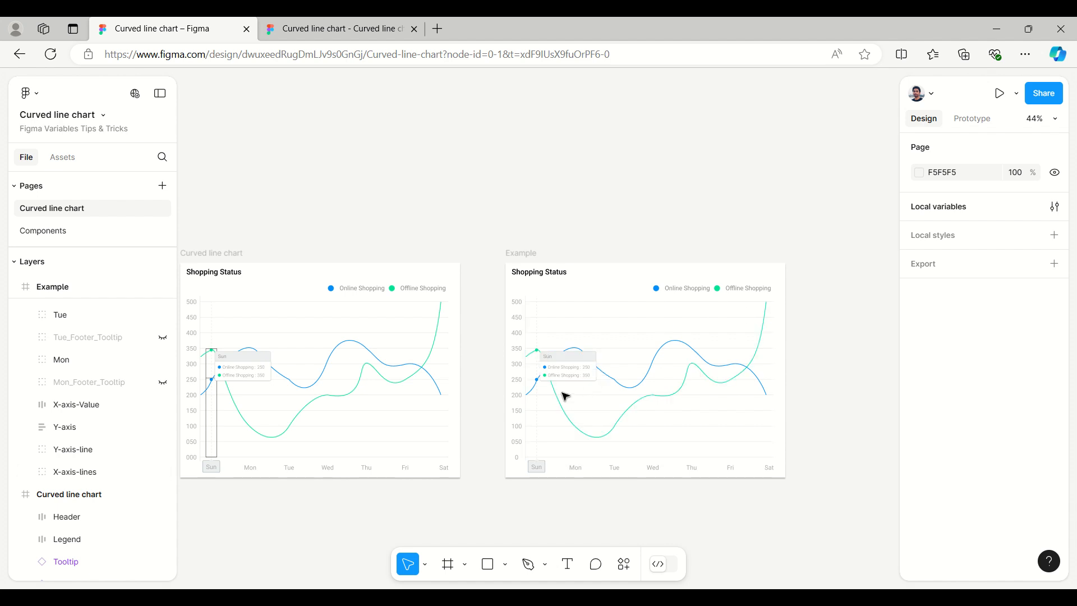
Step: Set the Mon_hover, Tue_hover, Wed_hover, Thu_hover, Fri_hover and Sat_hover local variables to True
click(526, 253)
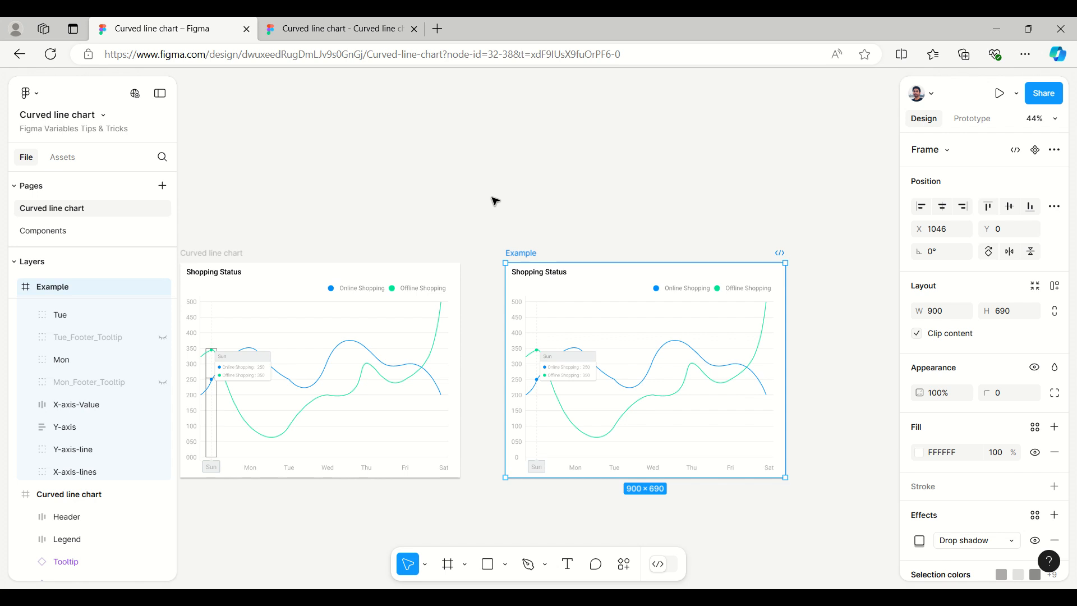
key(shift+2)
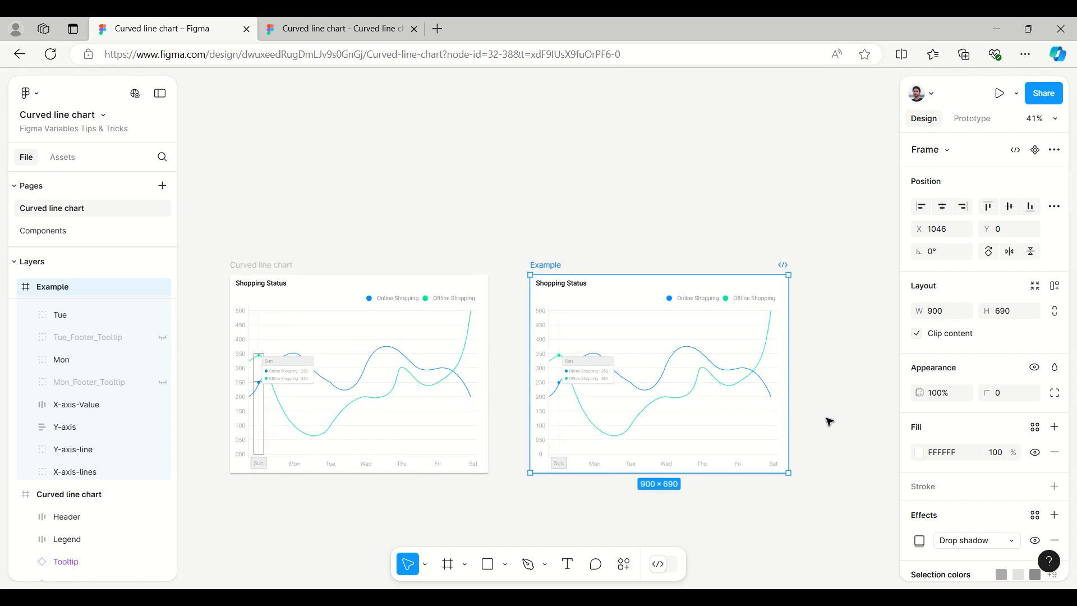
scroll(550, 289, up, 1)
scroll(551, 289, down, 3)
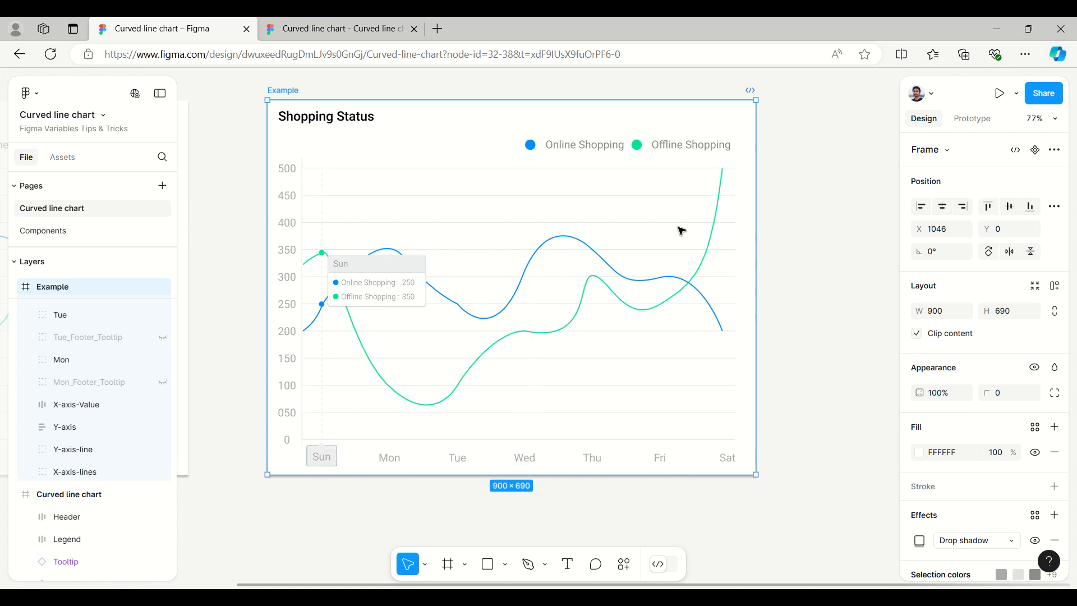
click(843, 243)
click(920, 208)
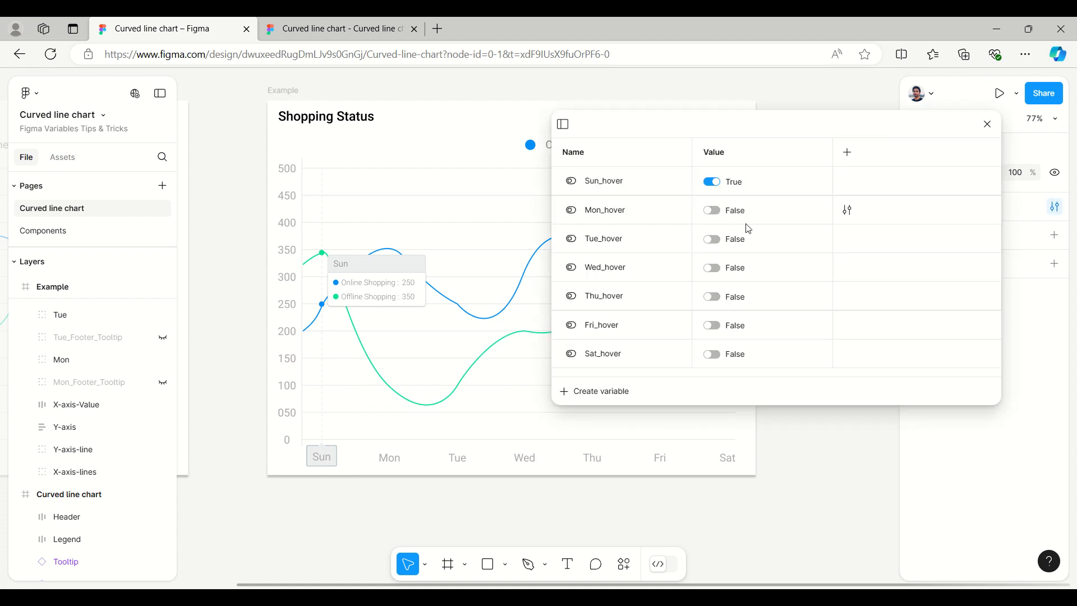
click(718, 211)
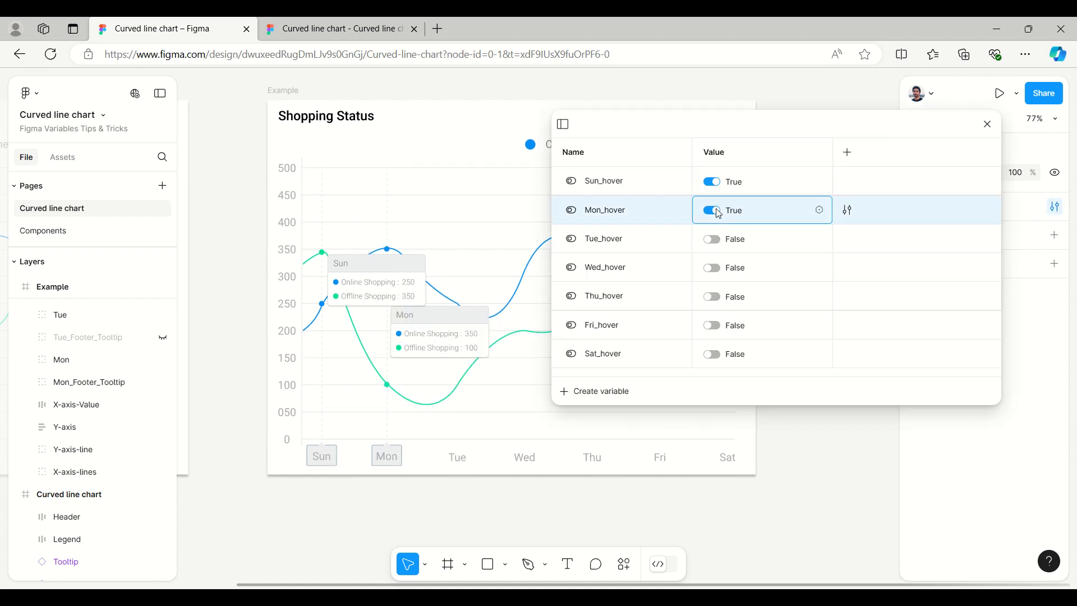
click(718, 240)
click(719, 268)
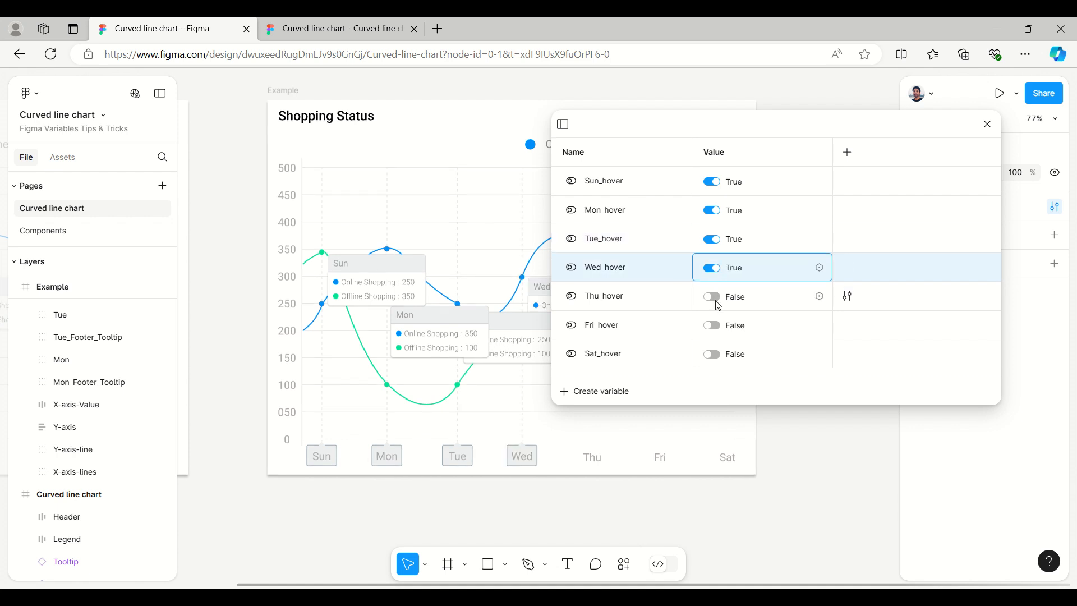
click(716, 297)
click(716, 326)
click(717, 356)
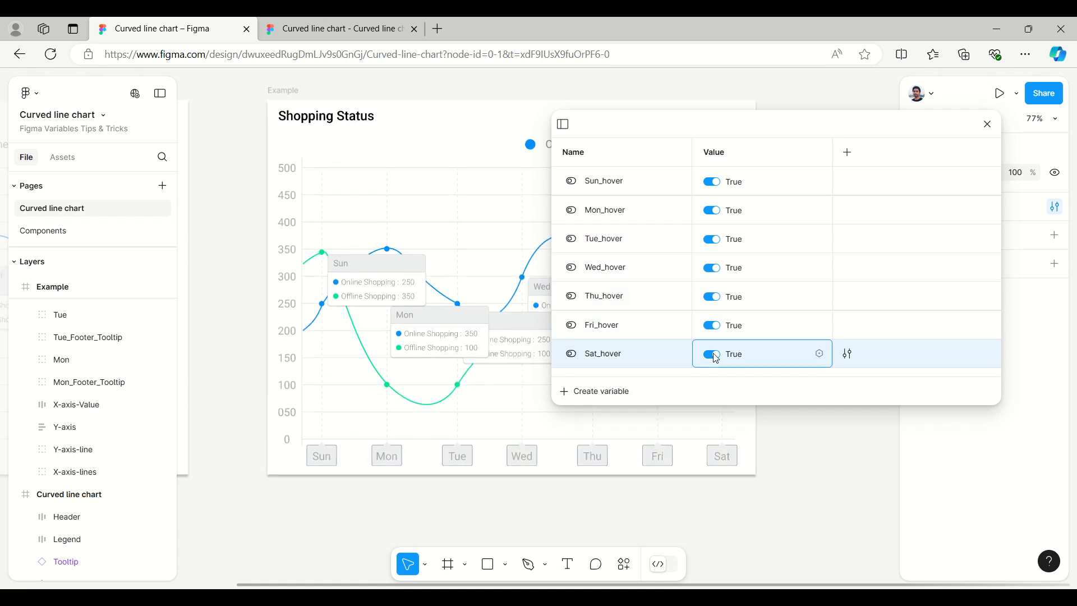
drag(734, 115, 914, 137)
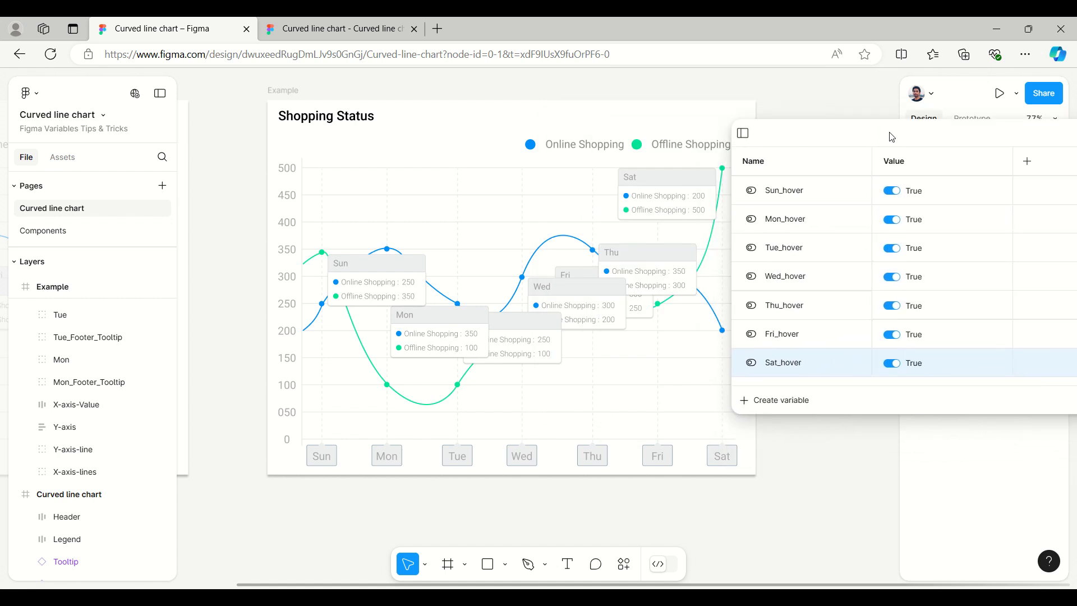
click(1007, 134)
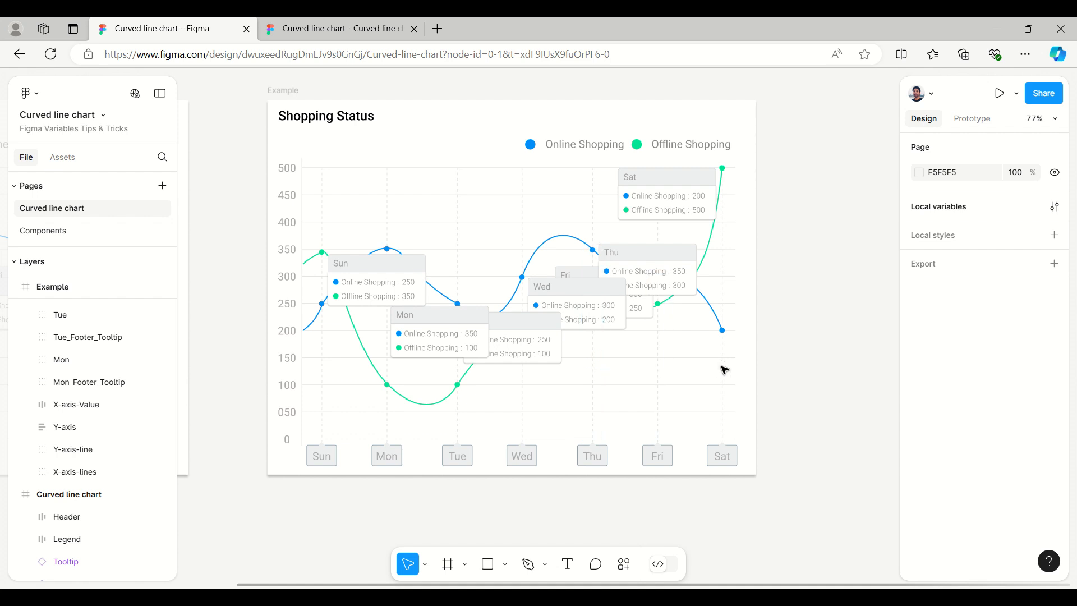
Step: Examine the Mon tooltip's component properties and visibility variable in the Example frame
click(429, 331)
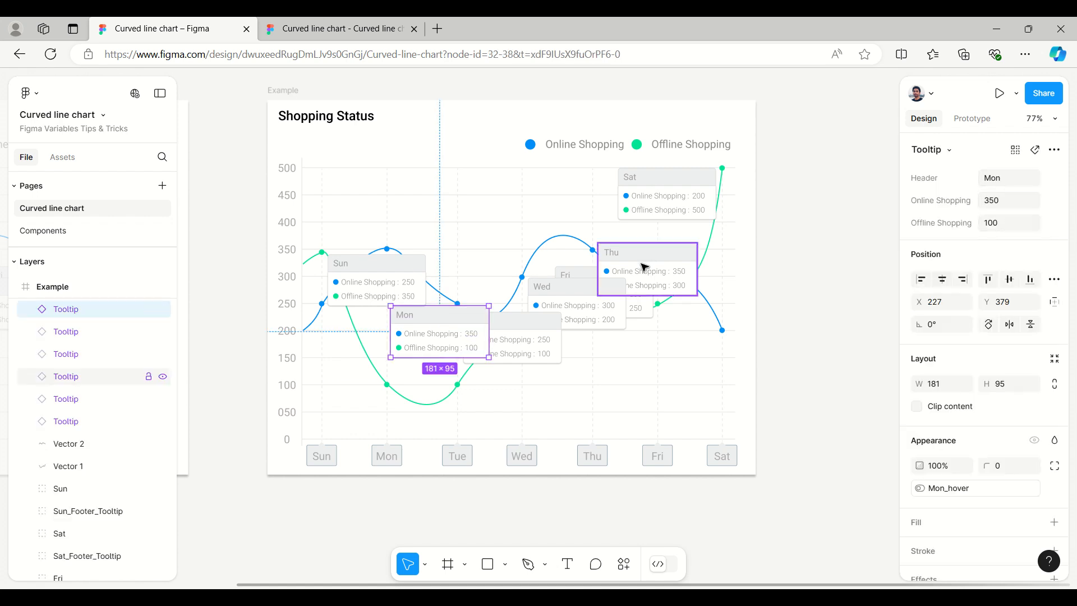